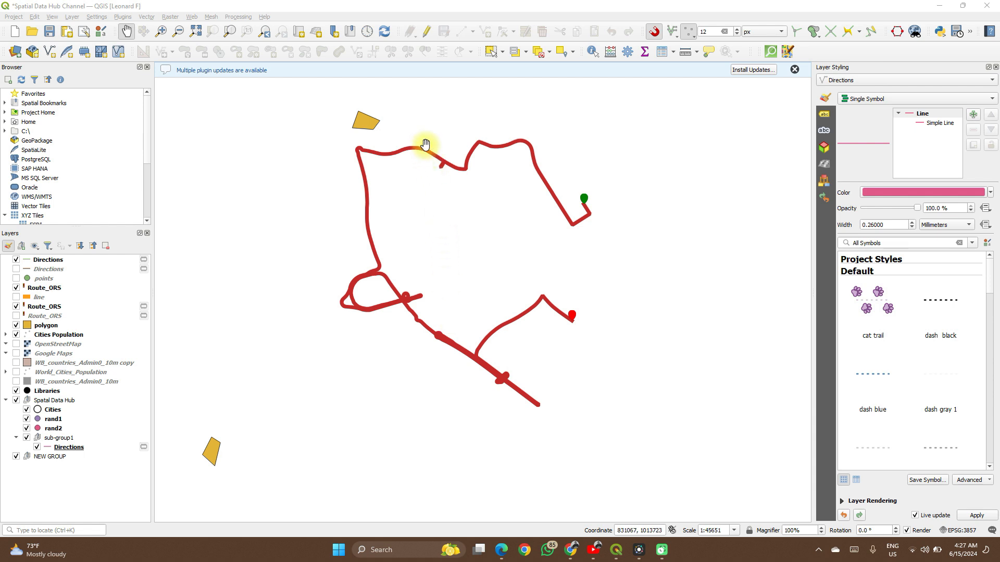
- Dismiss the plugin updates message and hide the polygon layer on the map
scroll(425, 145, "up", 1)
scroll(424, 145, "down", 1)
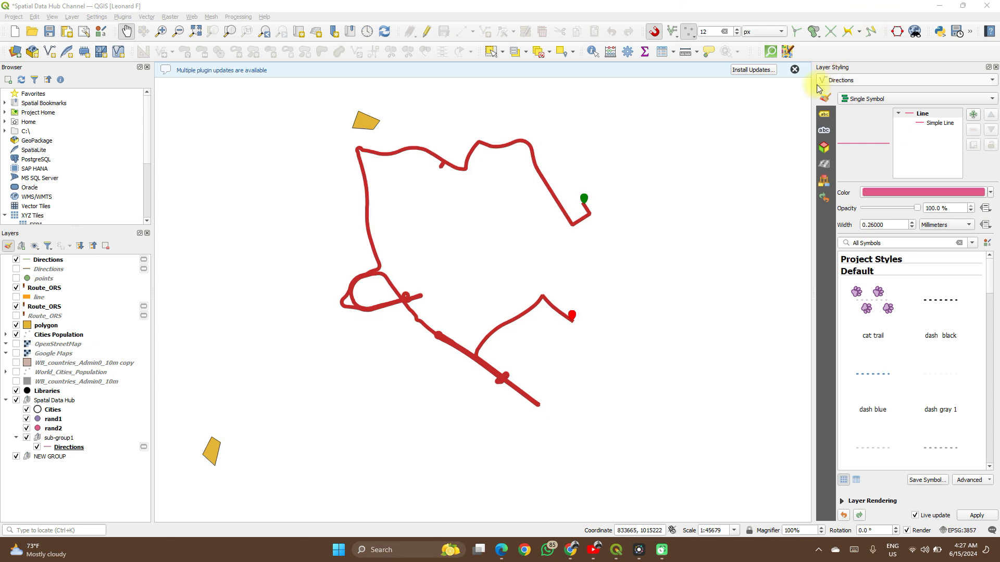
left_click(793, 68)
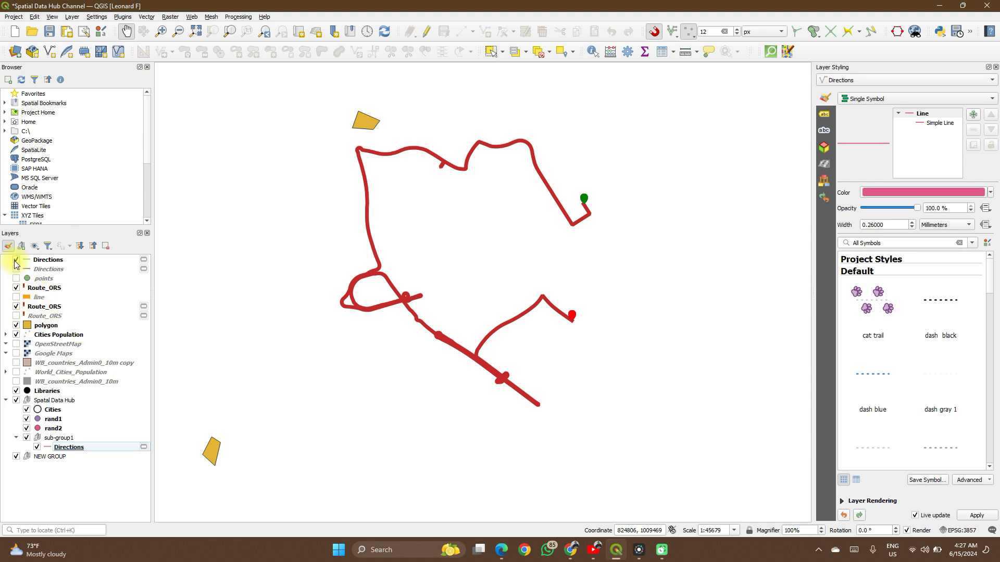
left_click(16, 326)
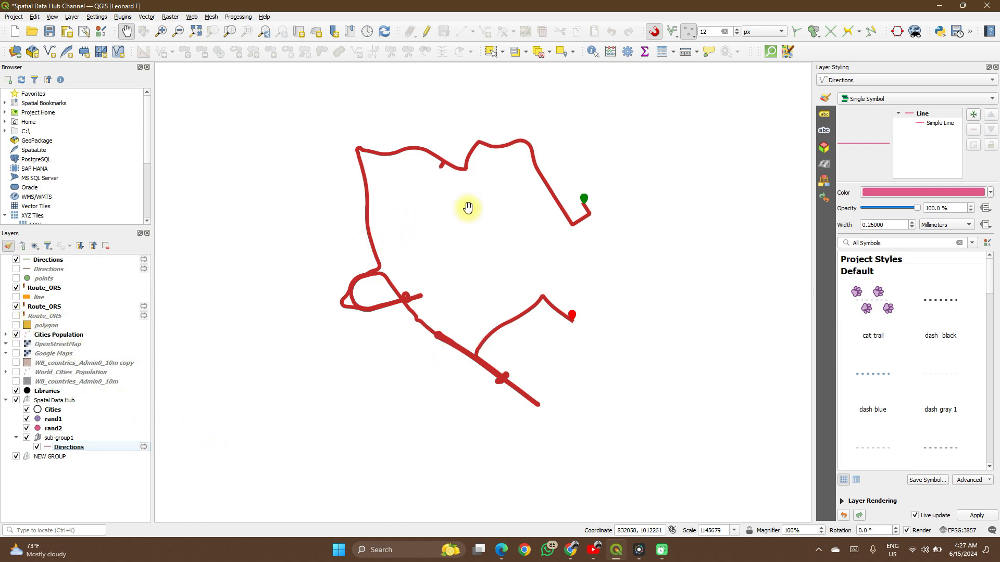
- Frame the red routes in the map view and show the OpenStreetMap basemap layer
scroll(468, 208, "up", 3)
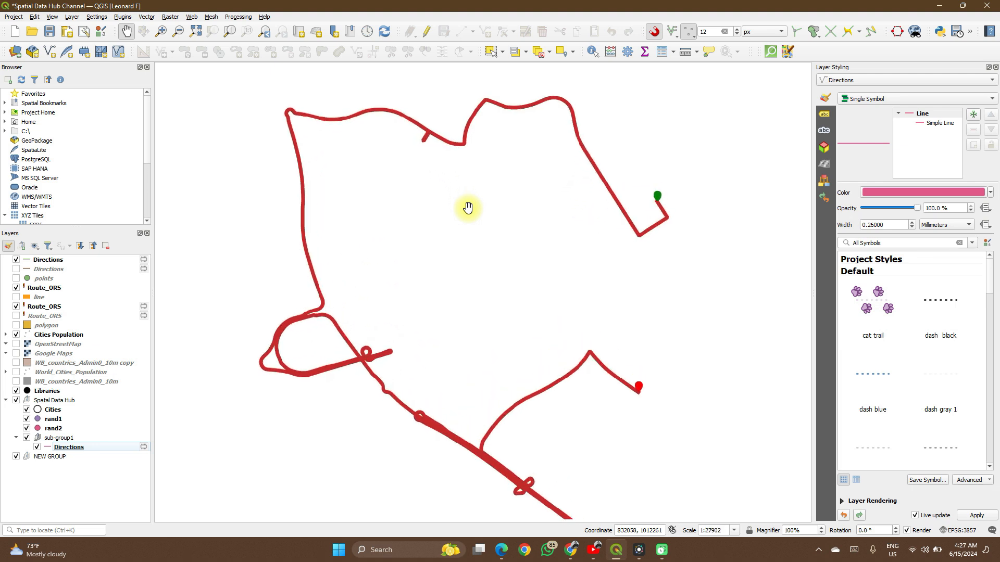
left_click_drag(473, 221, 464, 197)
scroll(470, 210, "up", 1)
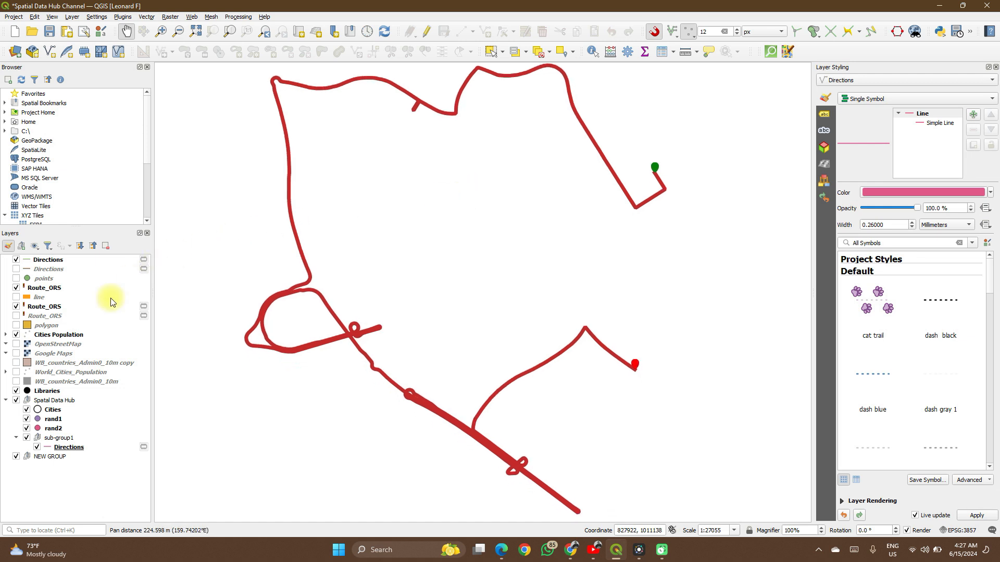
left_click(17, 345)
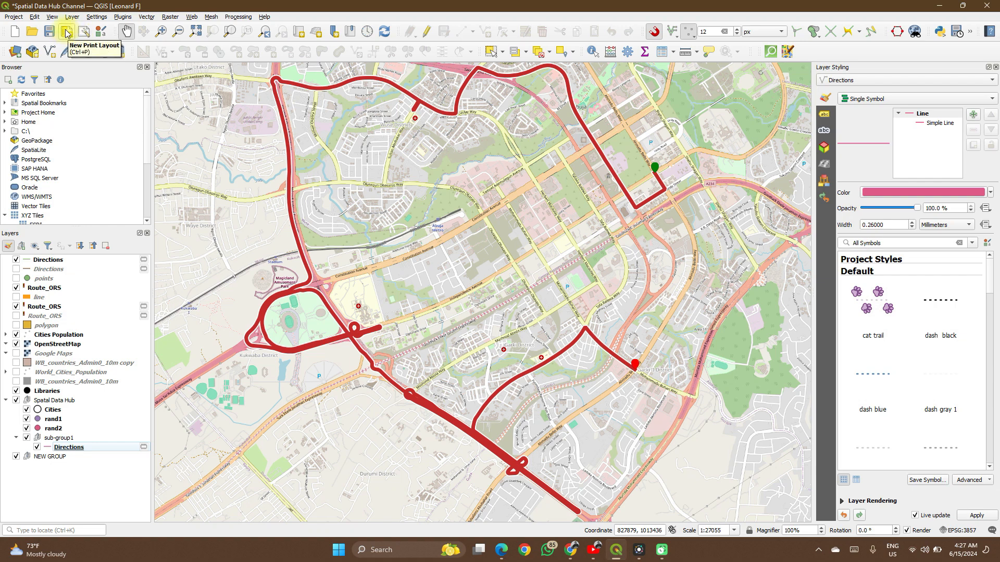
- Look through the project's existing print layouts in the Layout Manager and close it
left_click(83, 32)
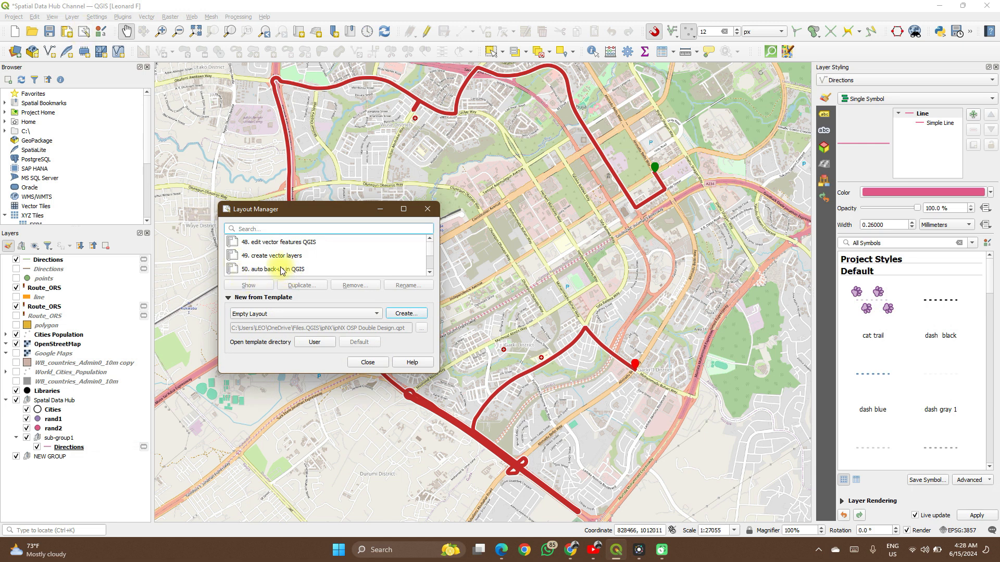
scroll(281, 270, "down", 1)
scroll(281, 270, "down", 4)
scroll(281, 269, "down", 5)
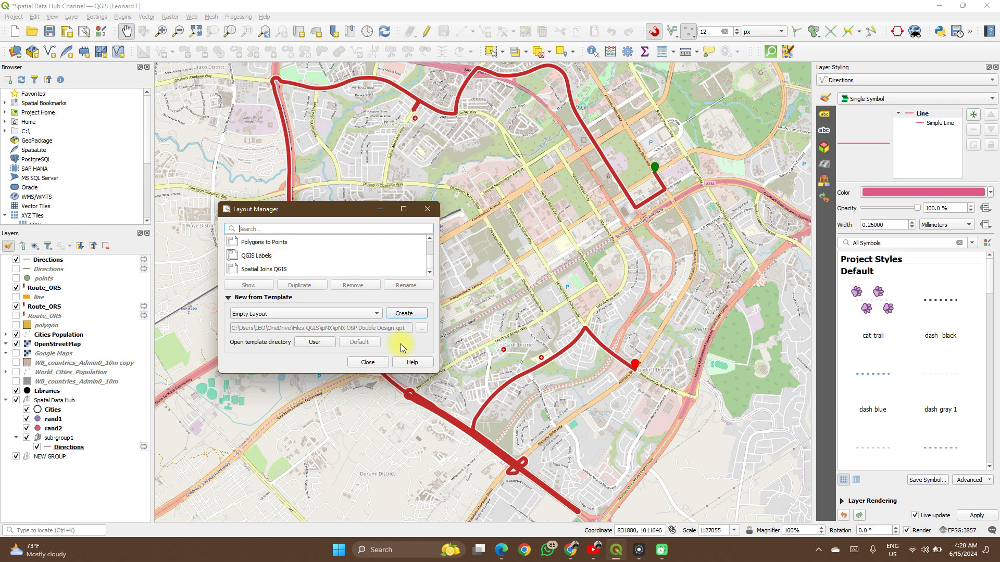
left_click(427, 209)
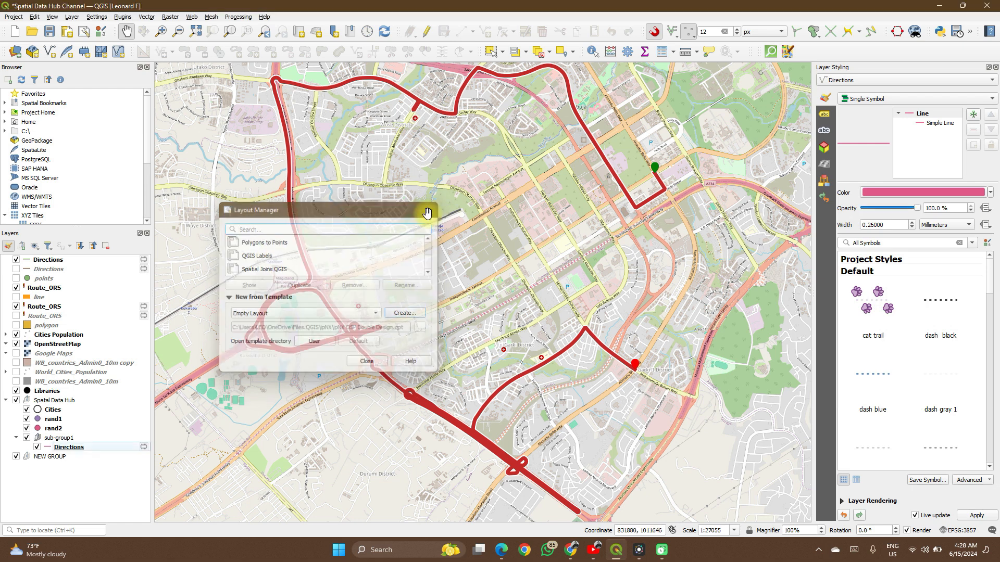
- Create a new print layout titled "Spatialdata"
left_click(67, 32)
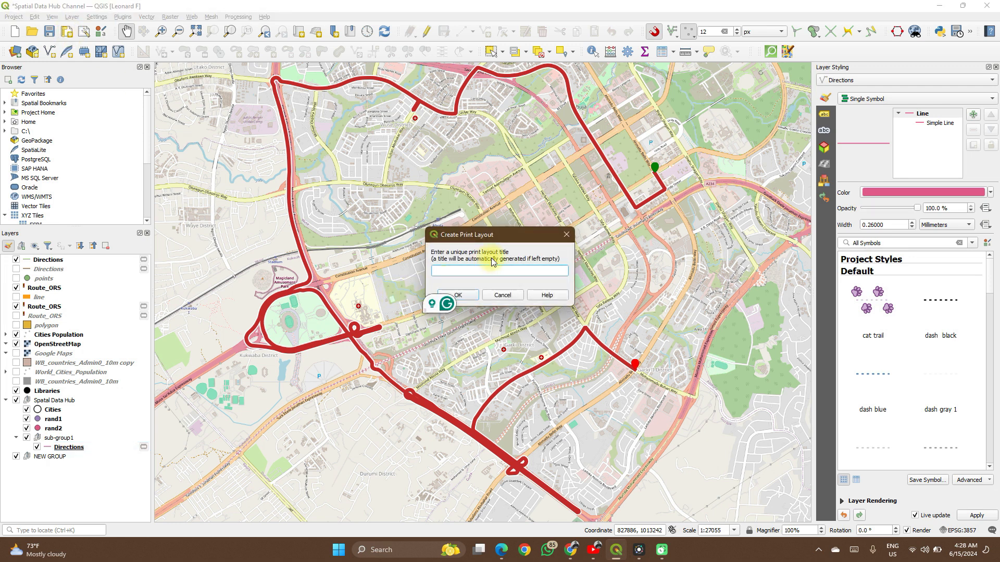
type("Sps")
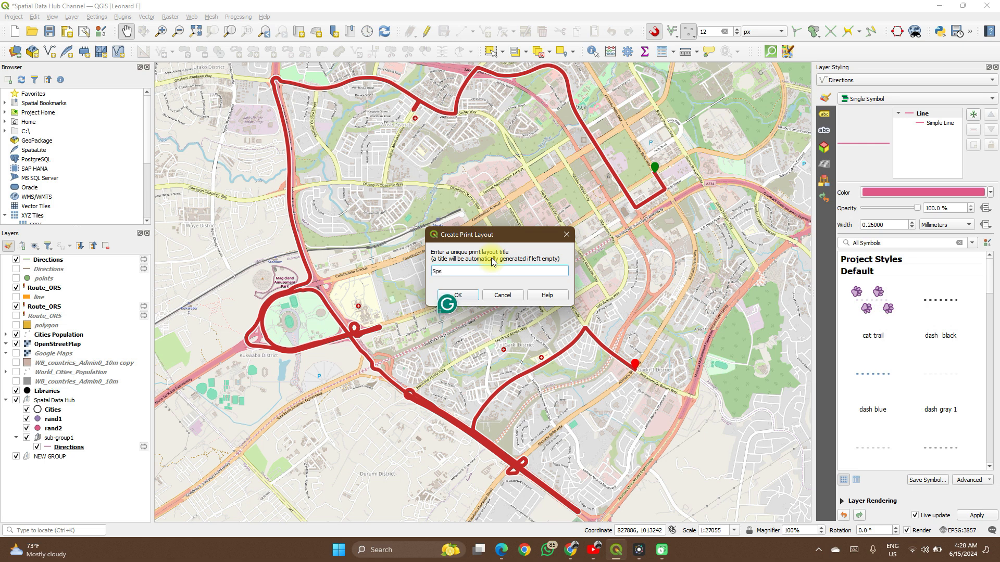
key("BackSpace")
type("atialdata")
left_click(475, 300)
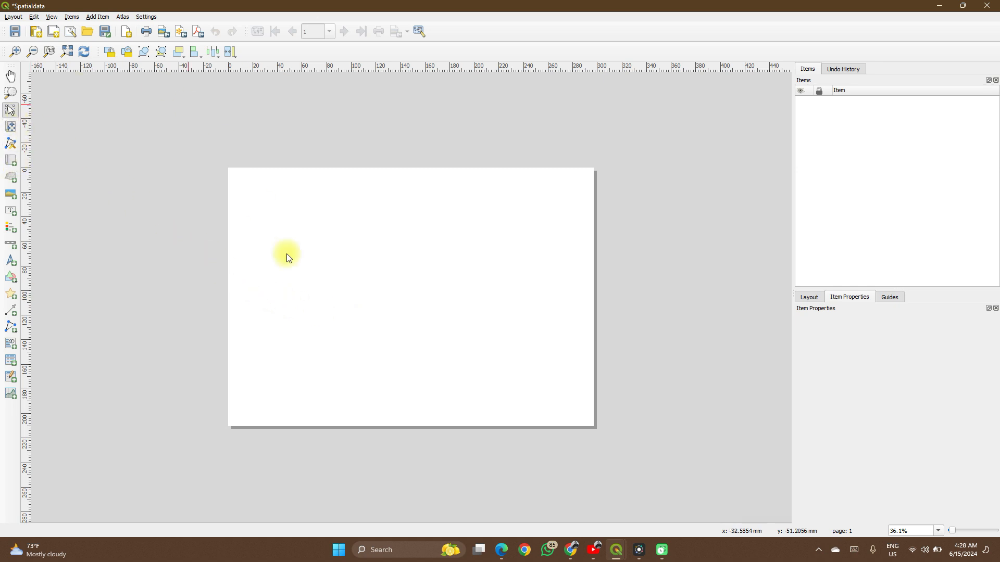
- Open the page properties of the blank layout page and set the page size to A3
scroll(333, 288, "up", 1)
scroll(333, 290, "up", 6)
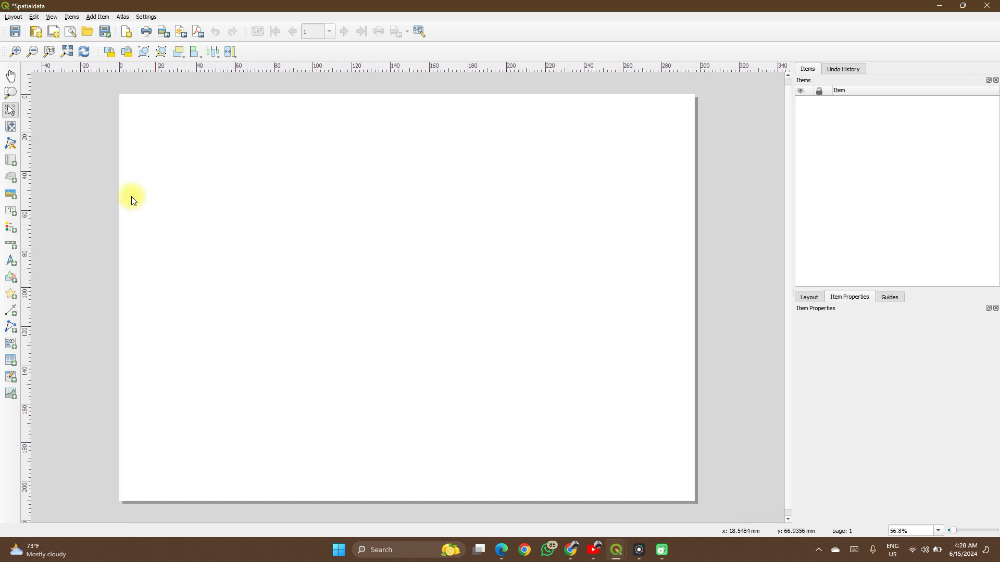
left_click(250, 157)
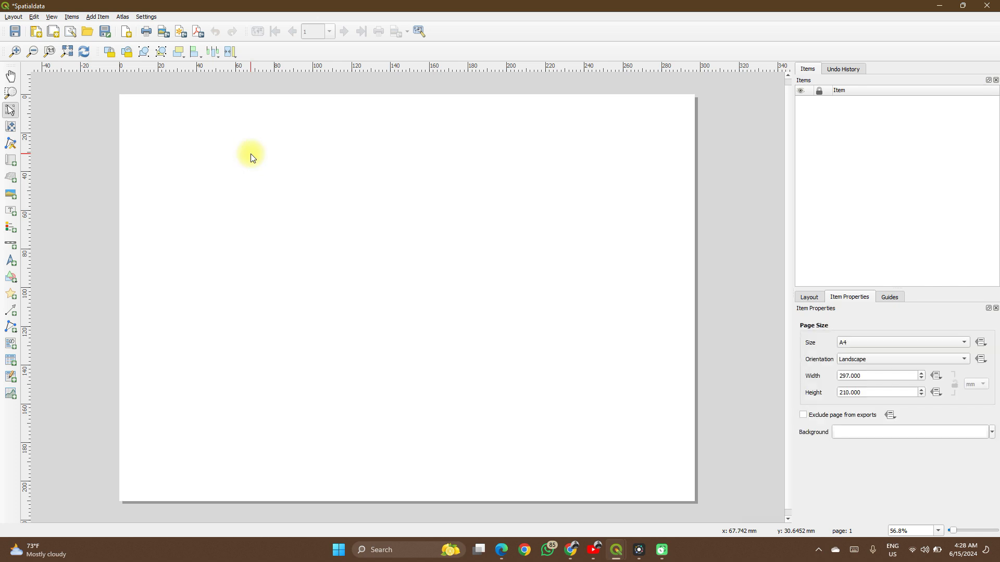
right_click(268, 179)
left_click(270, 183)
right_click(269, 181)
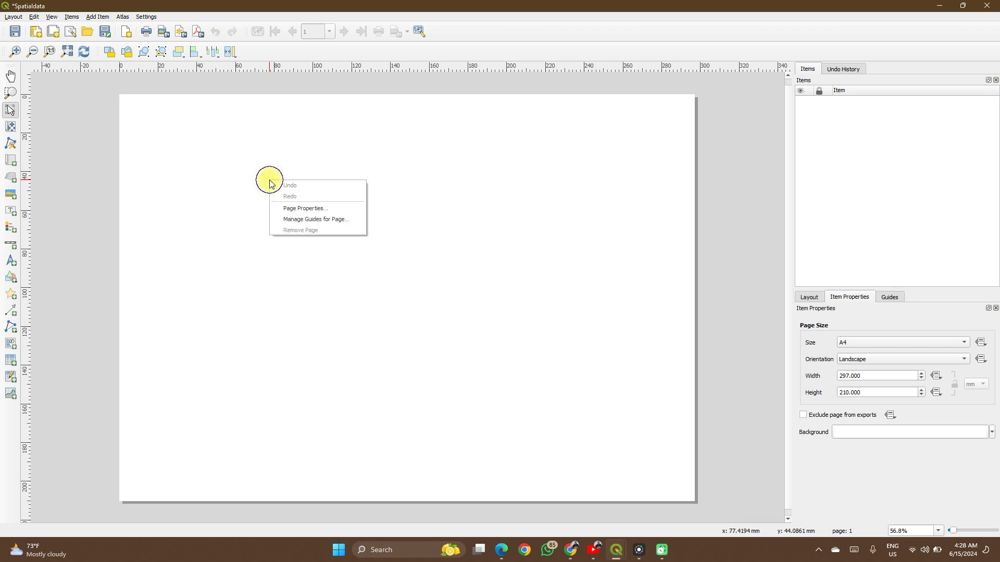
left_click(314, 213)
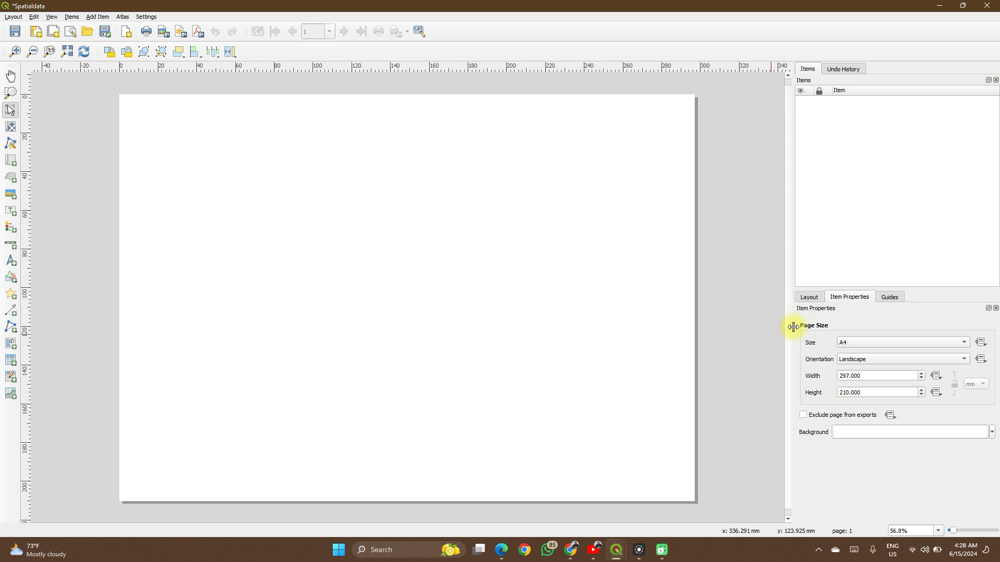
left_click(861, 342)
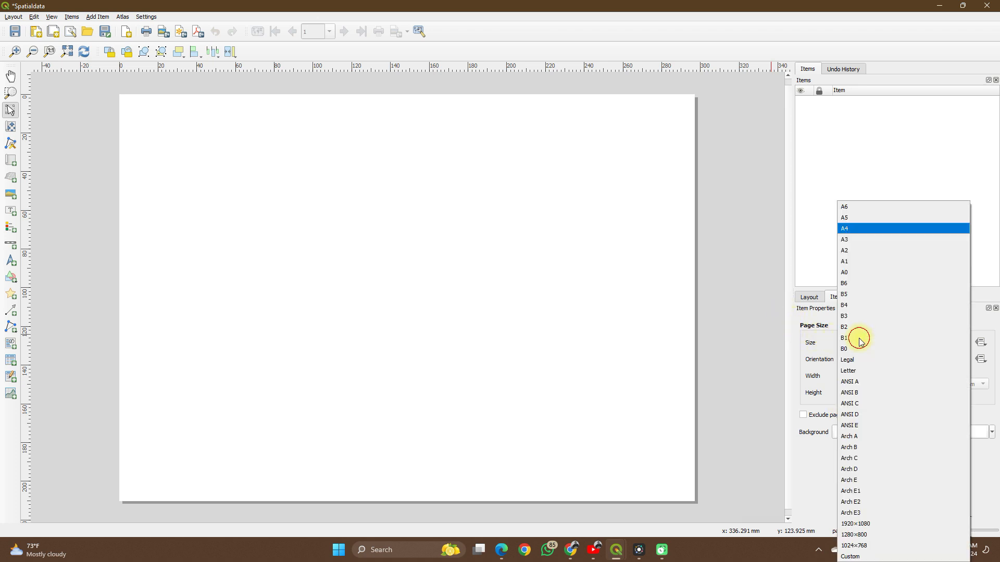
left_click(844, 239)
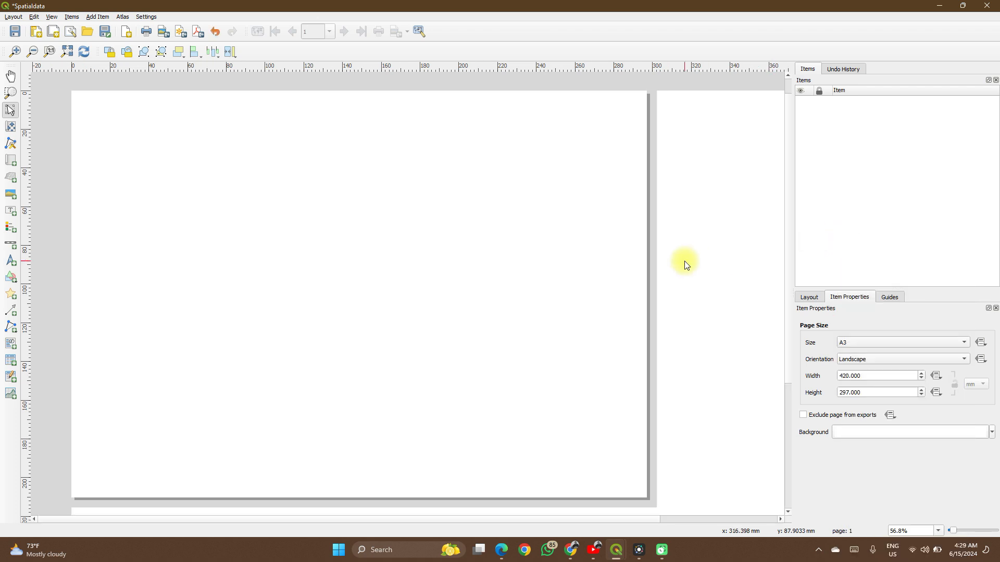
scroll(684, 261, "down", 1)
scroll(684, 261, "down", 1)
scroll(684, 261, "up", 3)
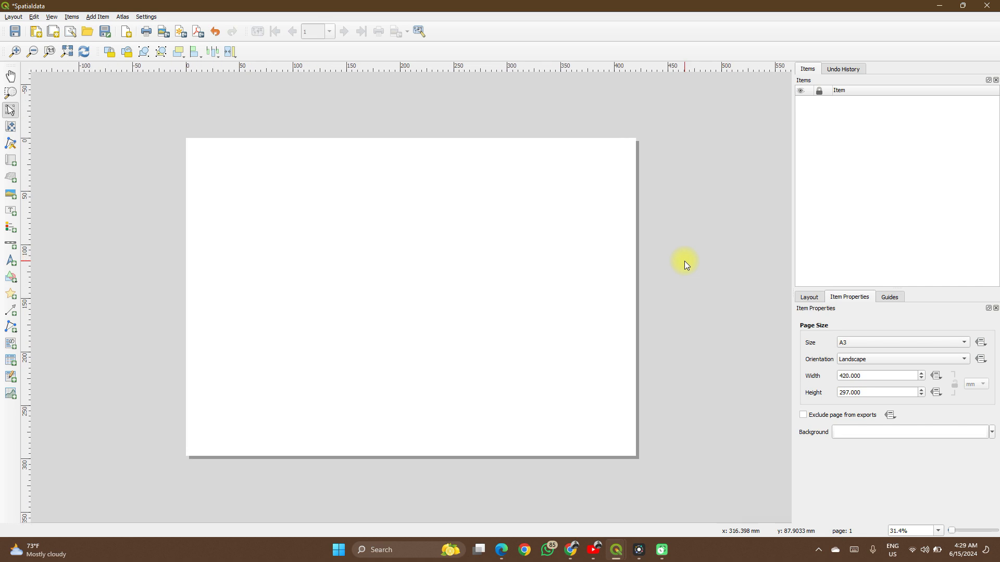
scroll(685, 261, "up", 1)
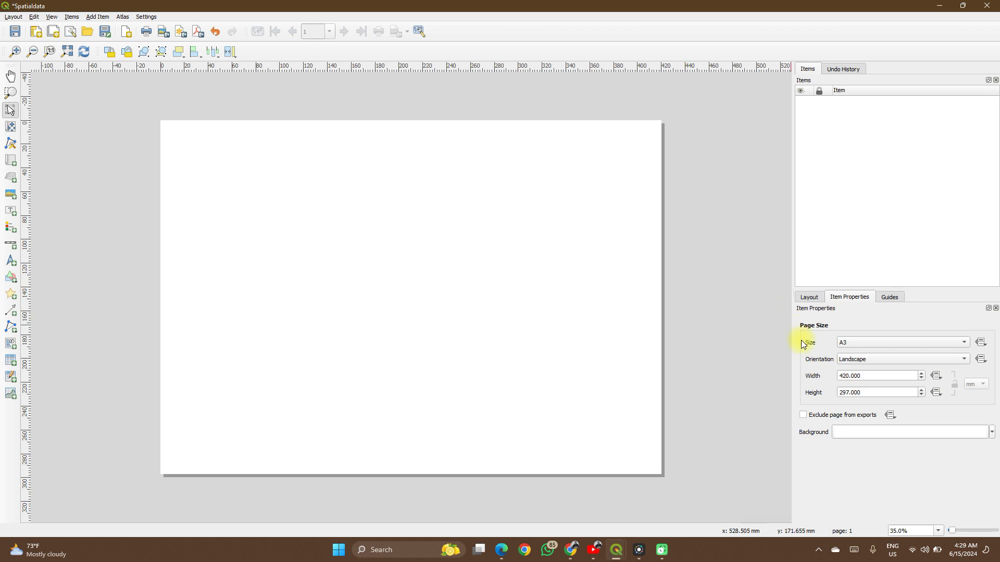
- Switch the page orientation to Portrait and back to Landscape, and view the page background colour choices without picking one
left_click(845, 364)
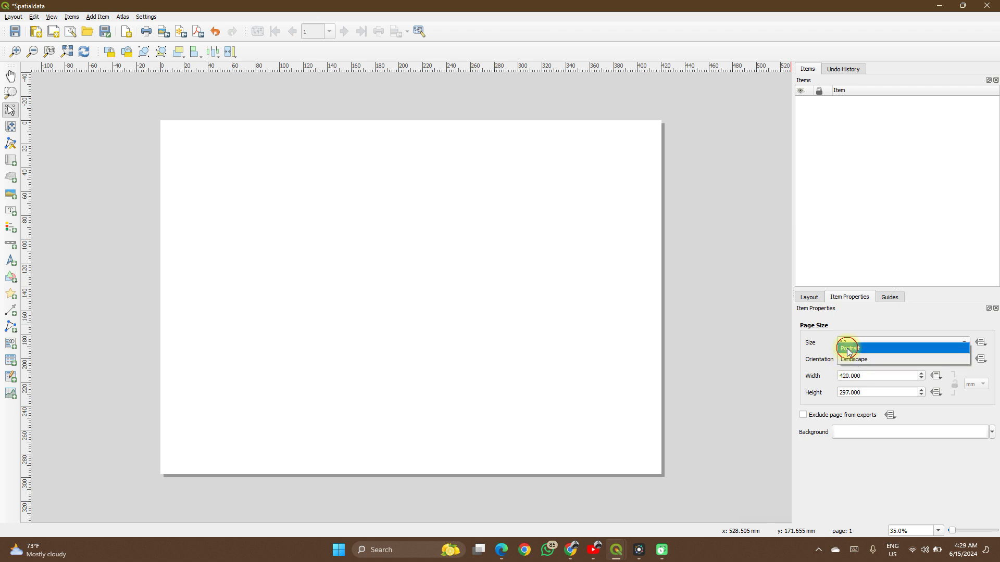
left_click(847, 348)
left_click(857, 361)
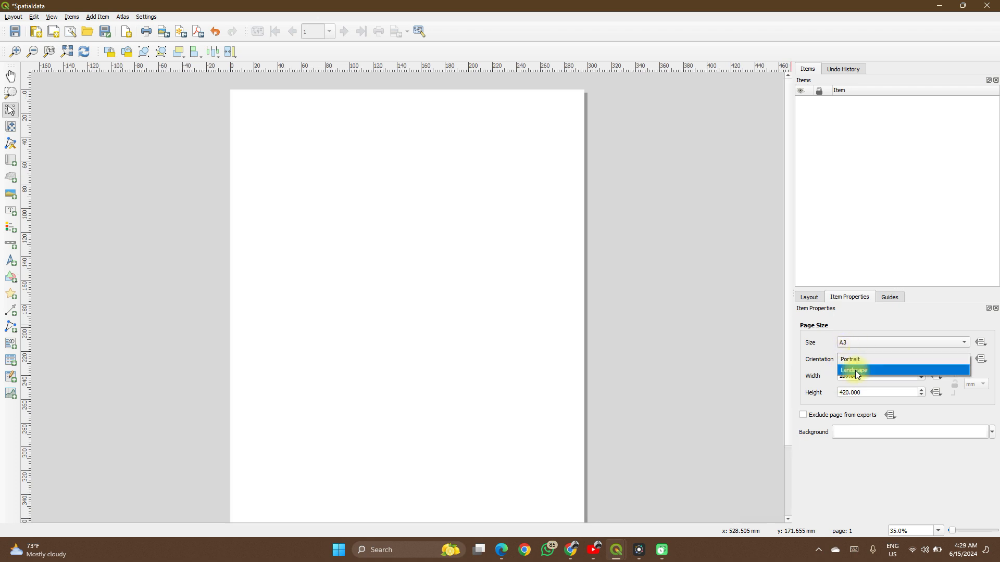
left_click(855, 371)
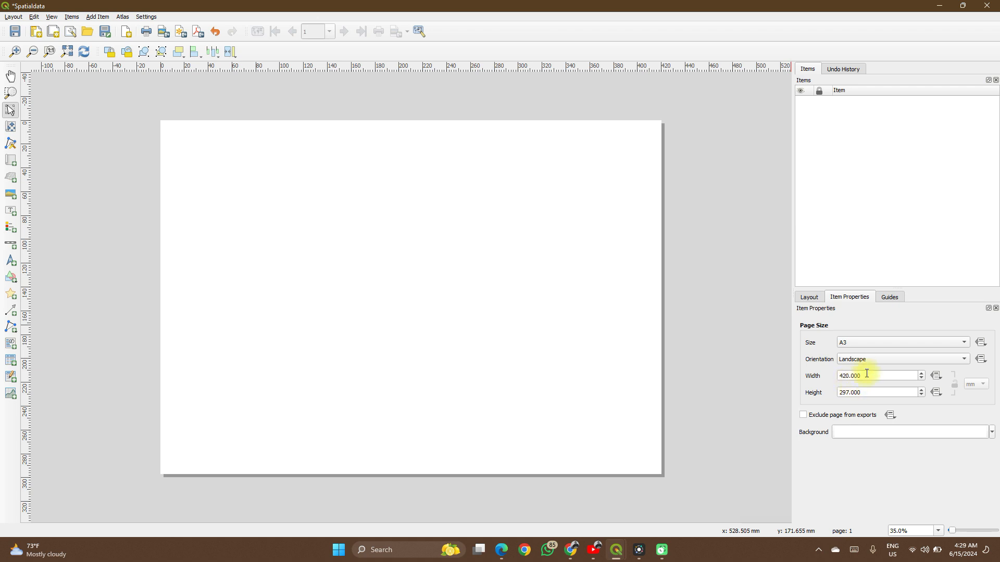
left_click(992, 435)
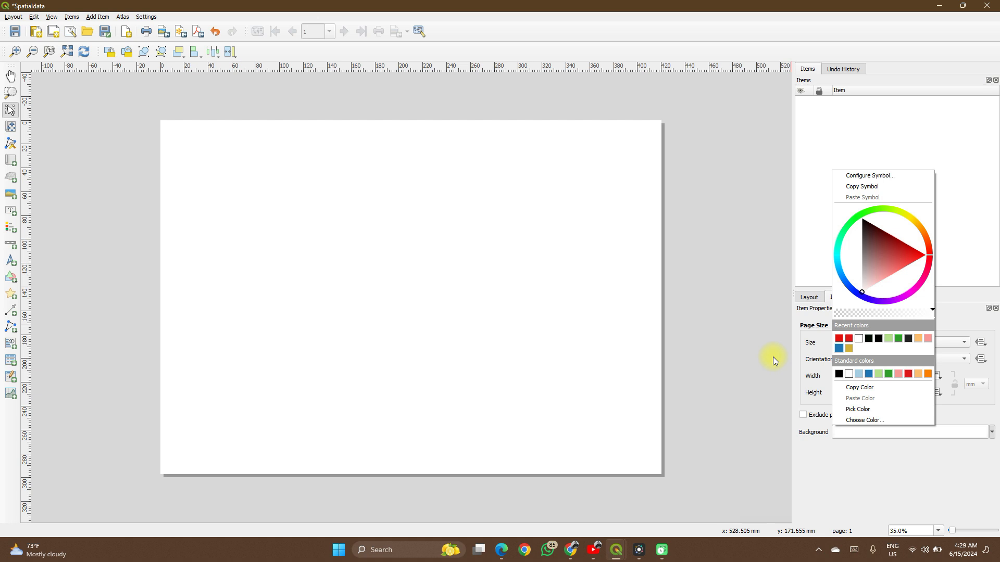
left_click(871, 457)
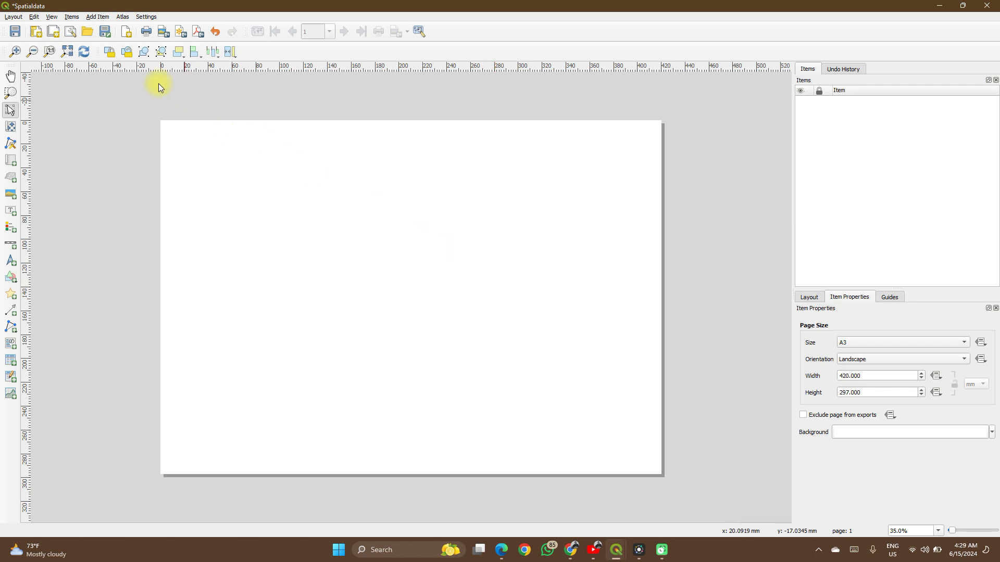
- Insert one additional A3 landscape page at the end of the layout
left_click(126, 32)
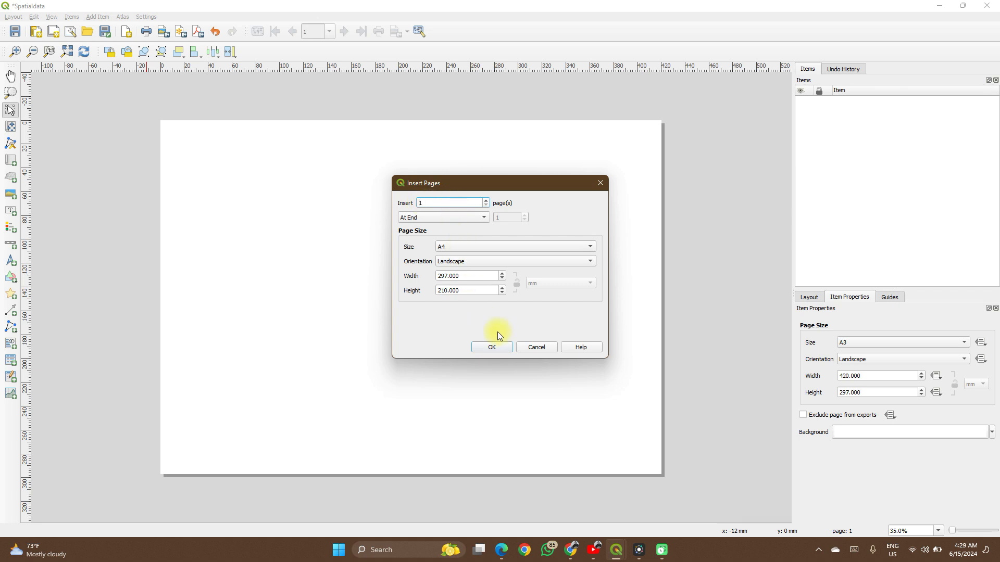
left_click(536, 249)
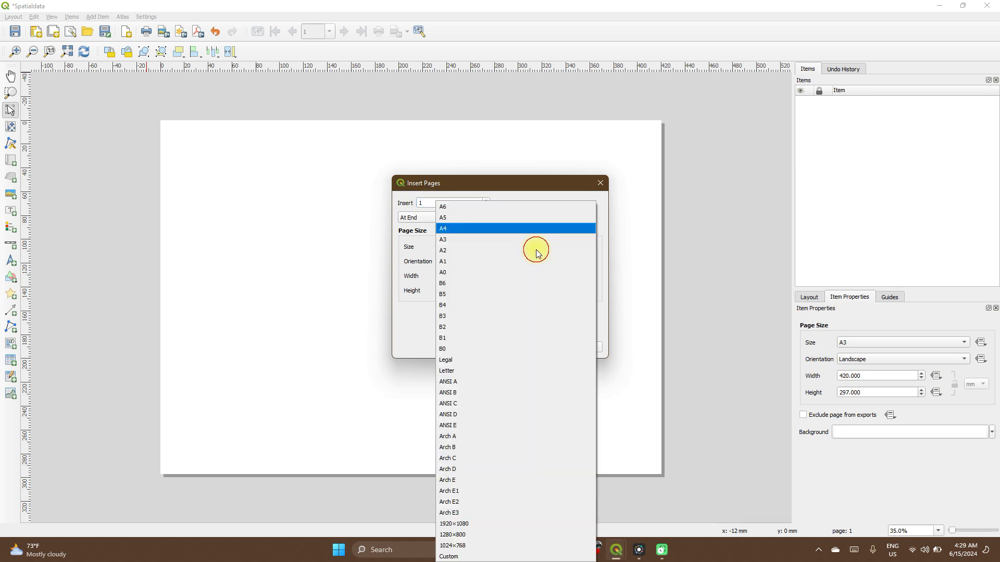
left_click(479, 239)
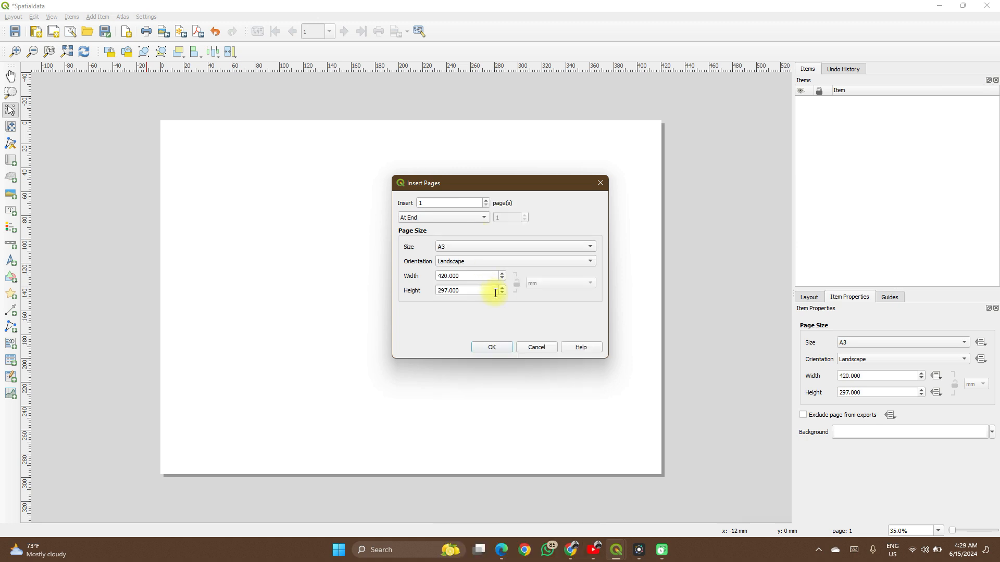
left_click(493, 348)
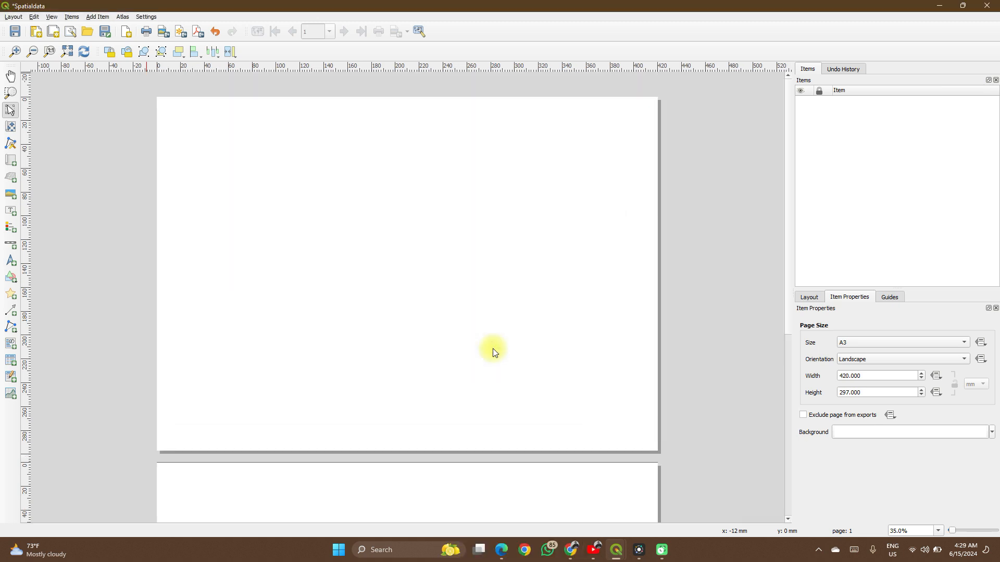
scroll(493, 348, "down", 4)
scroll(493, 348, "up", 3)
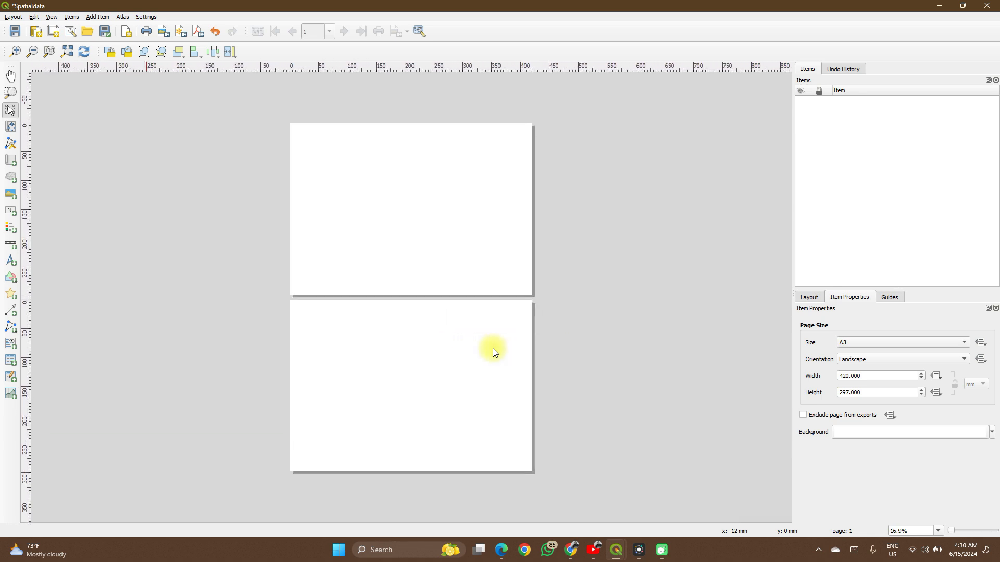
scroll(539, 263, "up", 2)
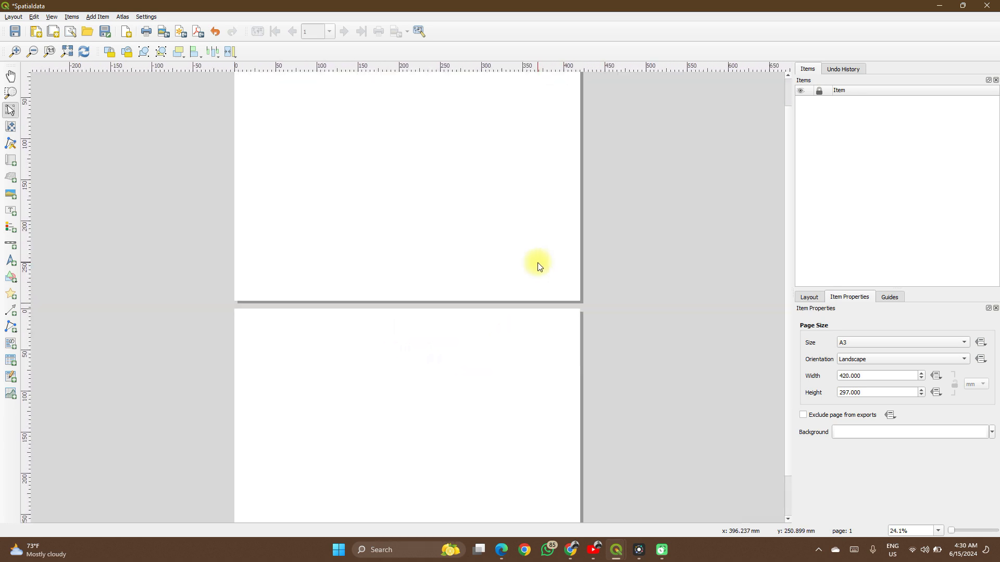
scroll(538, 266, "up", 5)
scroll(586, 269, "down", 3)
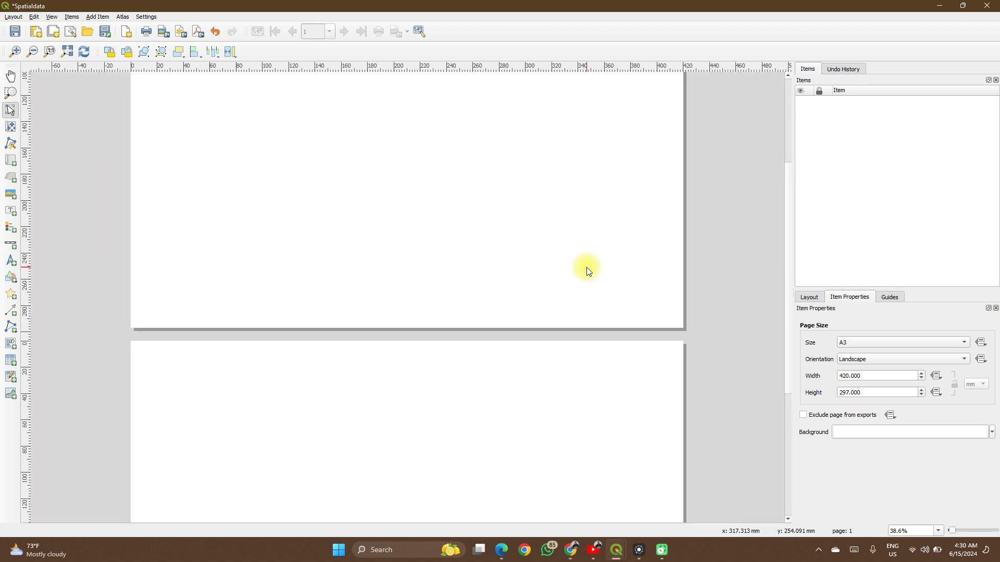
- Undo the addition of the second page so only one A3 page is left in the layout
left_click_drag(788, 236, 769, 157)
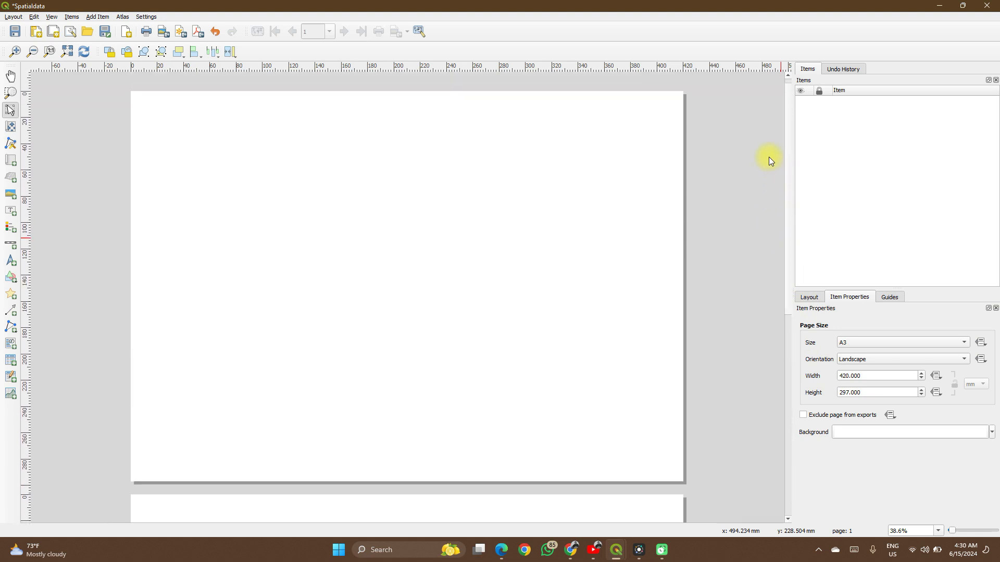
scroll(769, 157, "down", 12)
scroll(768, 157, "up", 2)
scroll(769, 157, "up", 1)
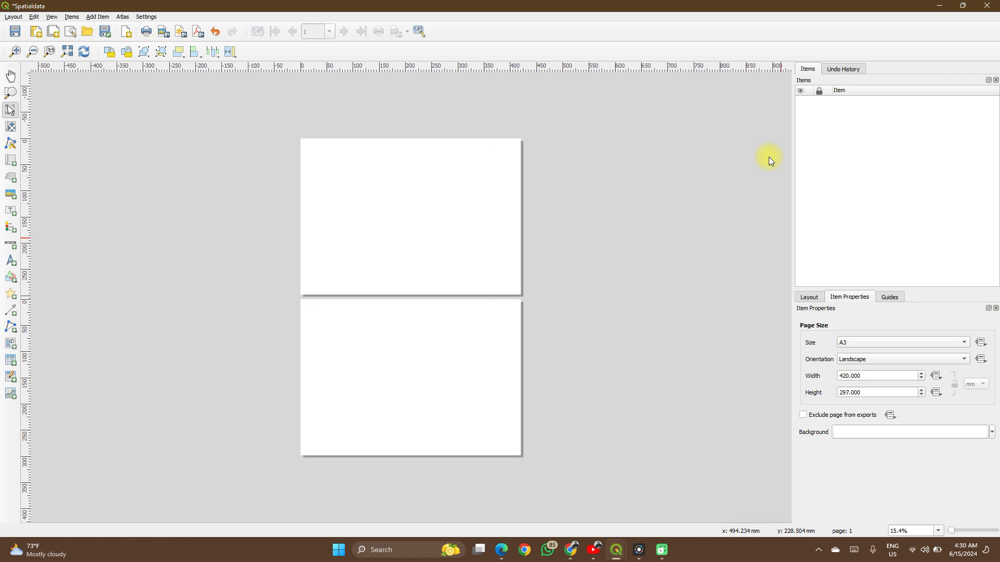
right_click(485, 382)
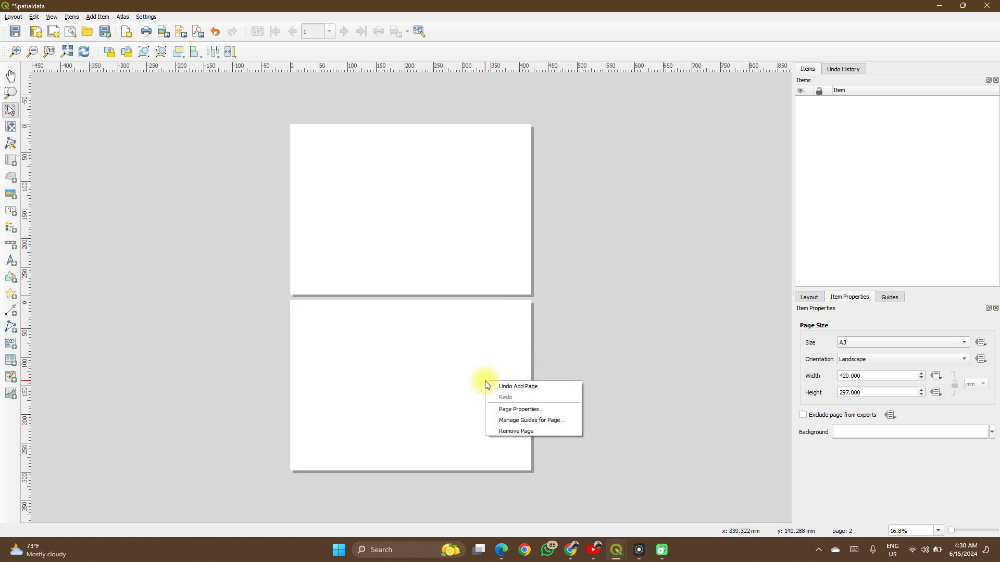
left_click(507, 387)
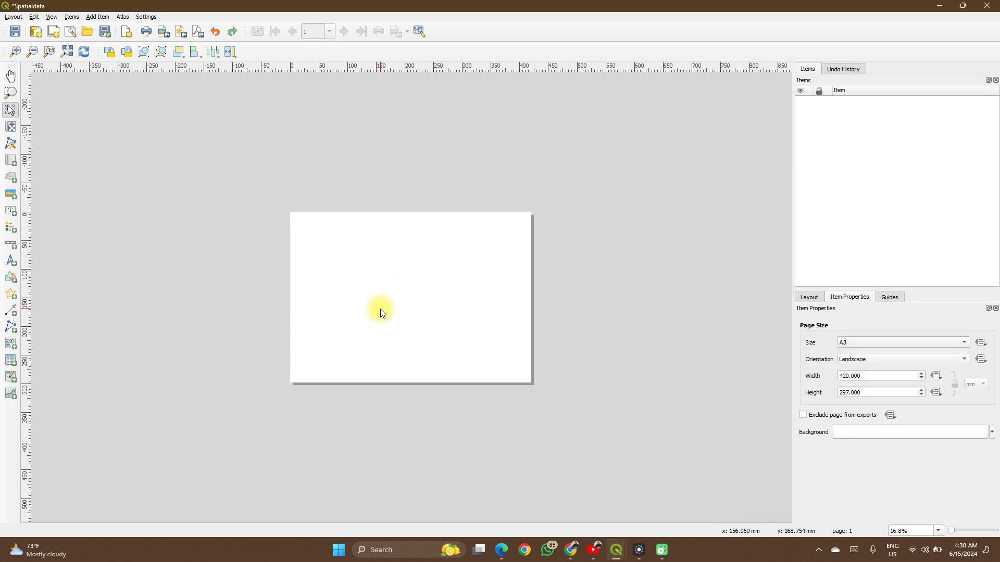
- Add a map item that covers the entire A3 landscape page from corner to corner
scroll(381, 313, "up", 5)
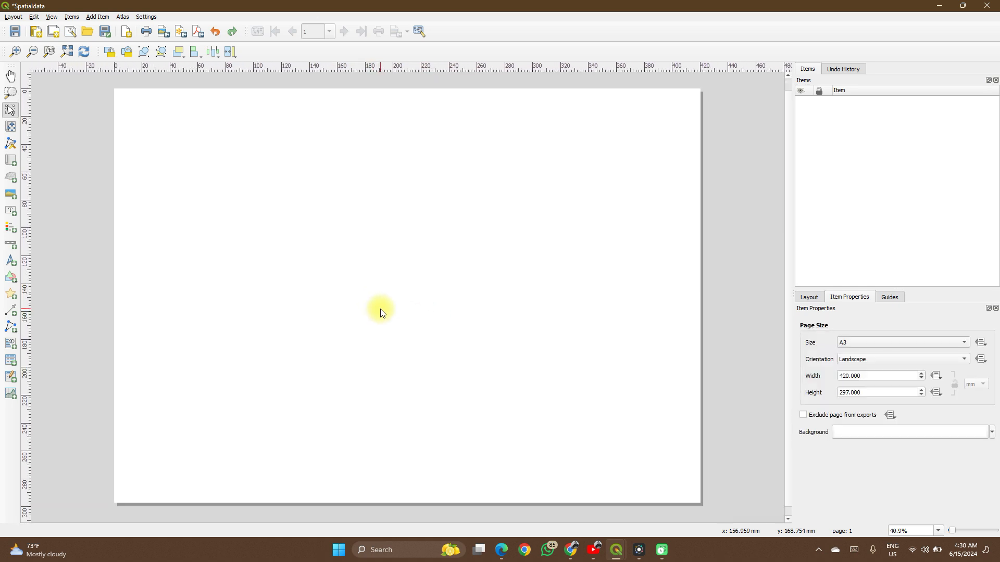
left_click(13, 161)
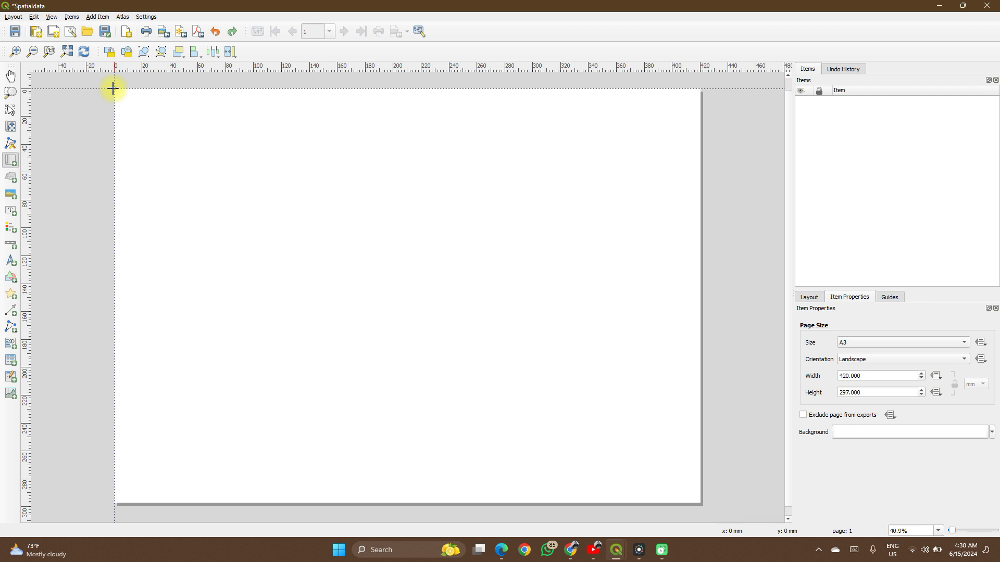
left_click_drag(114, 88, 698, 504)
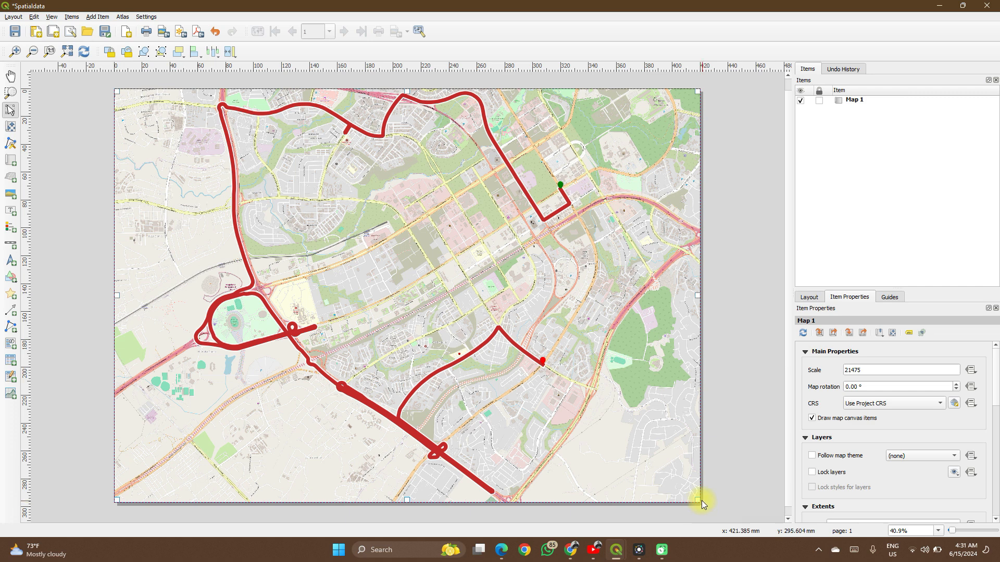
- Shrink the map item to about 315 by 235 mm and stretch it back to fill the whole page
left_click_drag(698, 501, 551, 415)
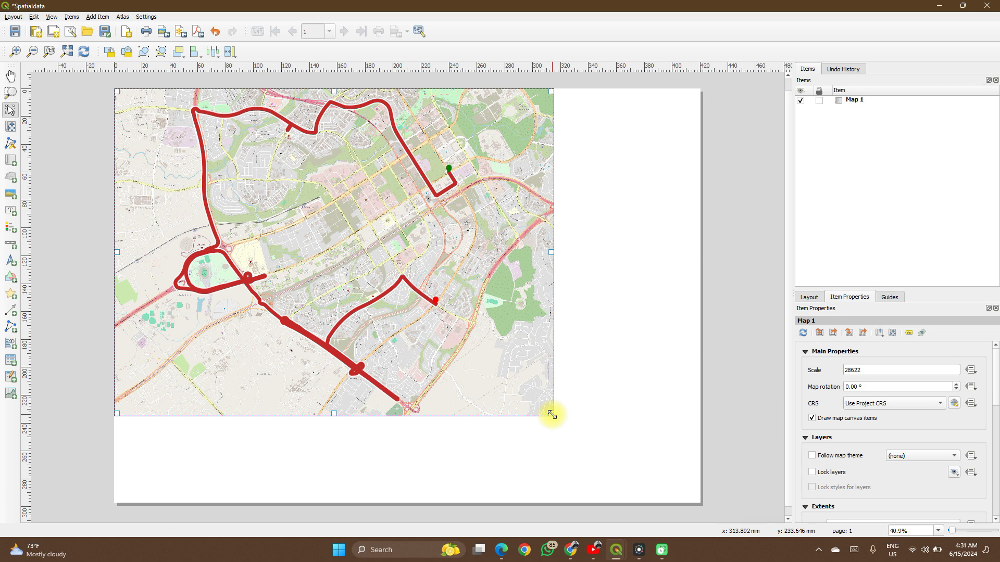
left_click(569, 420)
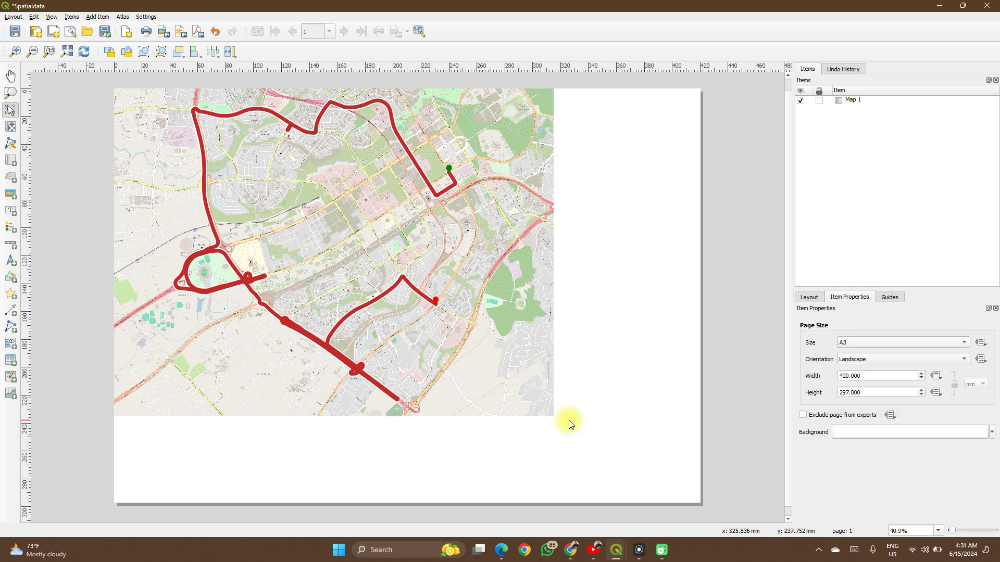
left_click(543, 401)
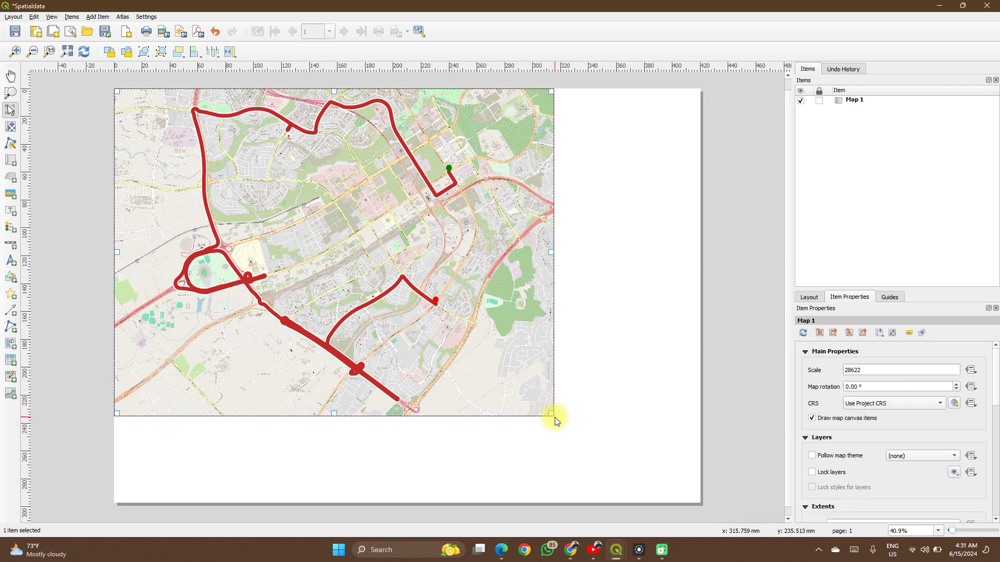
left_click_drag(550, 416, 695, 501)
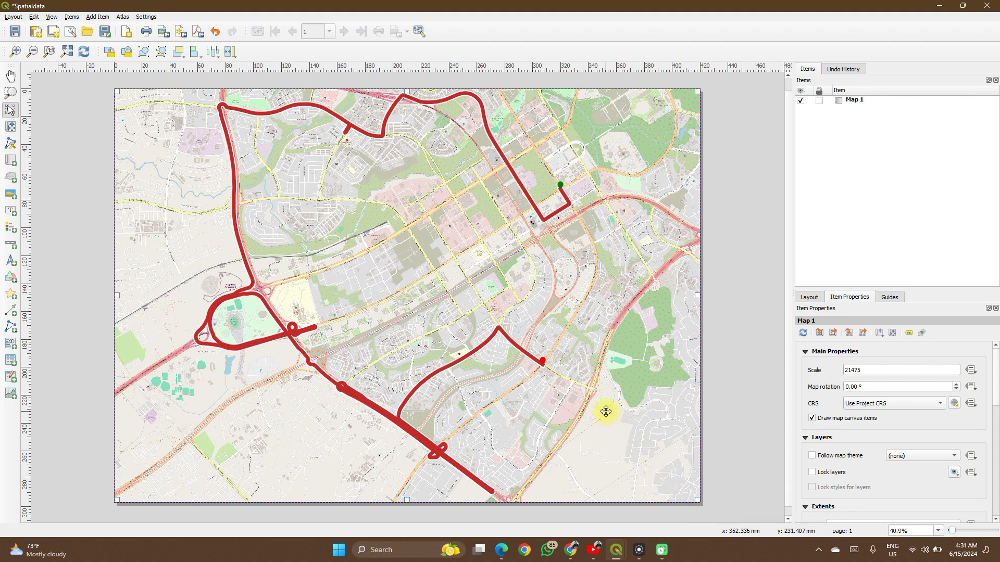
- Set the map item's scale to 20000 and reselect the map on the page
left_click(868, 368)
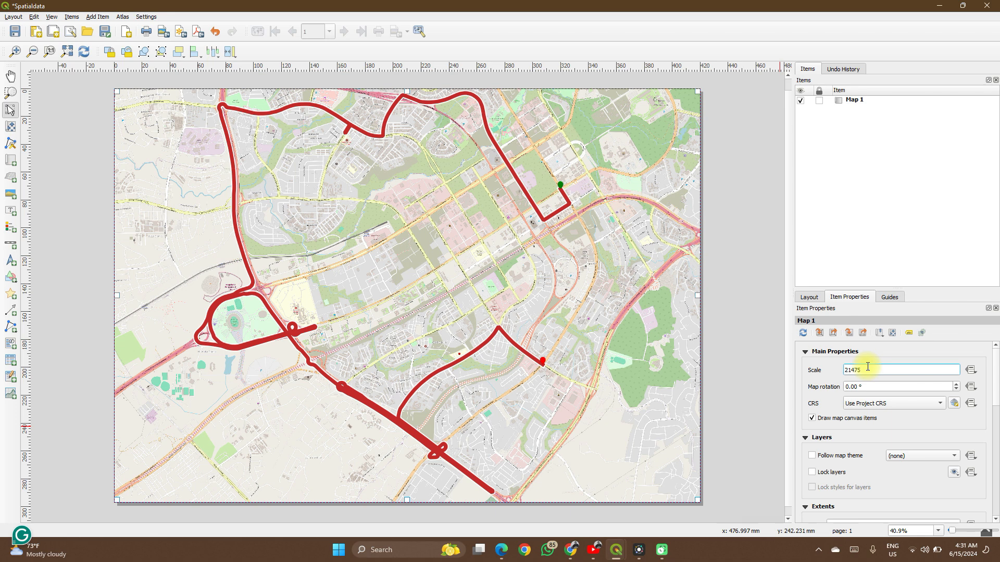
key("BackSpace")
key("BackSpace")
key("BackSpace")
key("BackSpace")
type("0000")
key("Return")
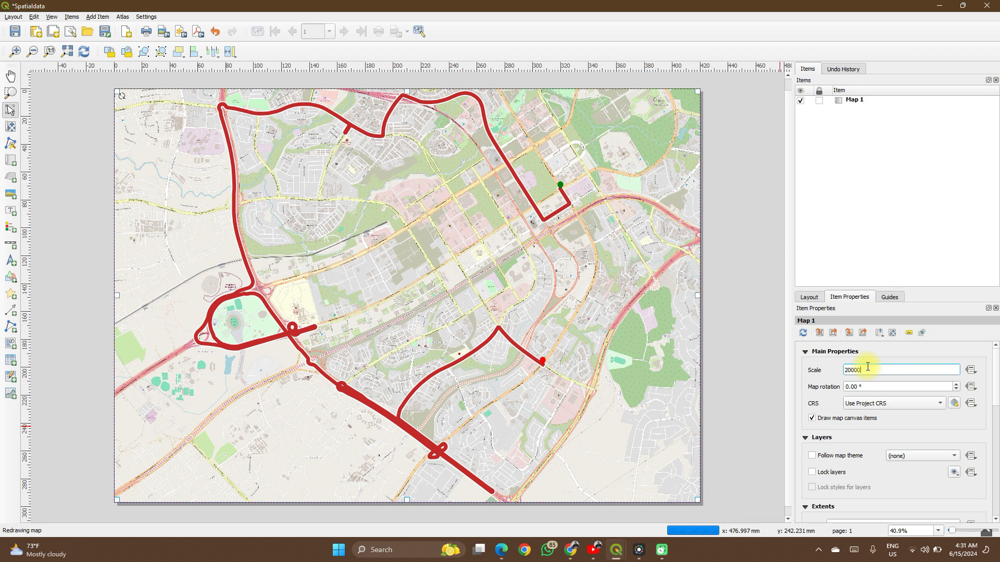
left_click(763, 384)
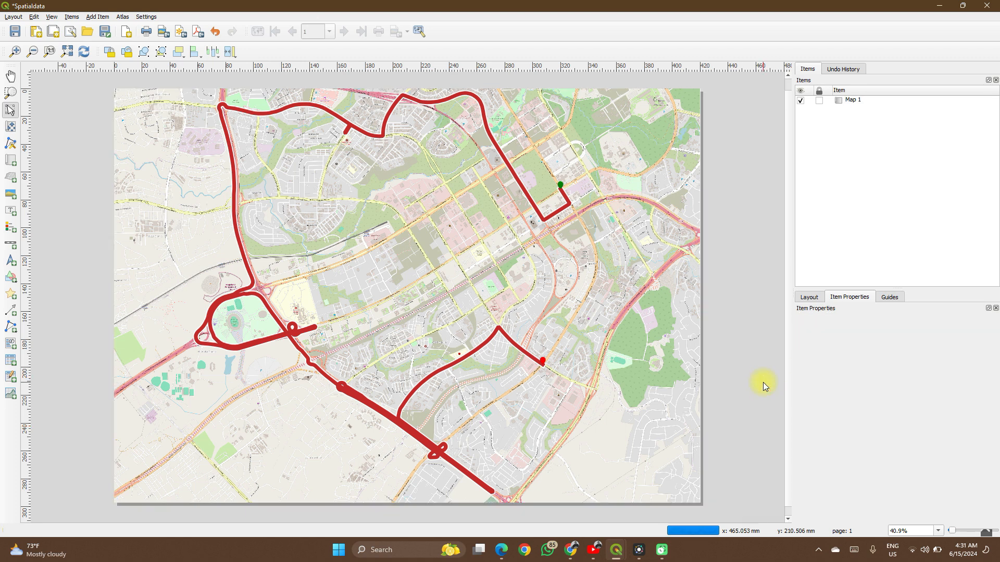
left_click(662, 389)
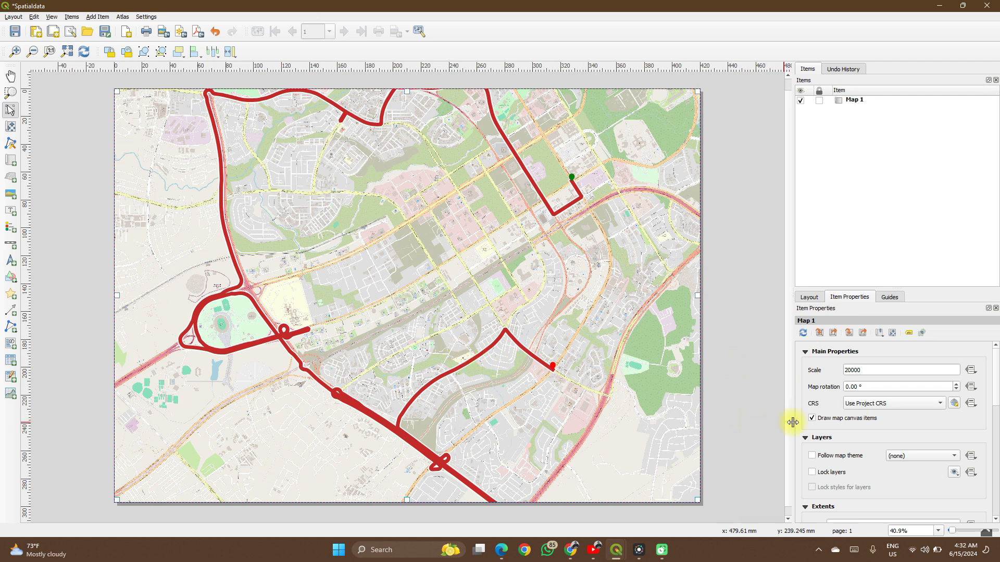
- Look through the map's Layers and Extents settings, and turn Lock layers on and off again
scroll(806, 431, "down", 2)
scroll(805, 431, "up", 2)
scroll(805, 431, "down", 2)
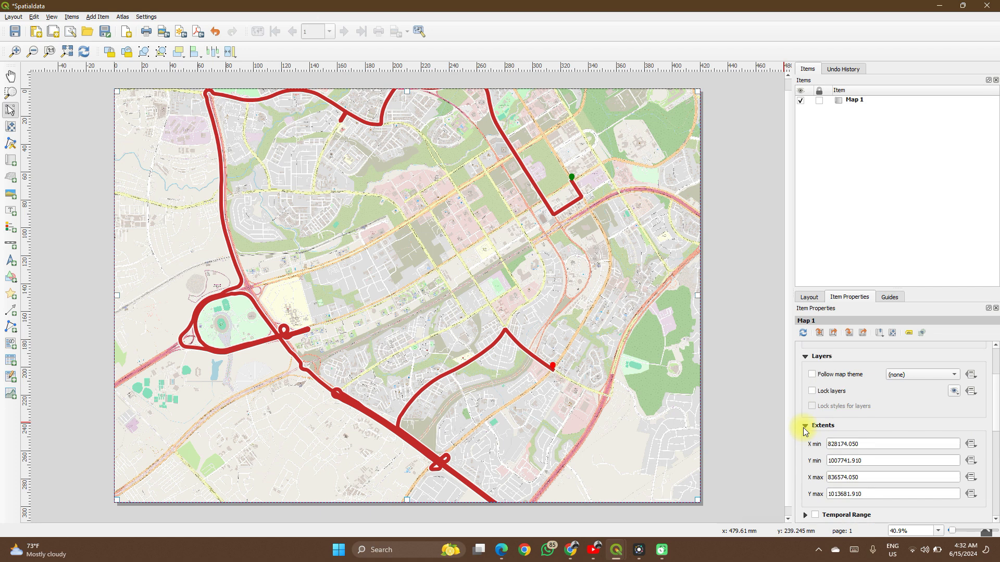
scroll(805, 431, "up", 1)
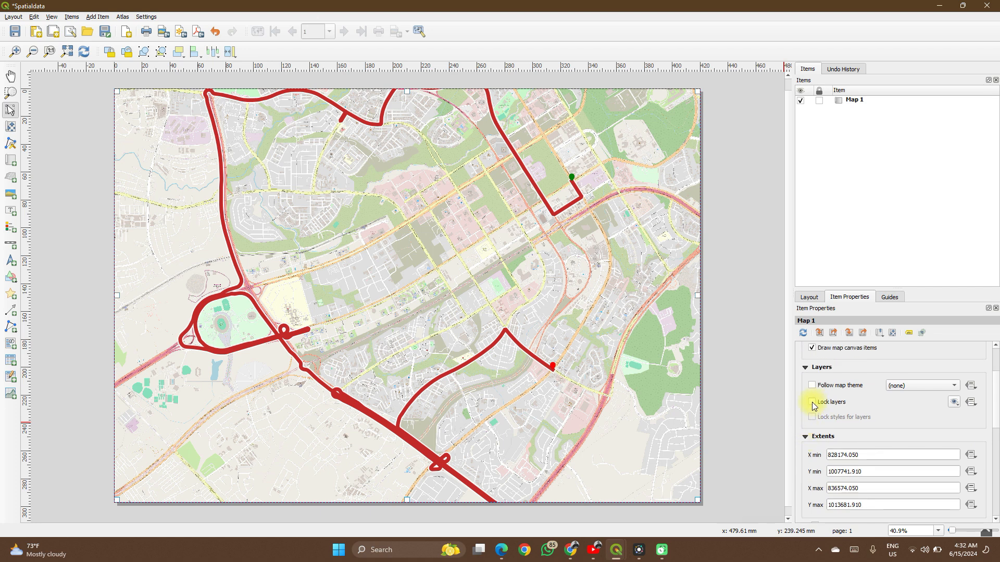
left_click(813, 403)
left_click(810, 404)
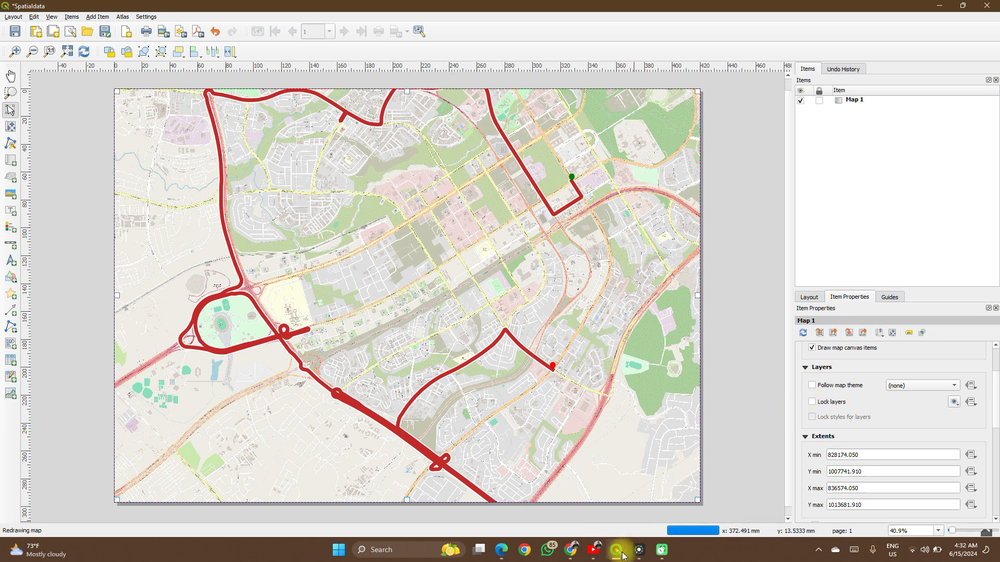
- Switch to the main QGIS window, view the routes over a wider area of the map canvas, and return to the layout
mouse_move(618, 545)
left_click(575, 504)
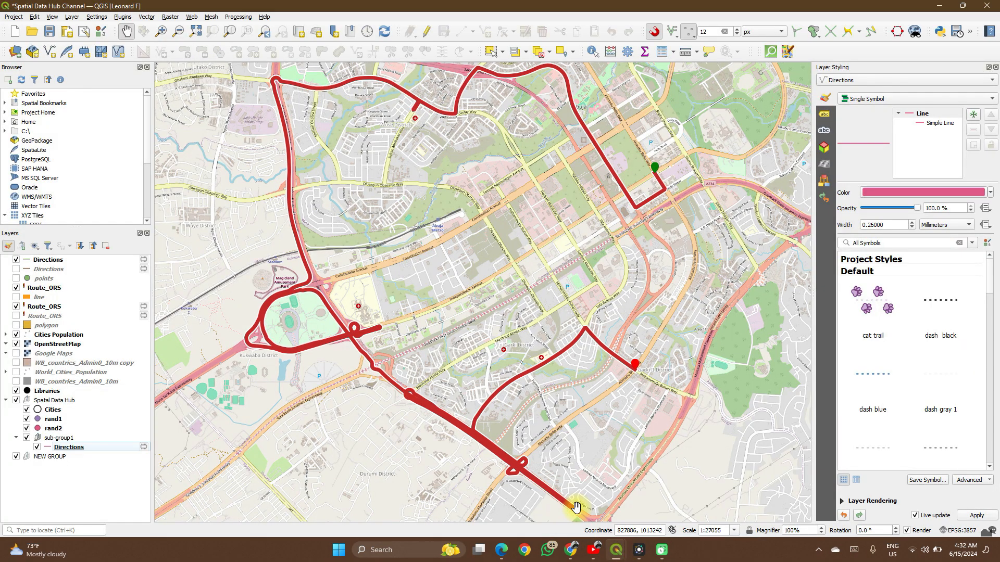
scroll(513, 473, "down", 3)
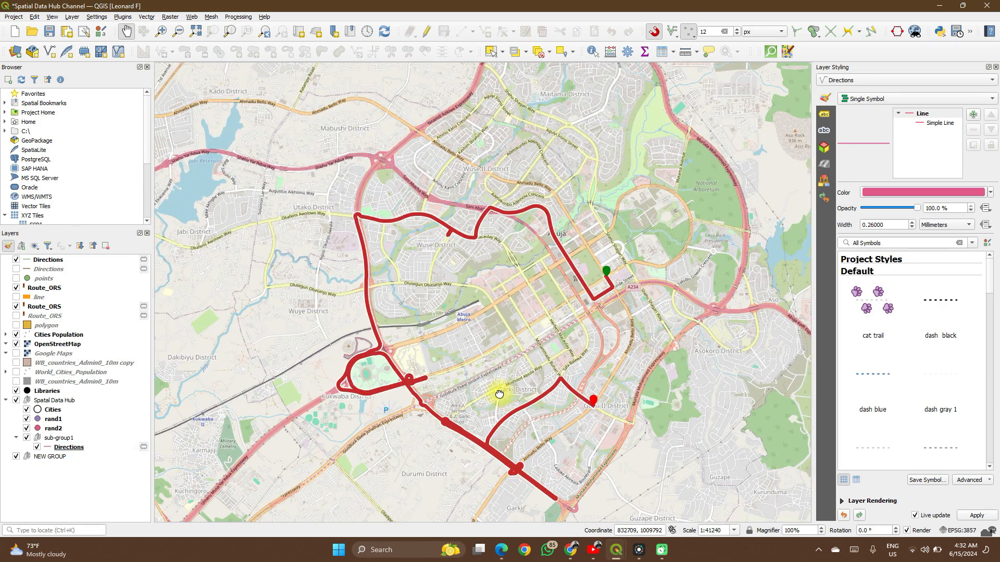
left_click_drag(507, 397, 481, 376)
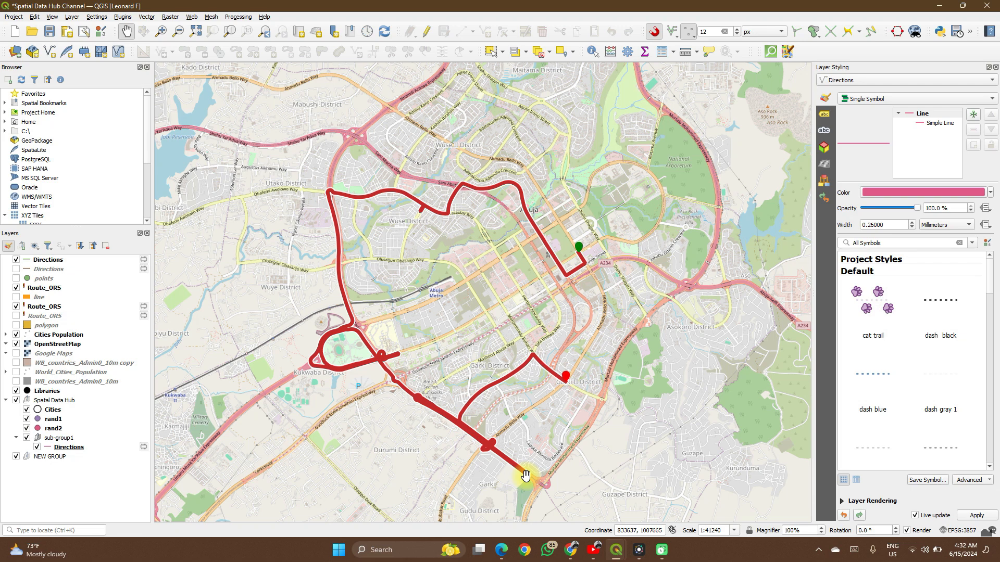
mouse_move(628, 555)
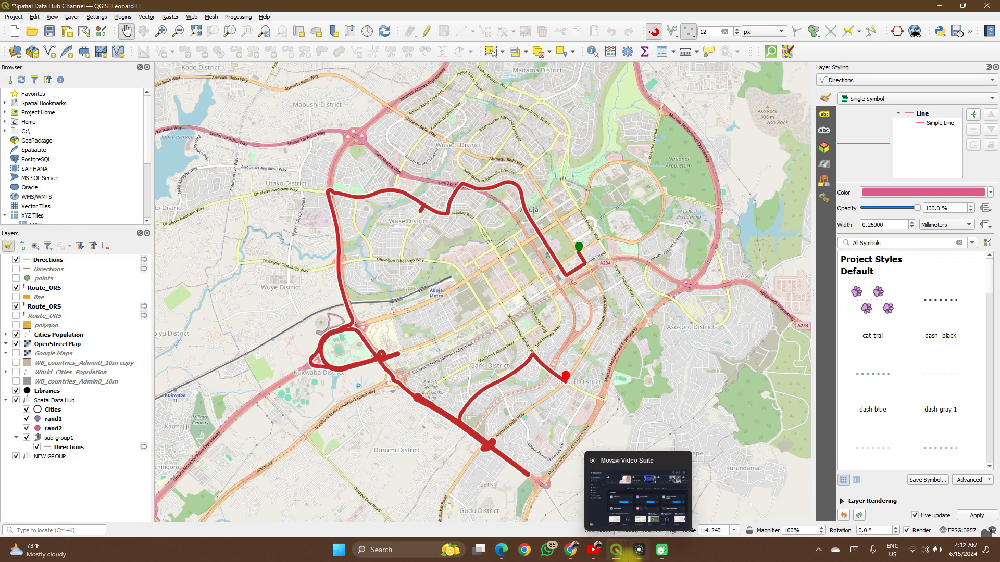
left_click(650, 502)
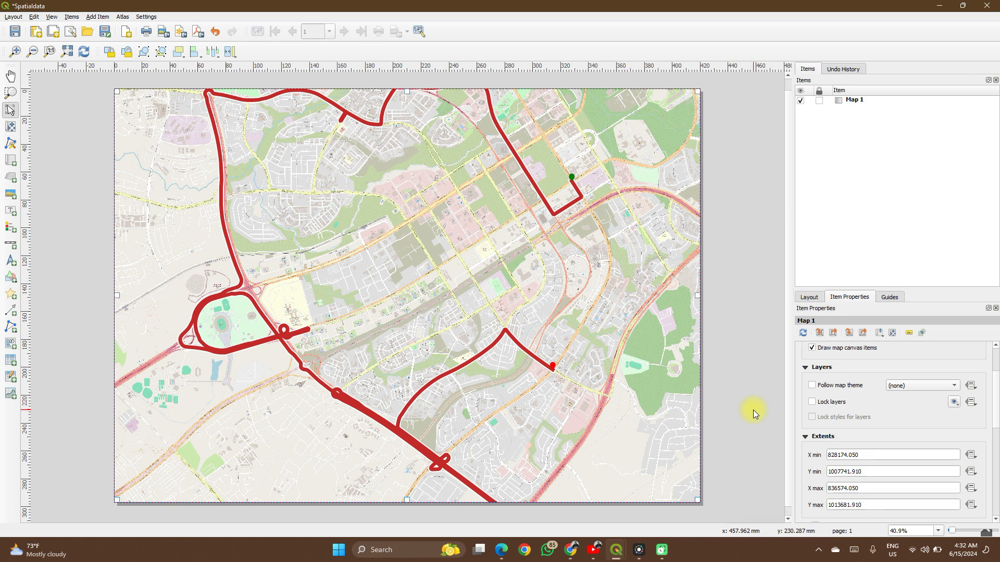
- Lock the layers and the layer styles of the map item, and reselect the map
left_click(815, 403)
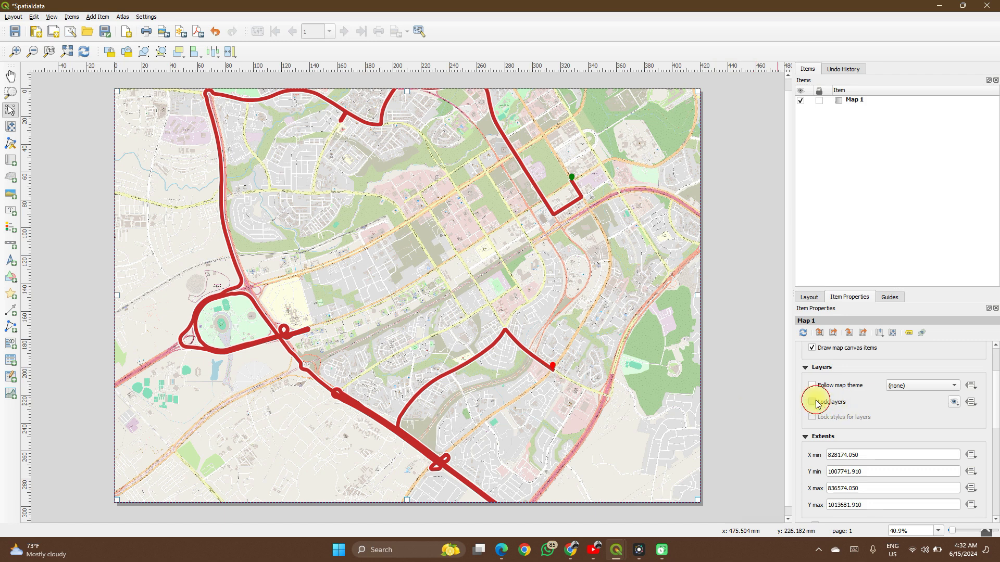
left_click(813, 418)
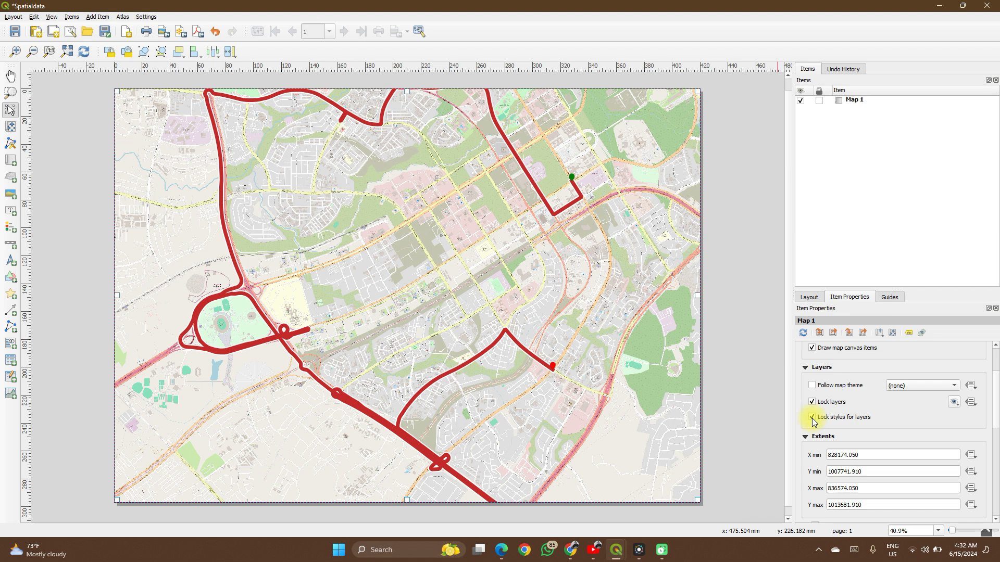
left_click(739, 425)
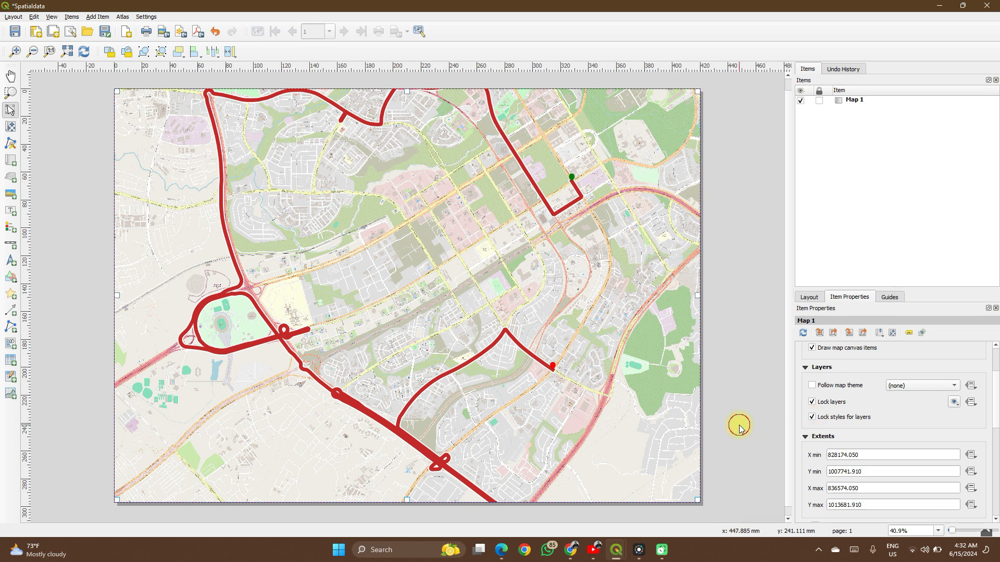
left_click(631, 391)
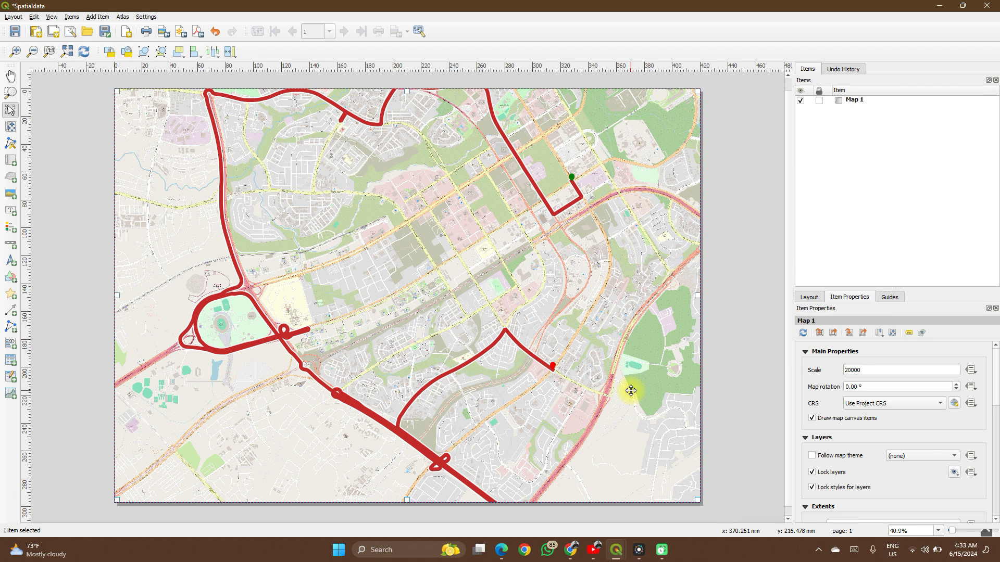
- Add a grid to the map item and set its grid type to Cross
scroll(801, 420, "down", 1)
scroll(801, 420, "down", 10)
scroll(801, 420, "down", 3)
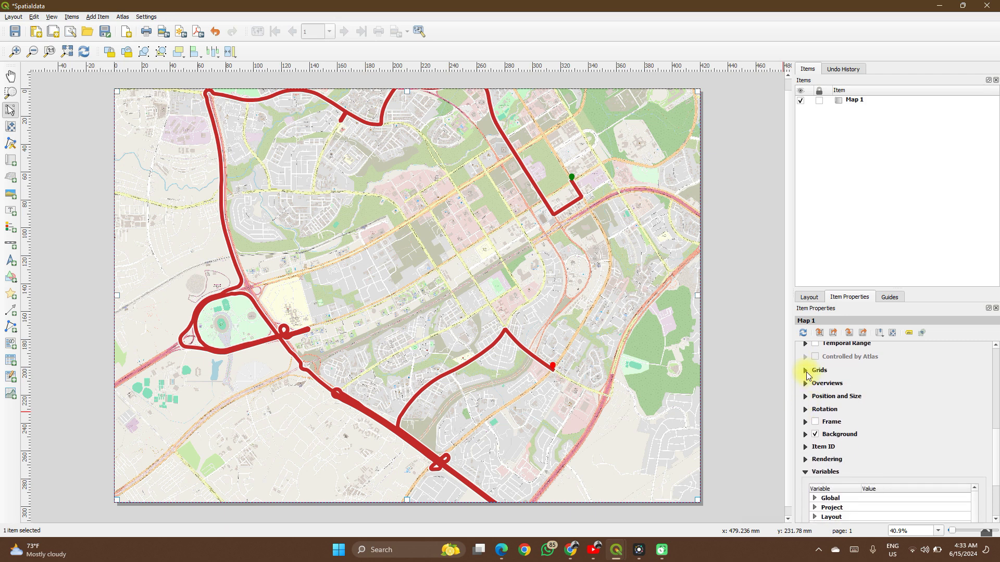
left_click(807, 371)
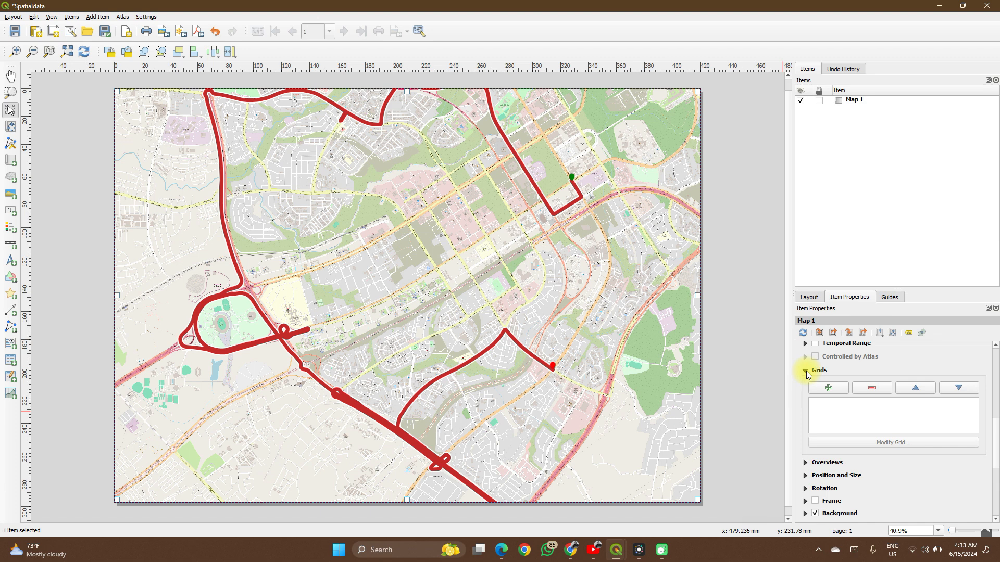
left_click(821, 388)
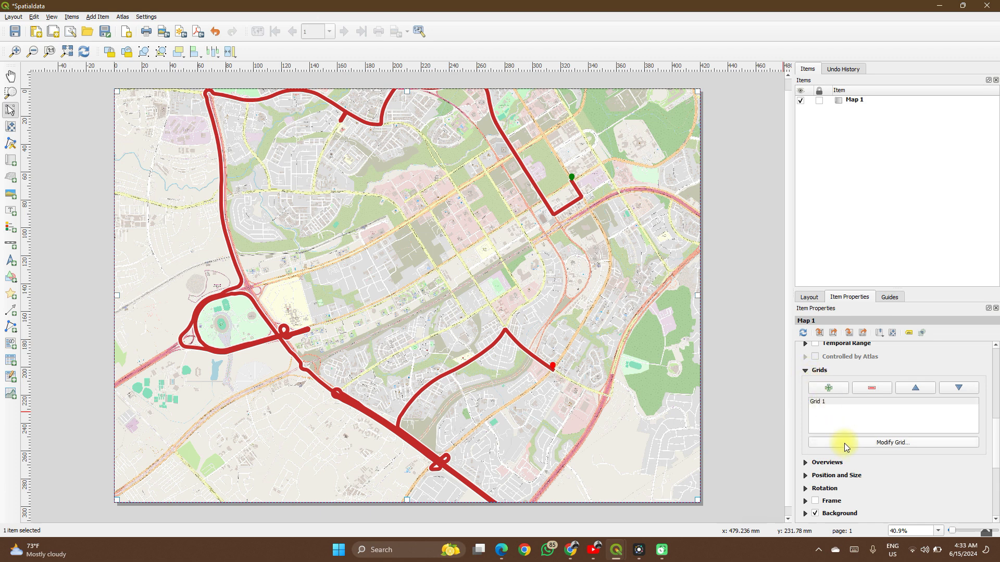
left_click(842, 442)
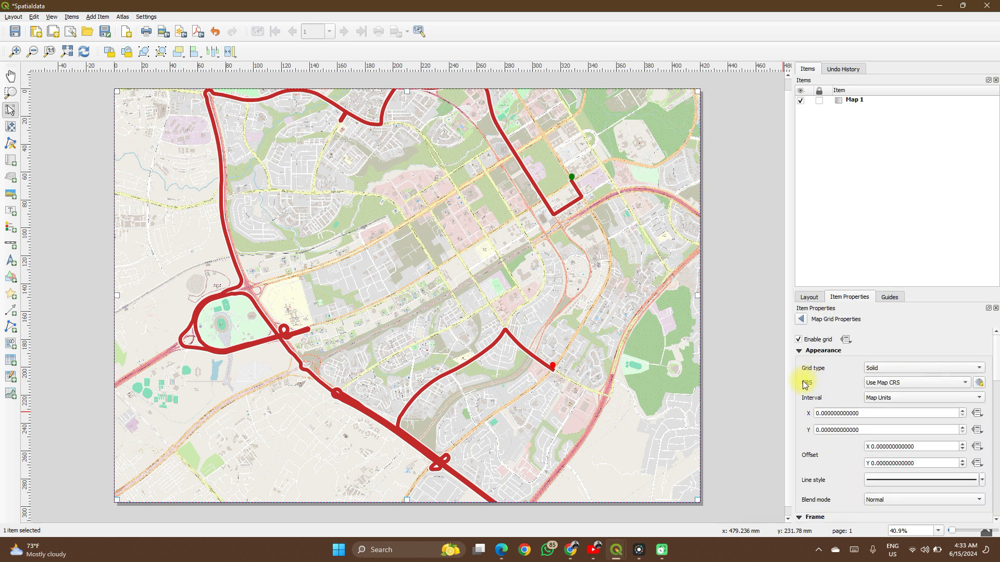
left_click(892, 369)
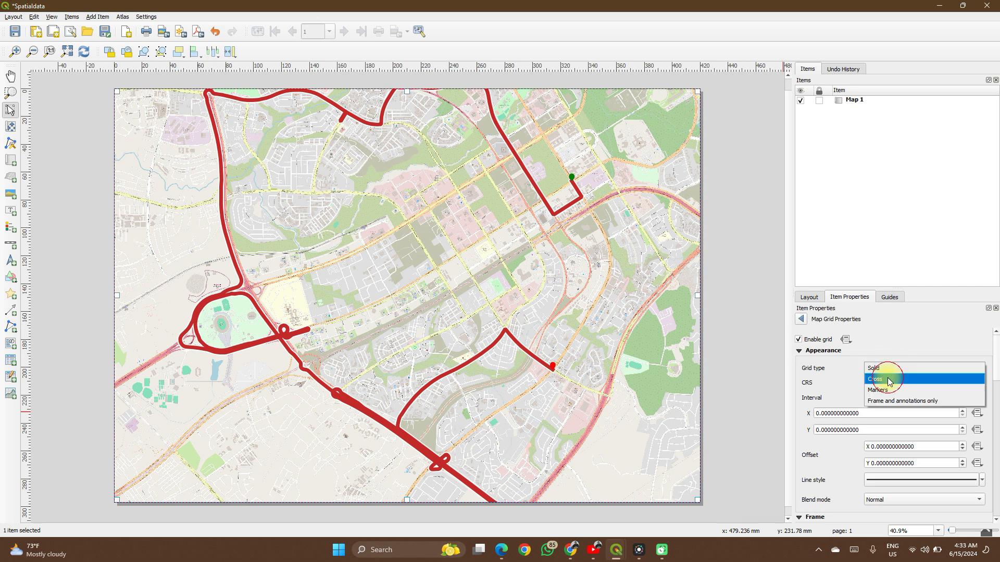
left_click(889, 380)
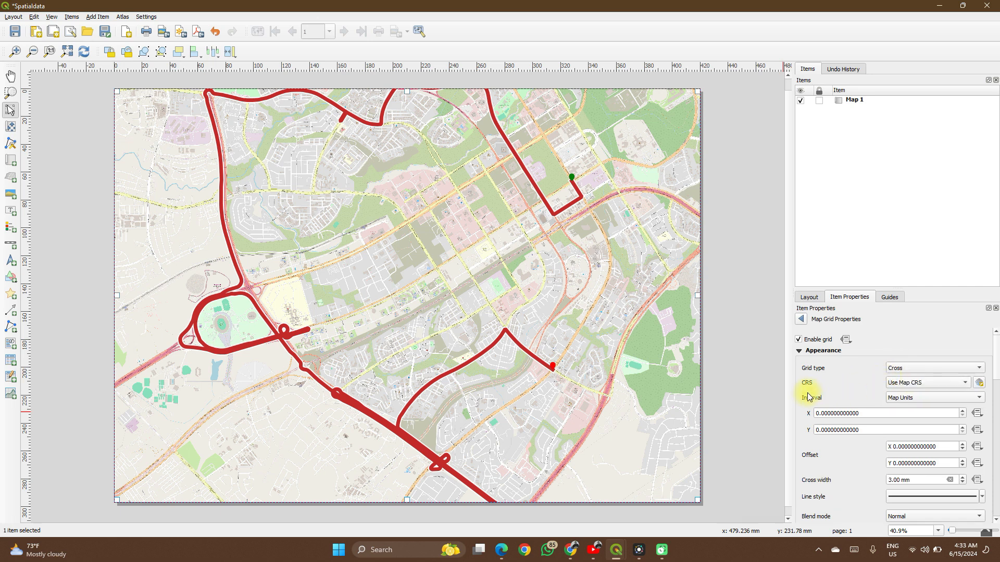
- Set the cross grid's interval to 30 map units in X and 300 in Y
scroll(805, 398, "down", 2)
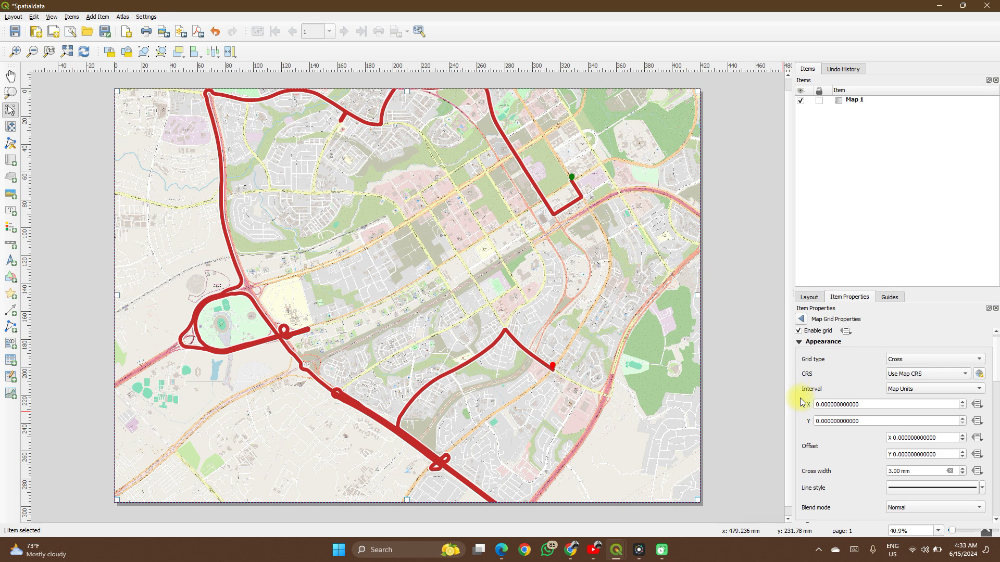
left_click(821, 386)
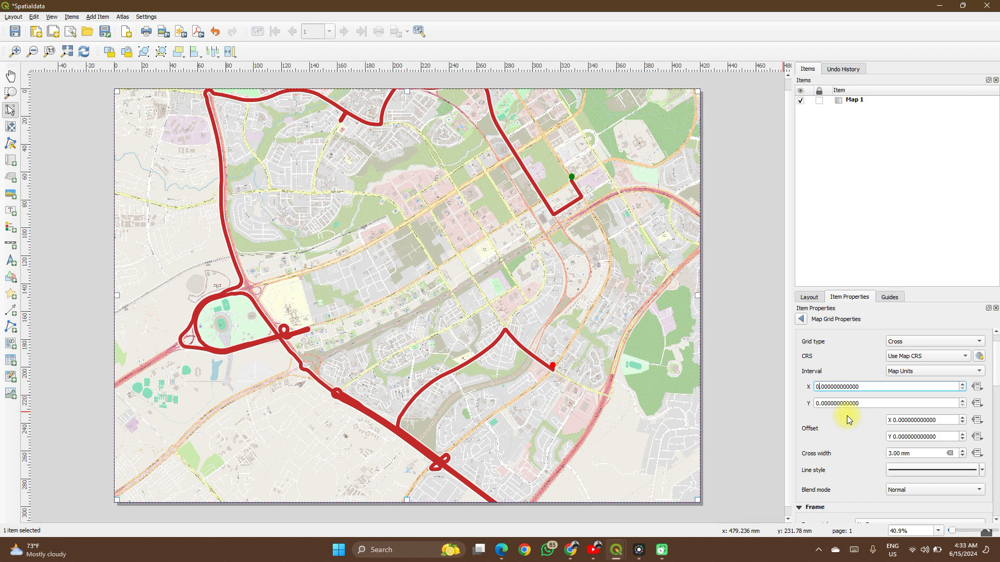
key("Left")
type("3")
left_click(819, 405)
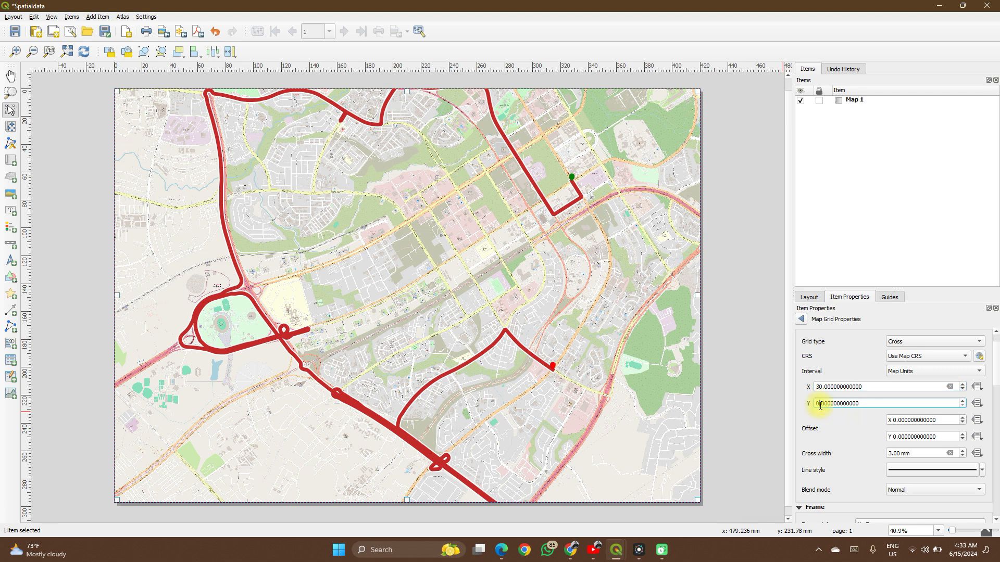
key("Left")
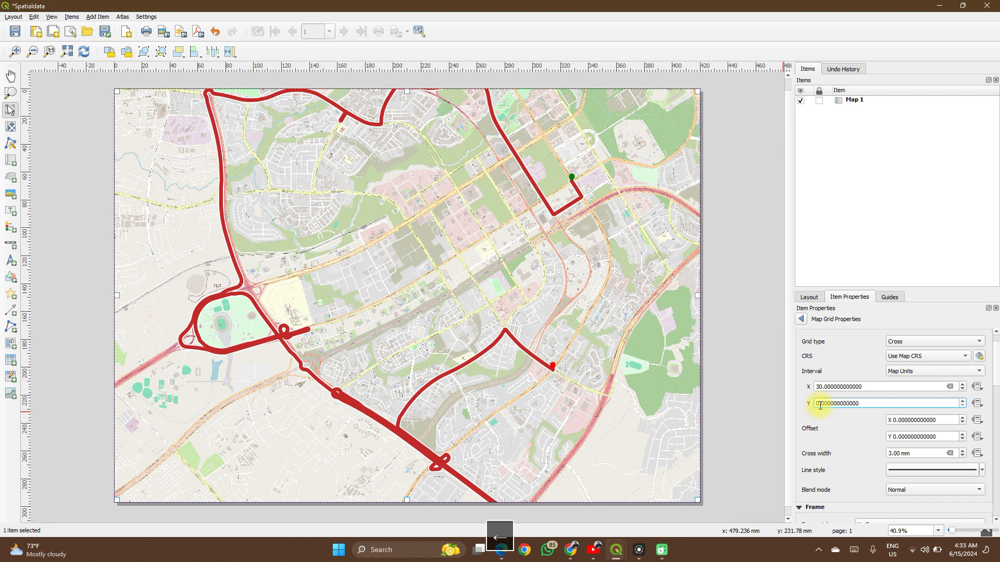
type("30")
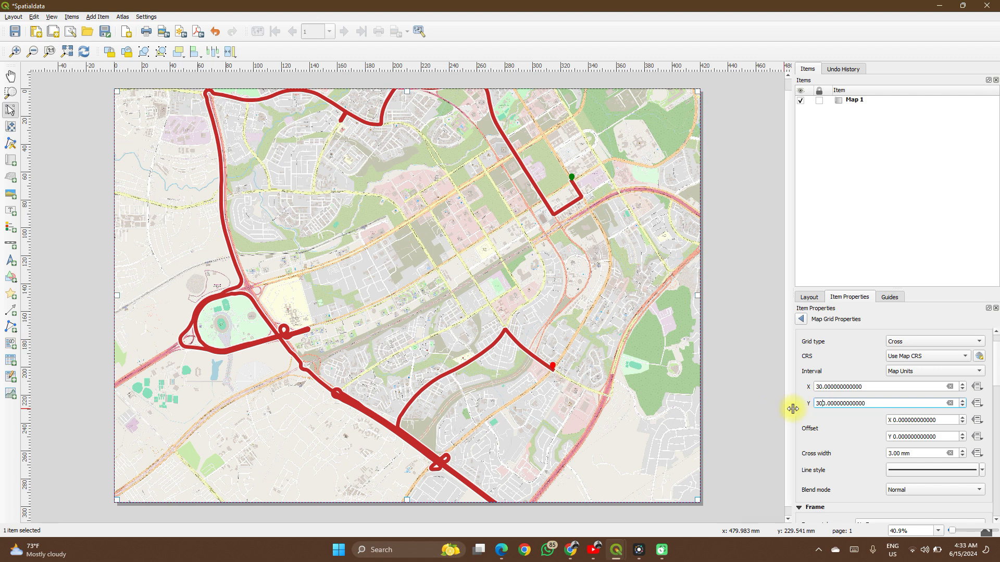
left_click(803, 413)
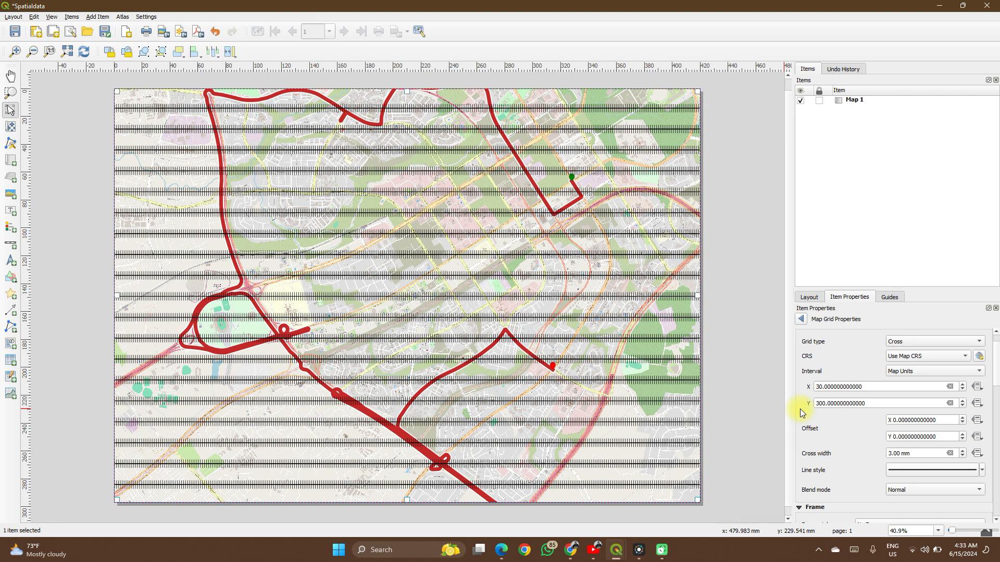
- Try a grid interval of 30 and then 3 in Y, keeping Map Units as the interval unit
left_click(824, 404)
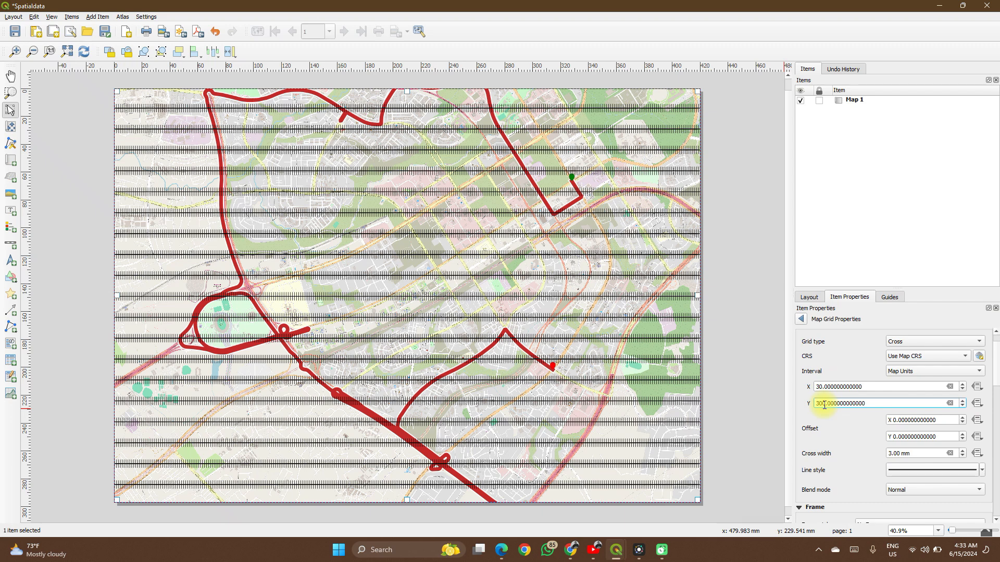
left_click(799, 405)
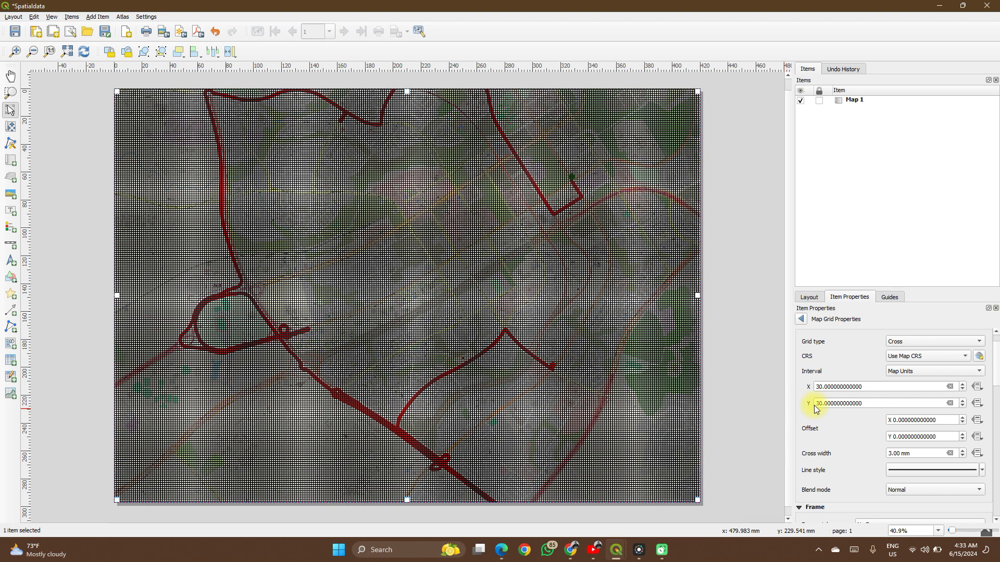
left_click(823, 405)
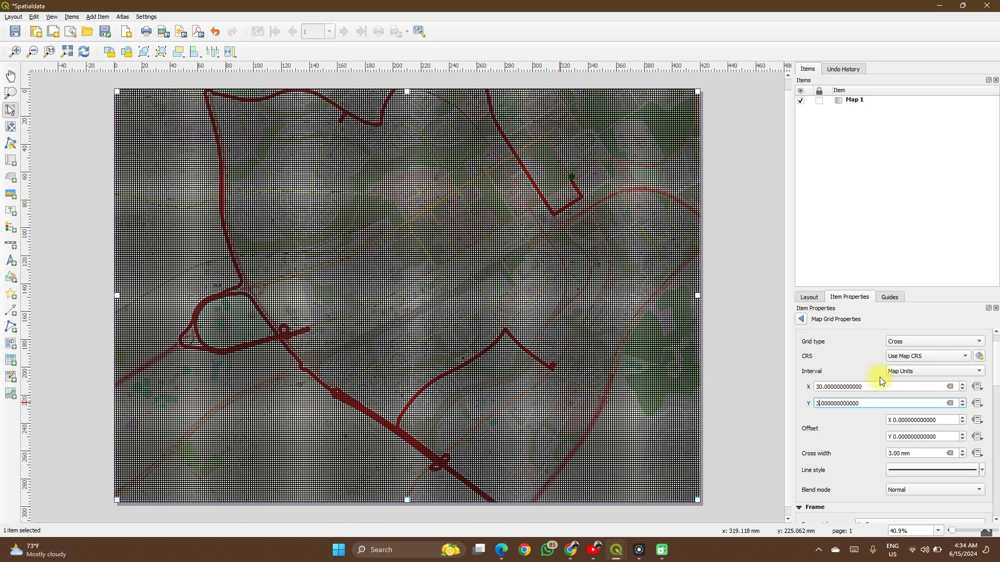
left_click(900, 372)
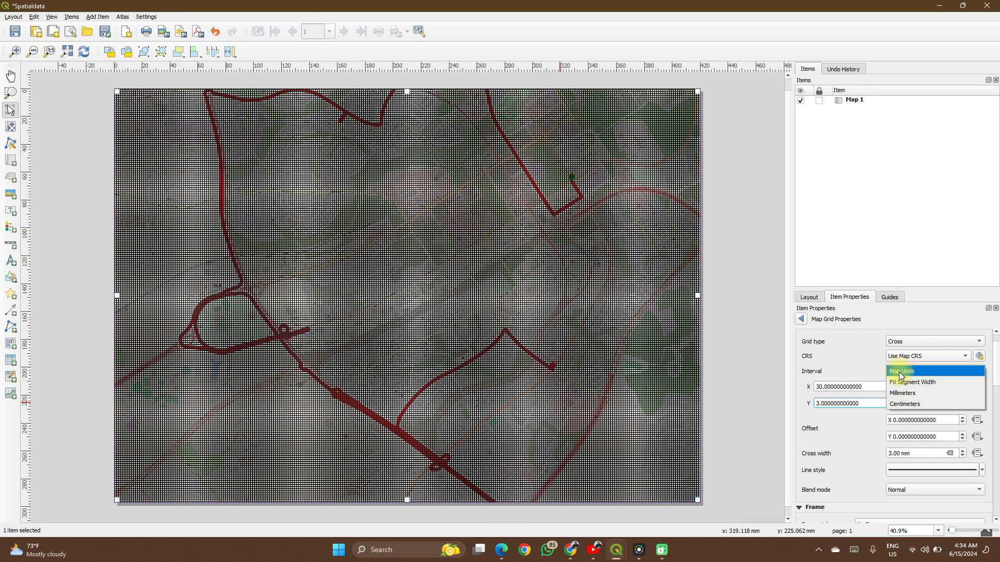
left_click(894, 371)
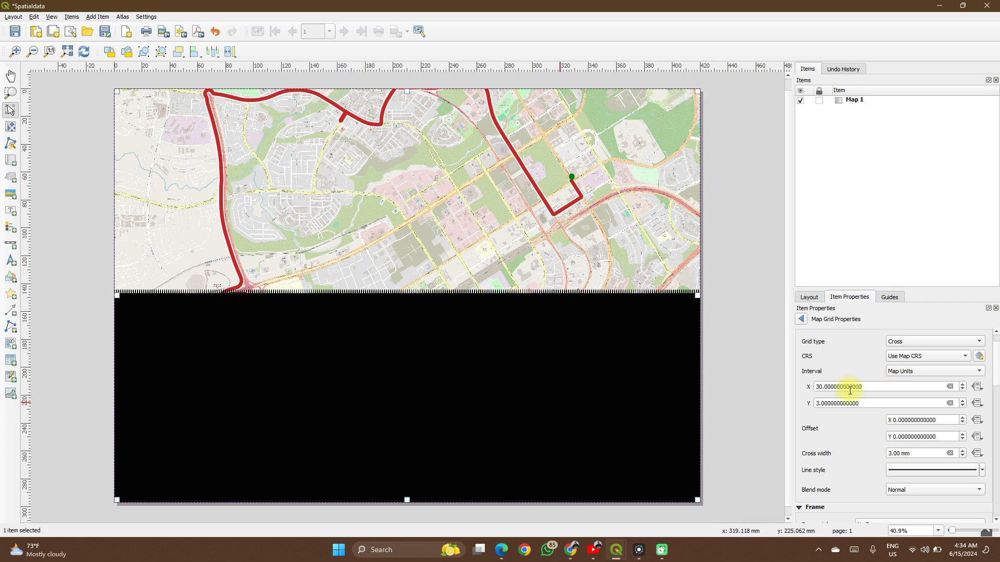
- Set the cross grid's interval to 3000 map units in both Y and X
left_click(819, 404)
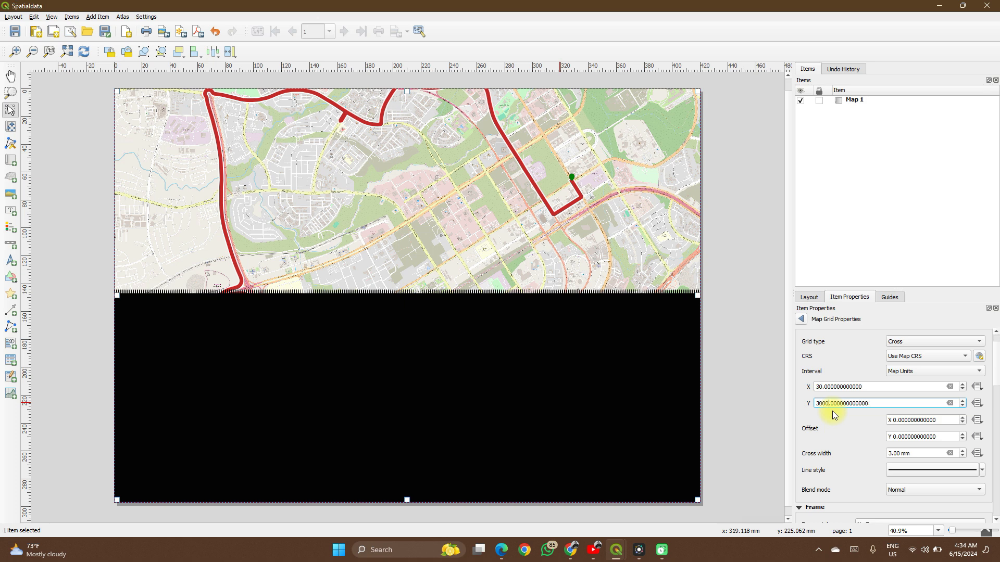
left_click(811, 411)
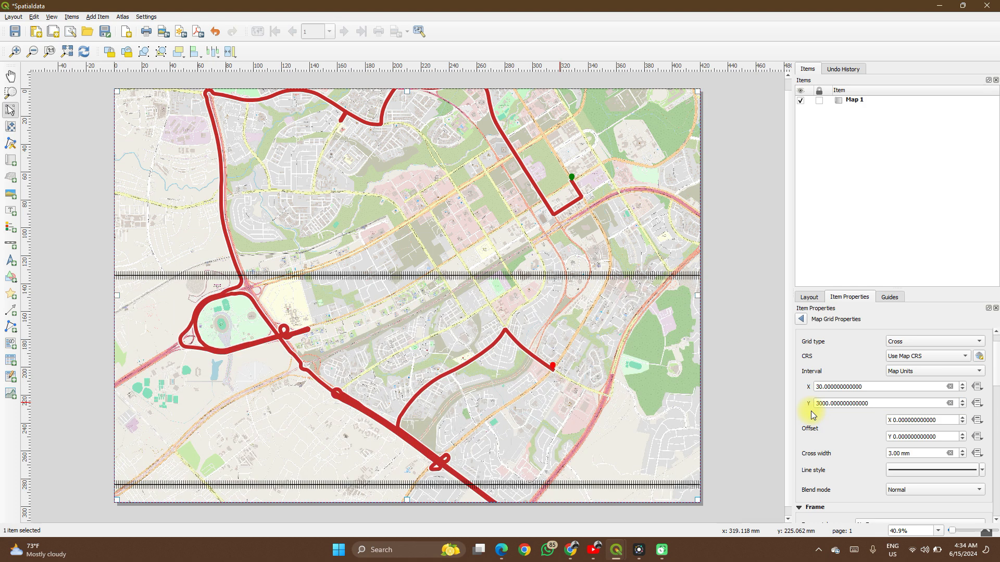
left_click(819, 388)
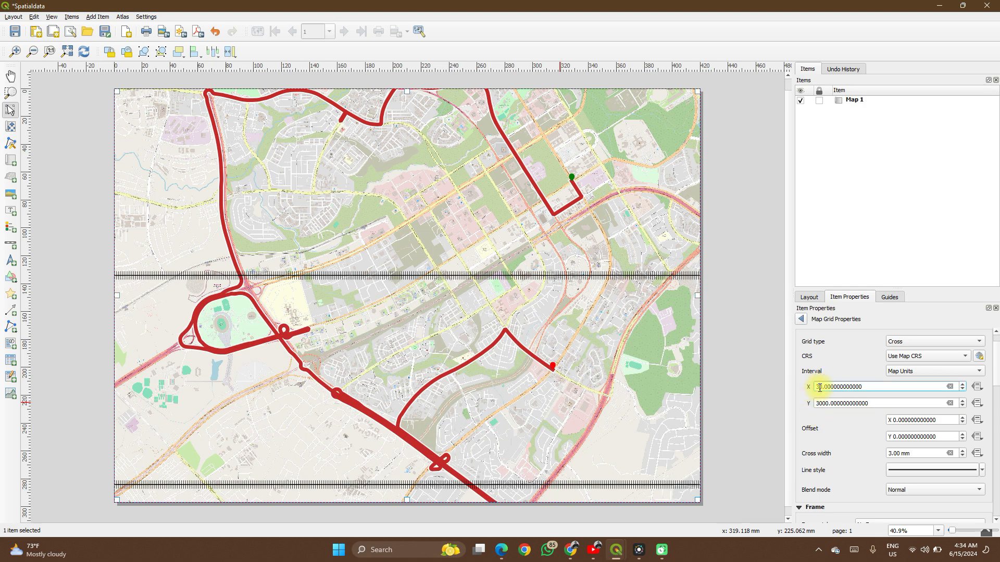
type("00")
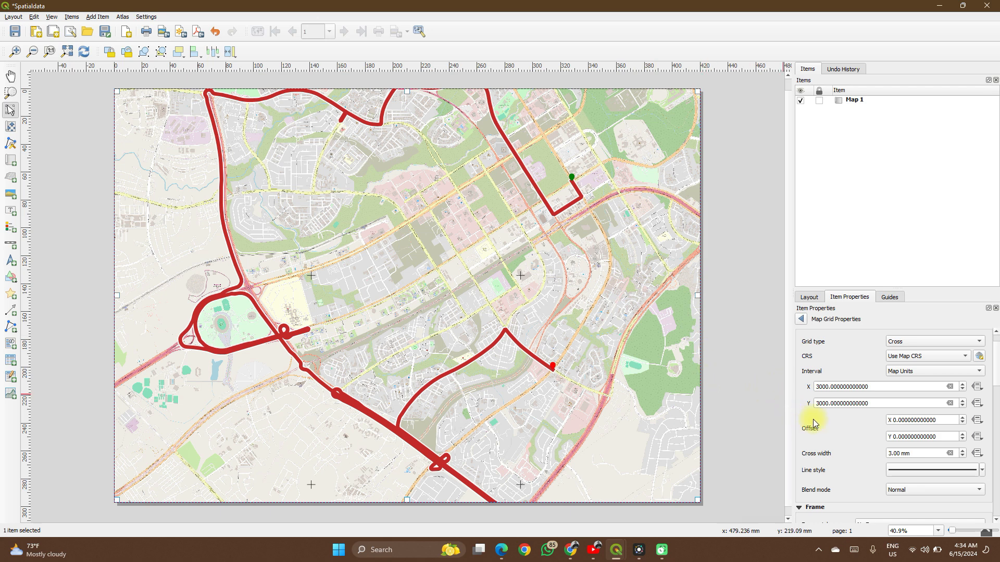
- Set the grid's frame style to Zebra (Nautical)
scroll(796, 423, "down", 1)
scroll(795, 423, "down", 5)
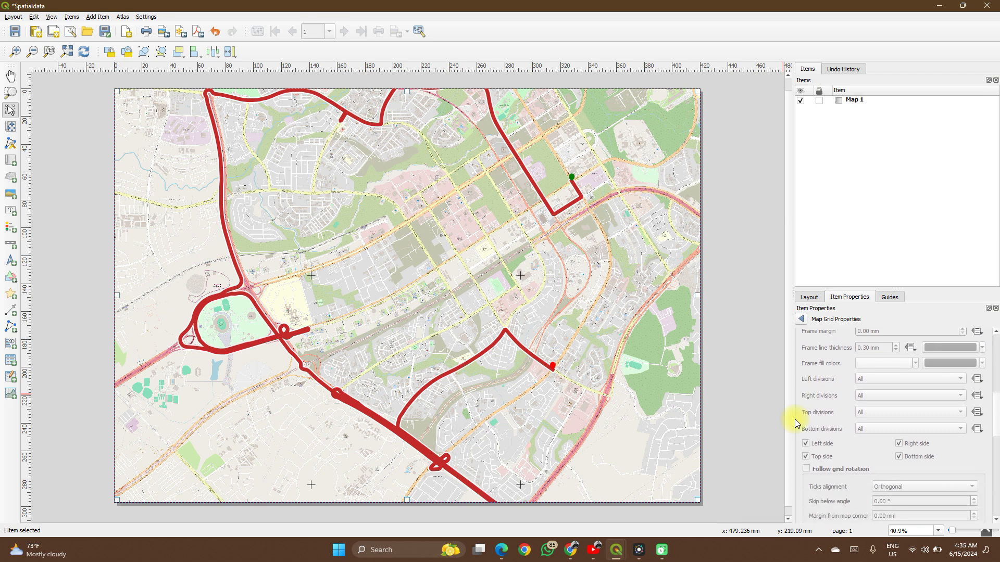
scroll(795, 420, "up", 3)
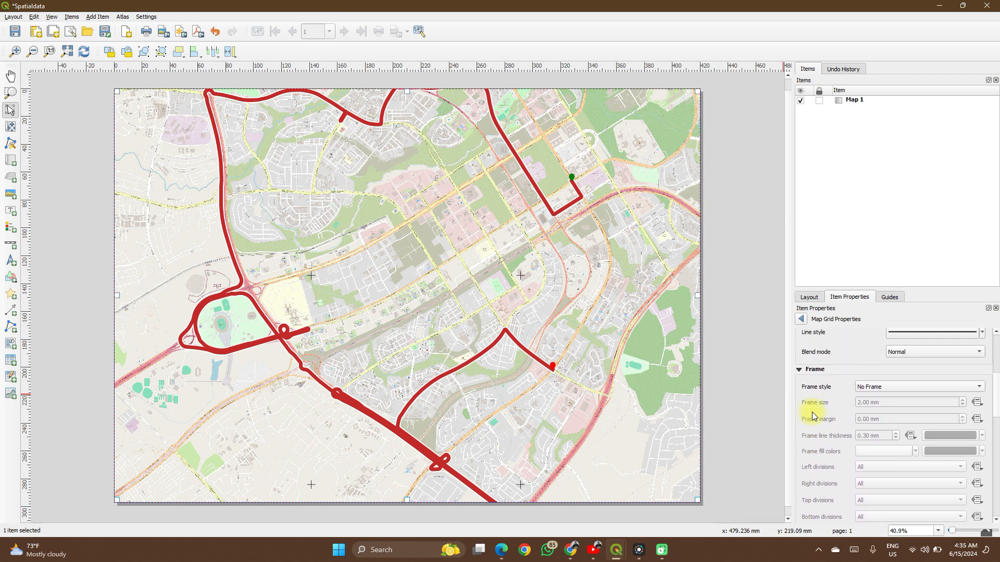
left_click(877, 387)
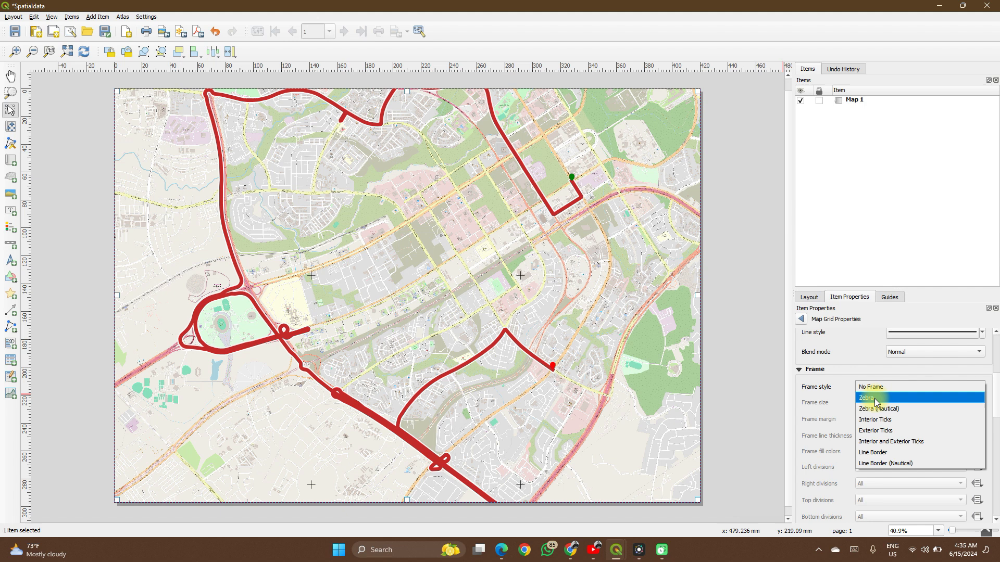
left_click(874, 409)
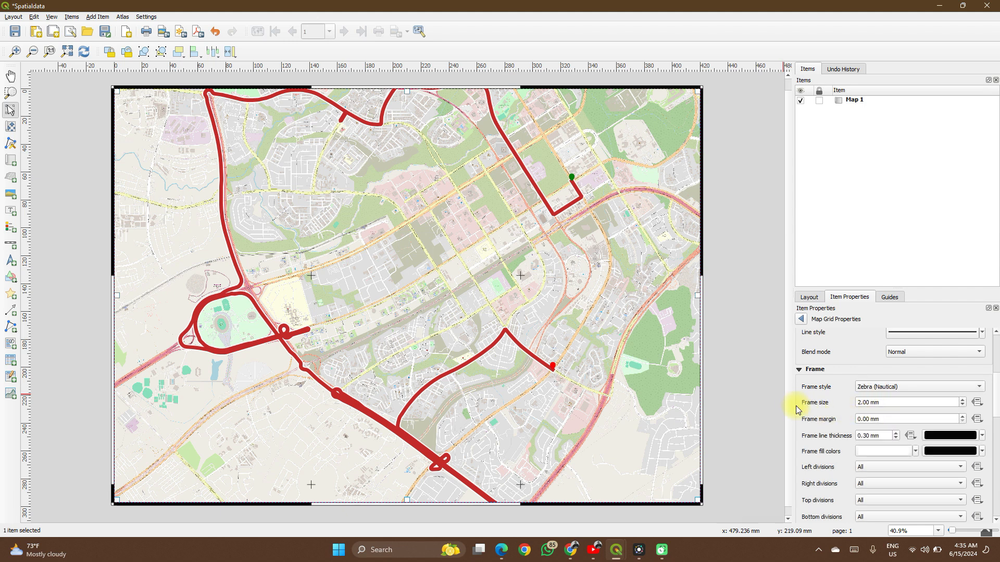
- Turn on Draw Coordinates for the map grid
scroll(796, 405, "down", 3)
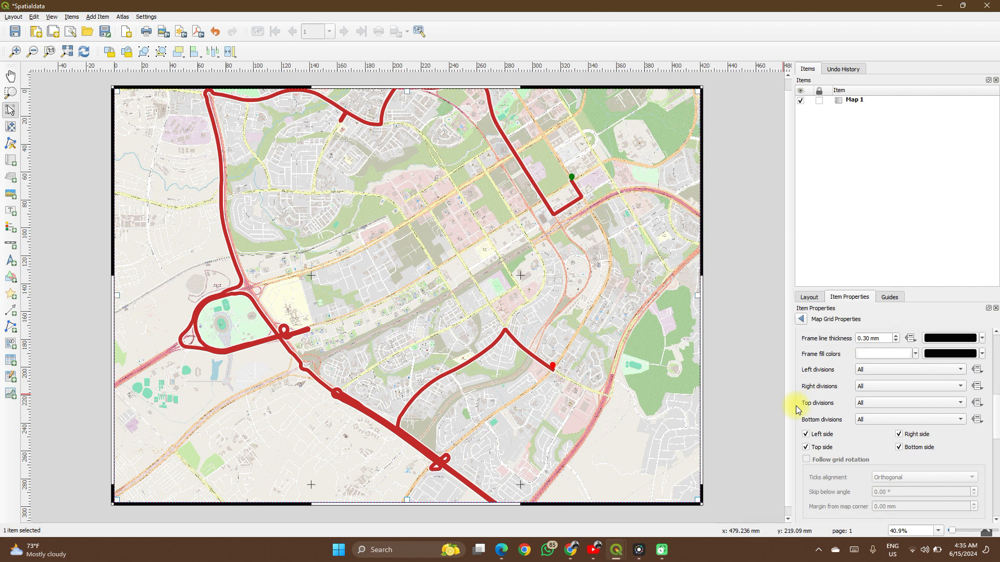
scroll(795, 405, "down", 3)
scroll(795, 406, "down", 5)
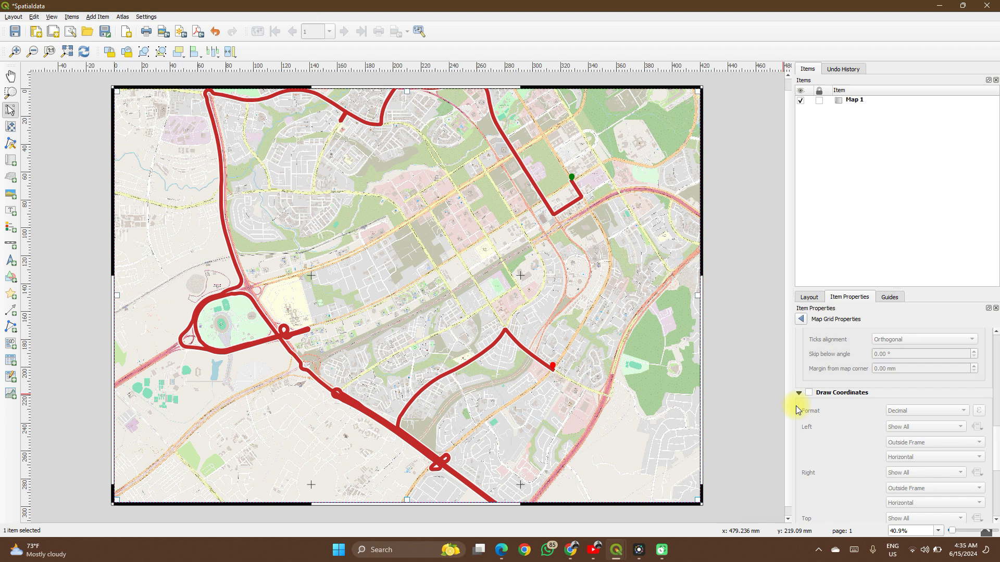
scroll(796, 406, "up", 1)
left_click(809, 351)
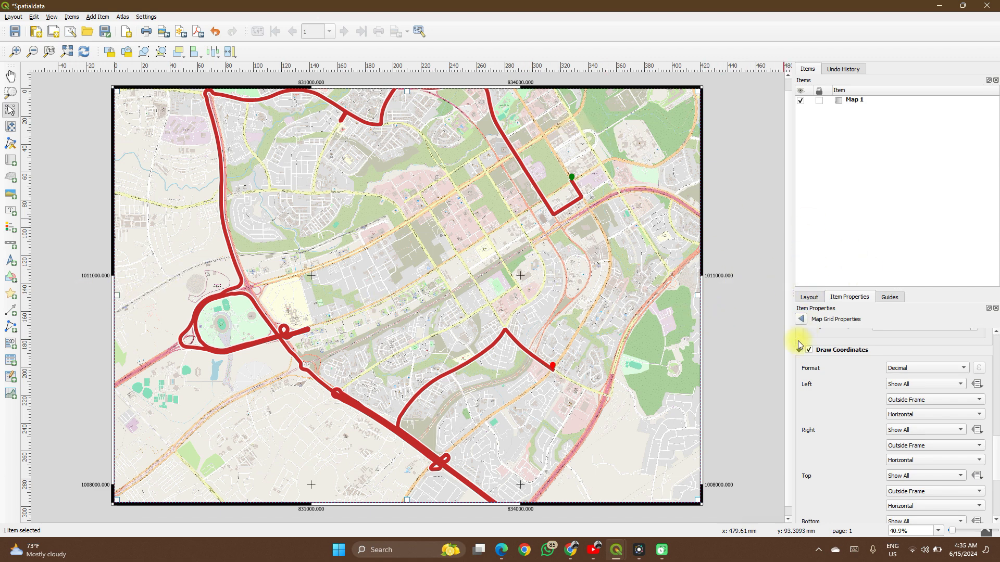
- Choose Decimal as the format of the grid coordinates
scroll(799, 345, "up", 5)
scroll(798, 346, "down", 3)
scroll(798, 341, "down", 3)
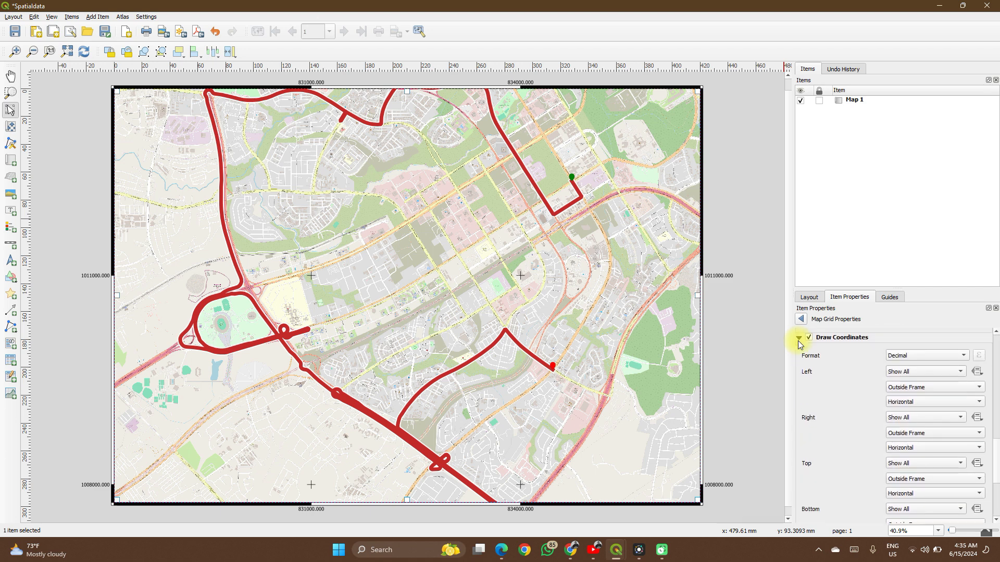
left_click(915, 357)
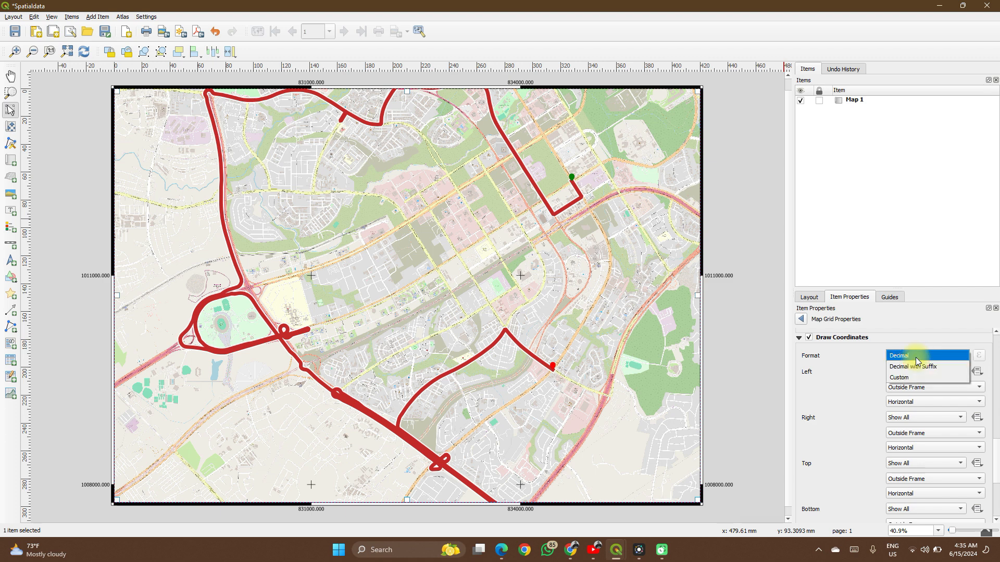
left_click(916, 358)
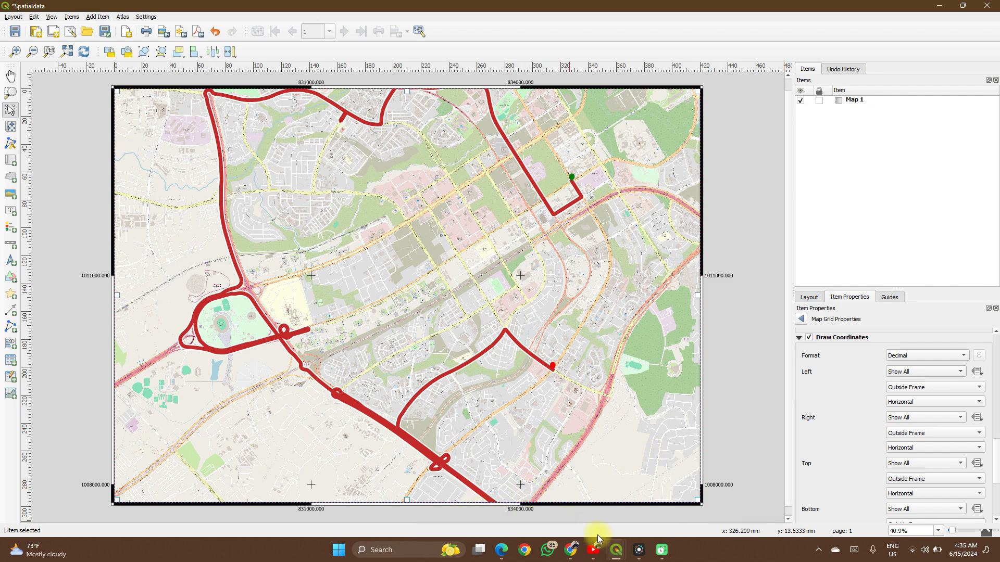
- Switch to the main QGIS window, check the project's coordinate reference system, and return to the Spatialdata layout
mouse_move(616, 554)
left_click(554, 501)
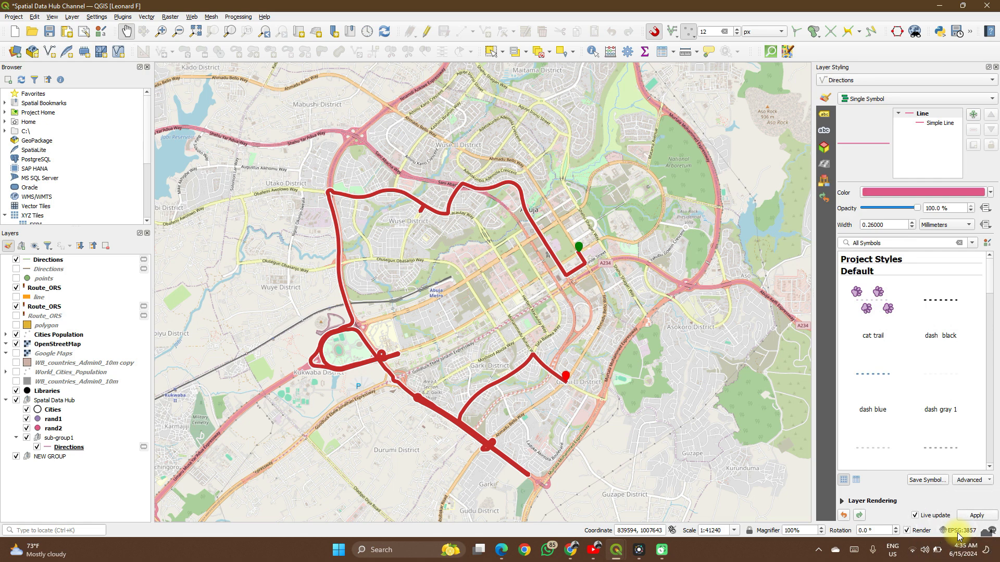
mouse_move(617, 550)
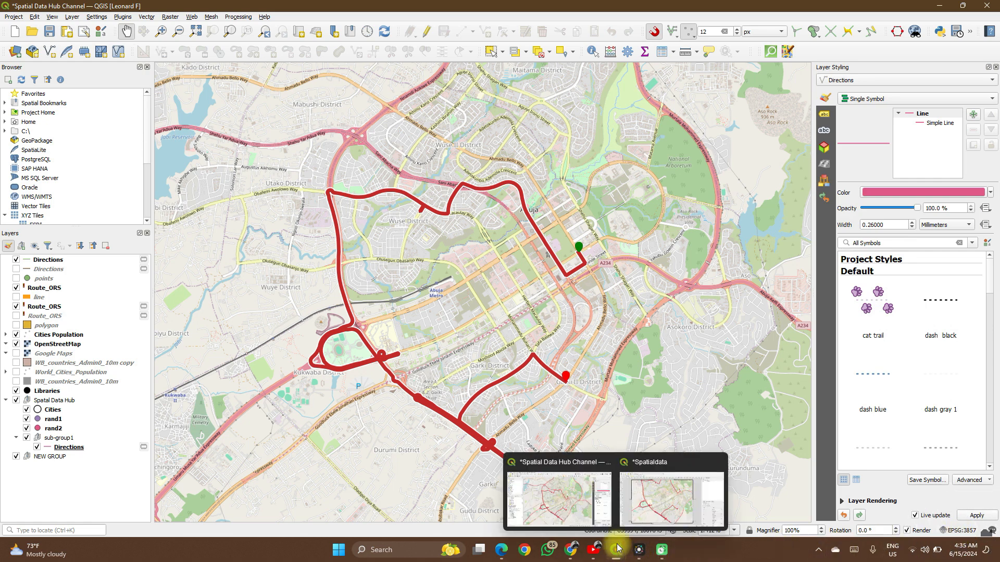
left_click(629, 508)
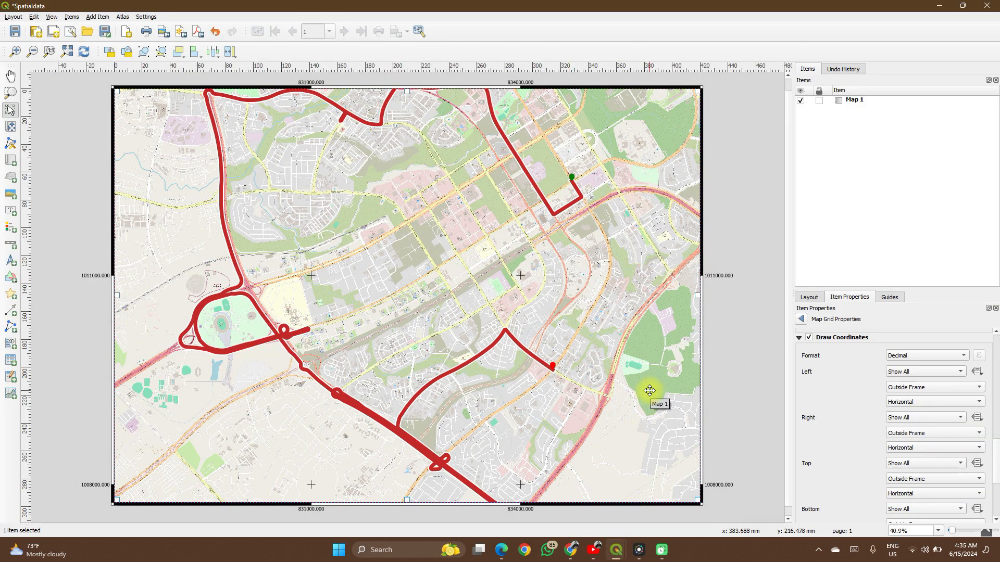
- Disable the grid coordinates on the map's left side and set those on its right side to Vertical Ascending
left_click(903, 377)
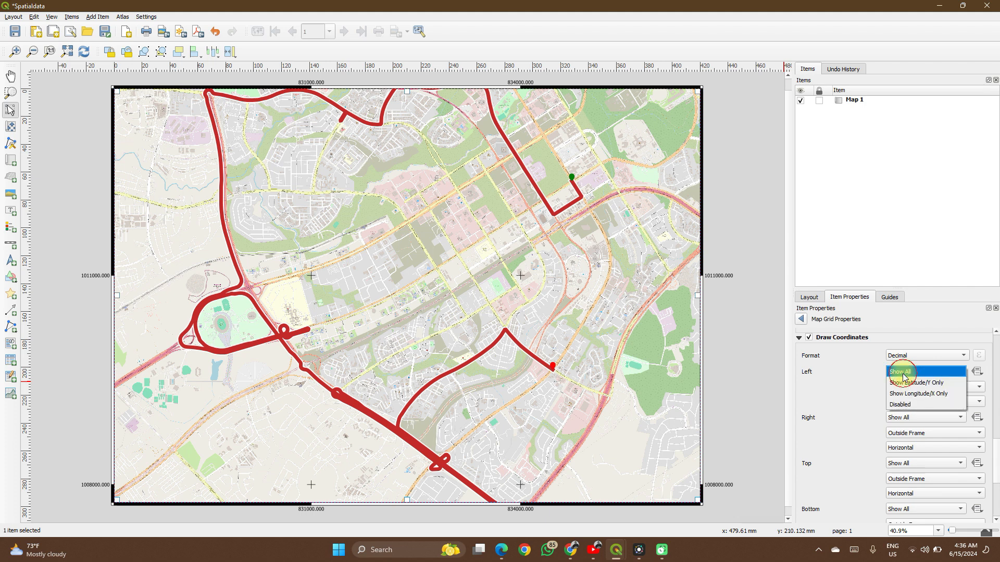
left_click(909, 405)
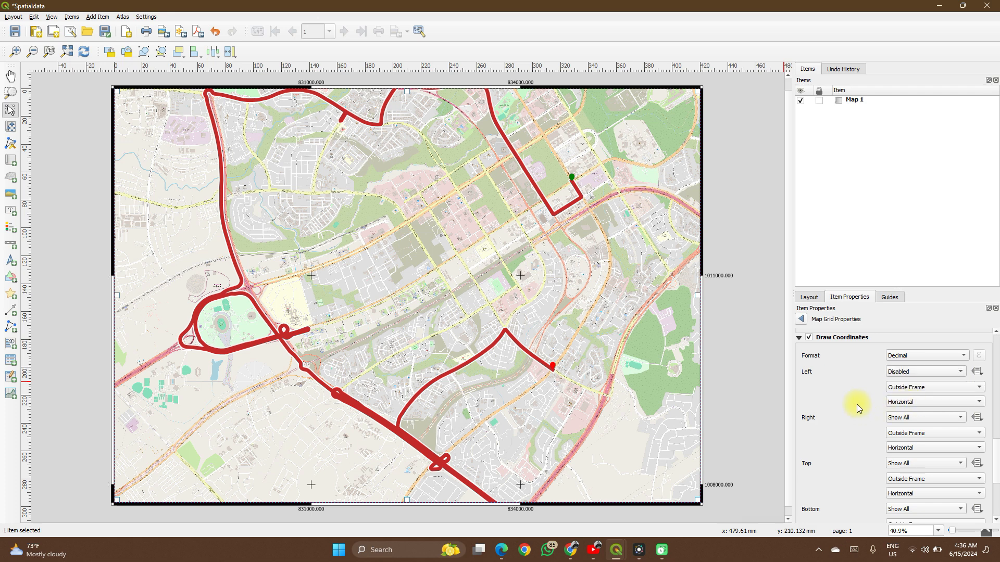
scroll(854, 404, "down", 5)
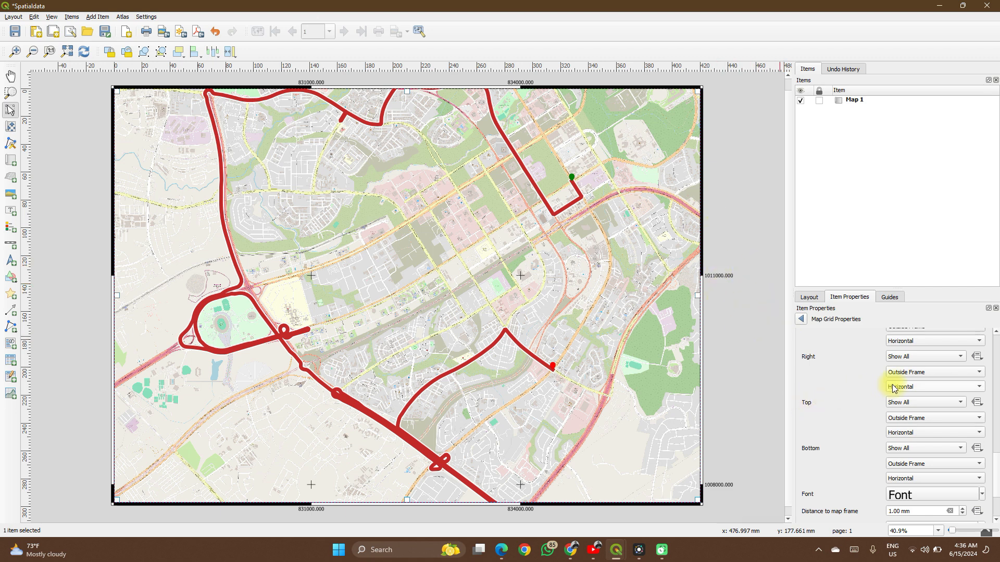
left_click(917, 388)
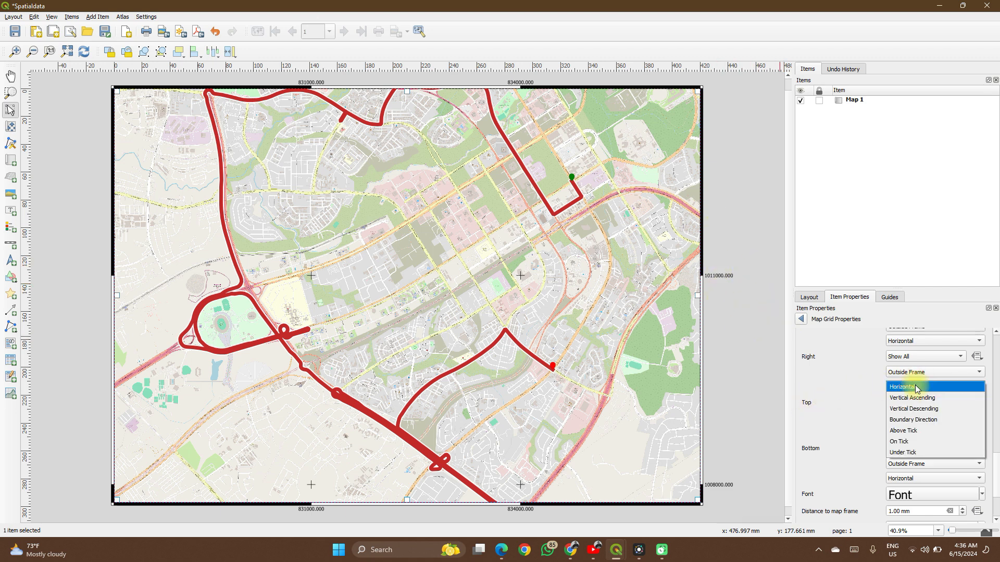
left_click(917, 398)
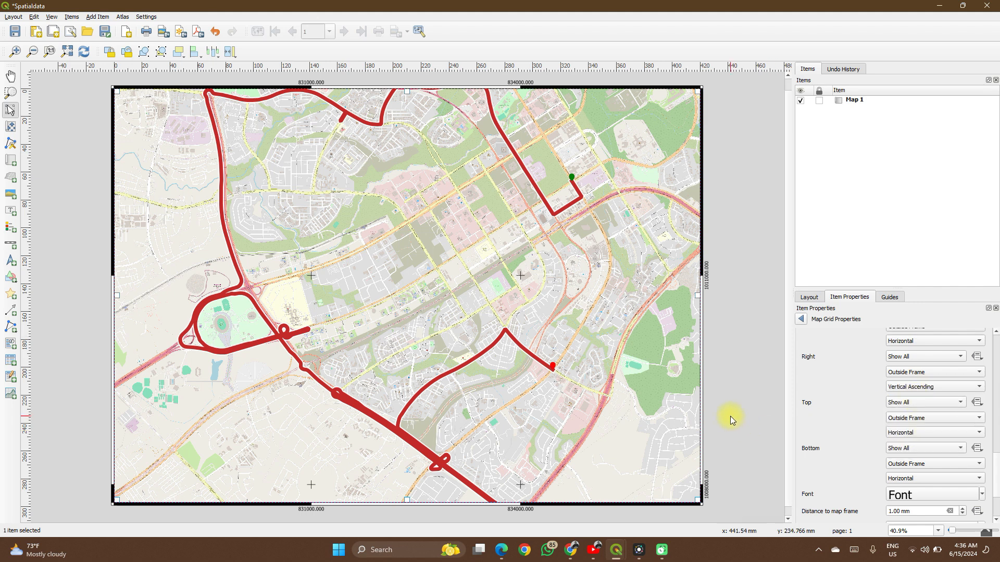
- Leave the grid properties and add a label box in the upper-right area of the map
left_click(802, 320)
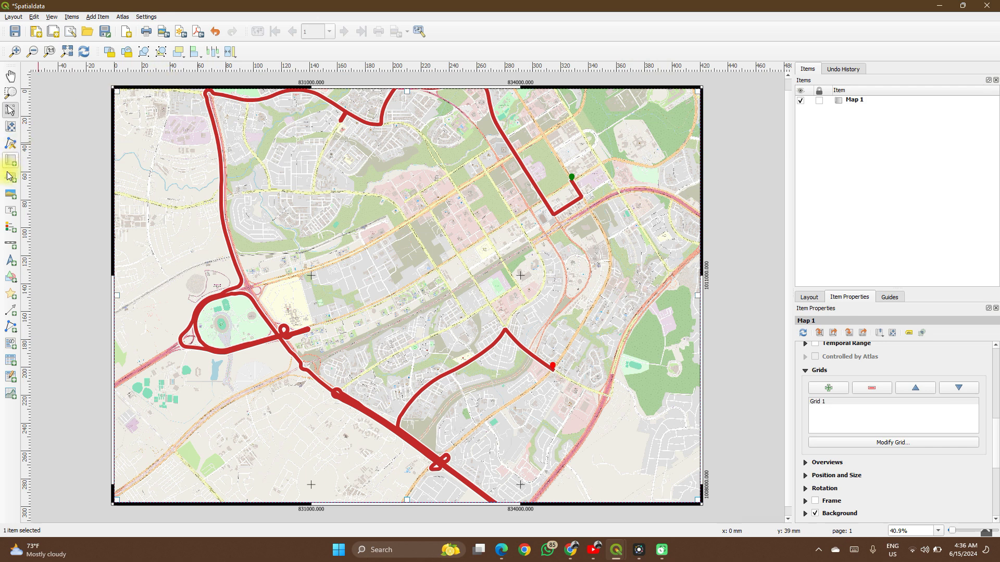
left_click(9, 212)
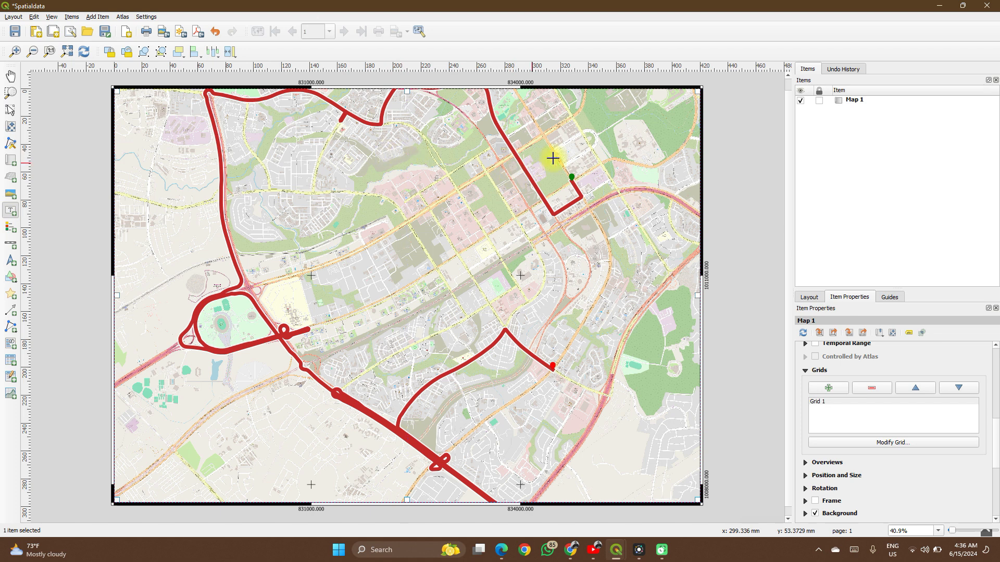
left_click_drag(561, 113, 655, 157)
left_click_drag(674, 157, 684, 161)
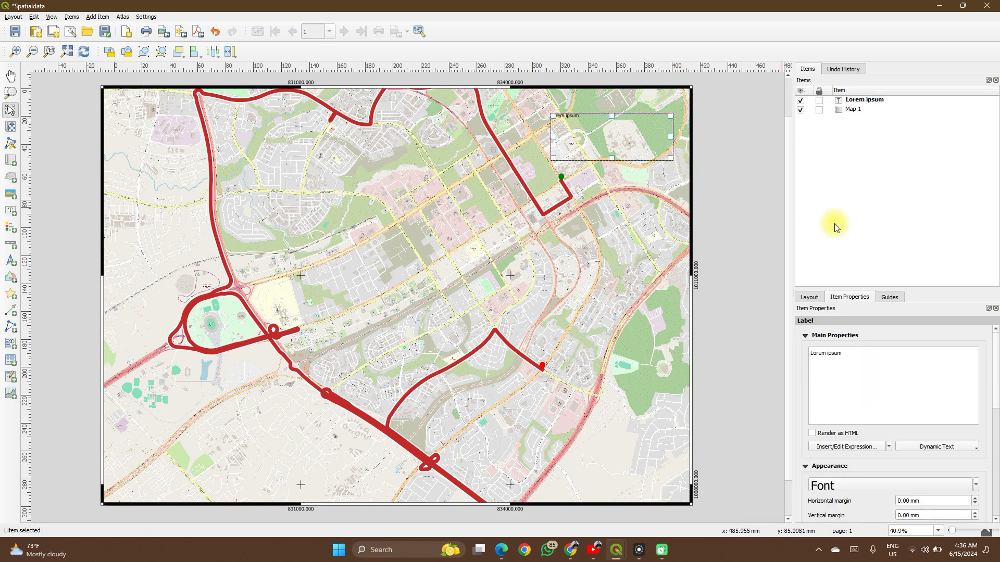
- Replace the placeholder text of the new label with MAP ROUTE
left_click(894, 361)
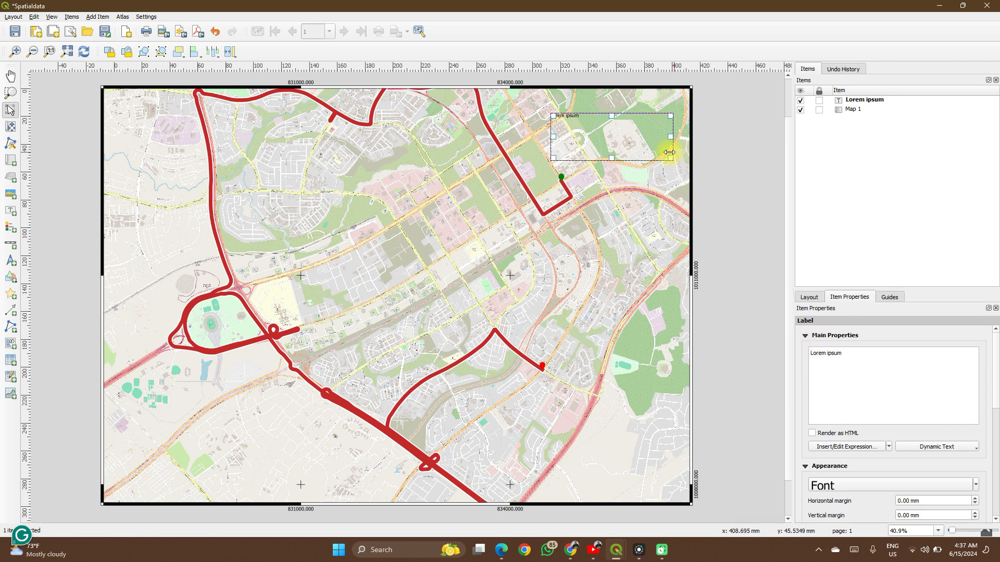
left_click(712, 186)
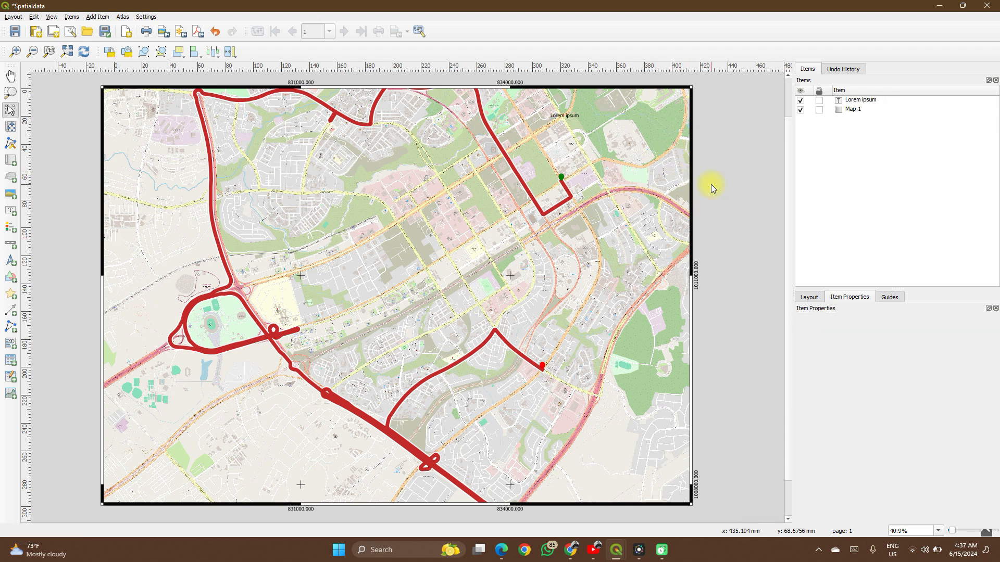
left_click(608, 130)
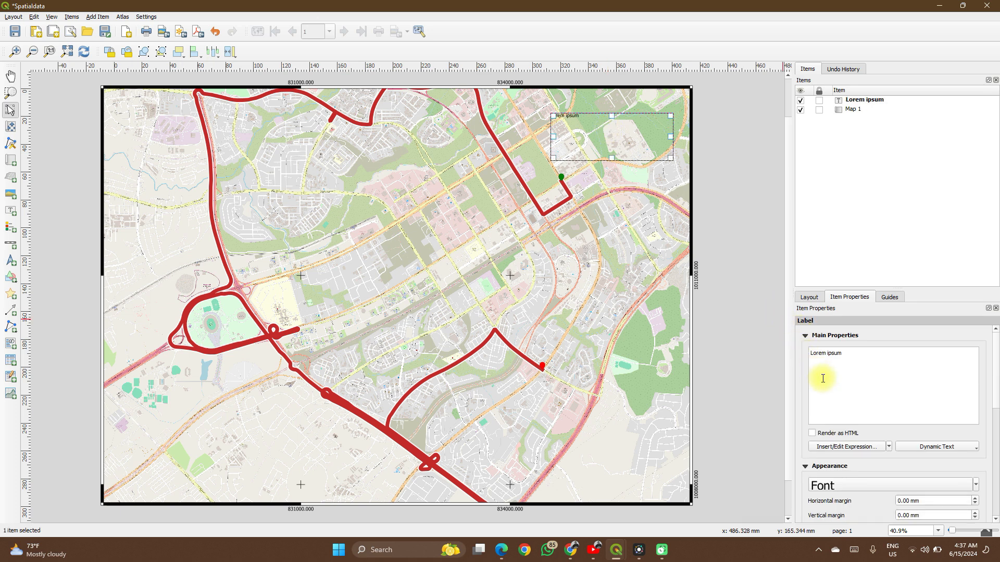
left_click(857, 385)
key("ctrl+BackSpace")
key("ctrl+BackSpace")
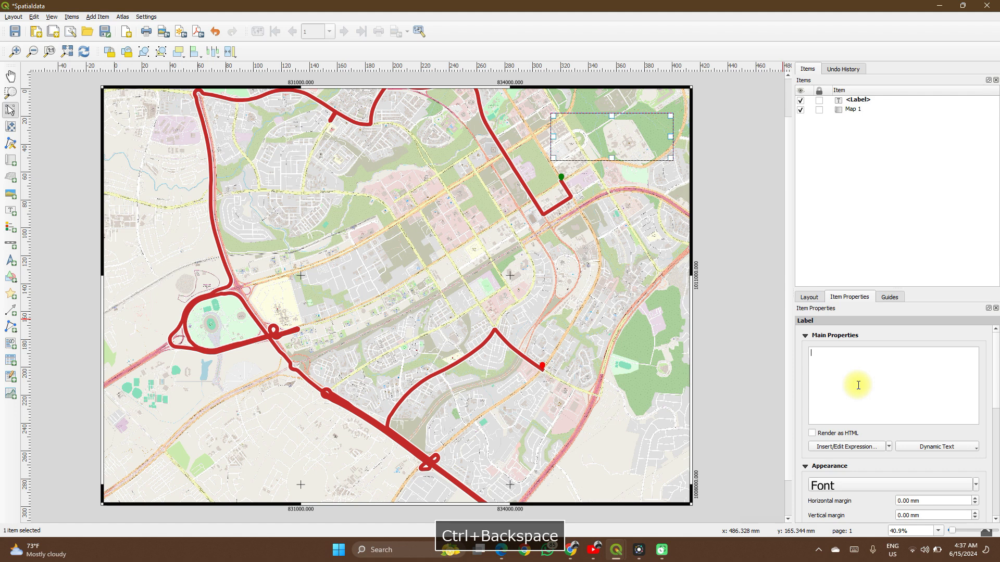
type("MAP ROUTE")
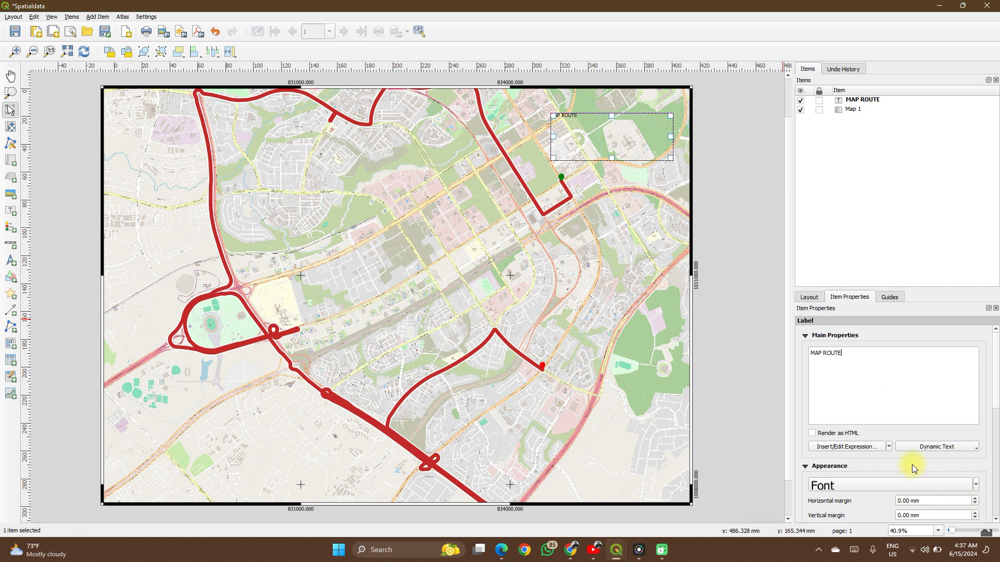
- Change the font color of the MAP ROUTE label to red
scroll(995, 450, "down", 5)
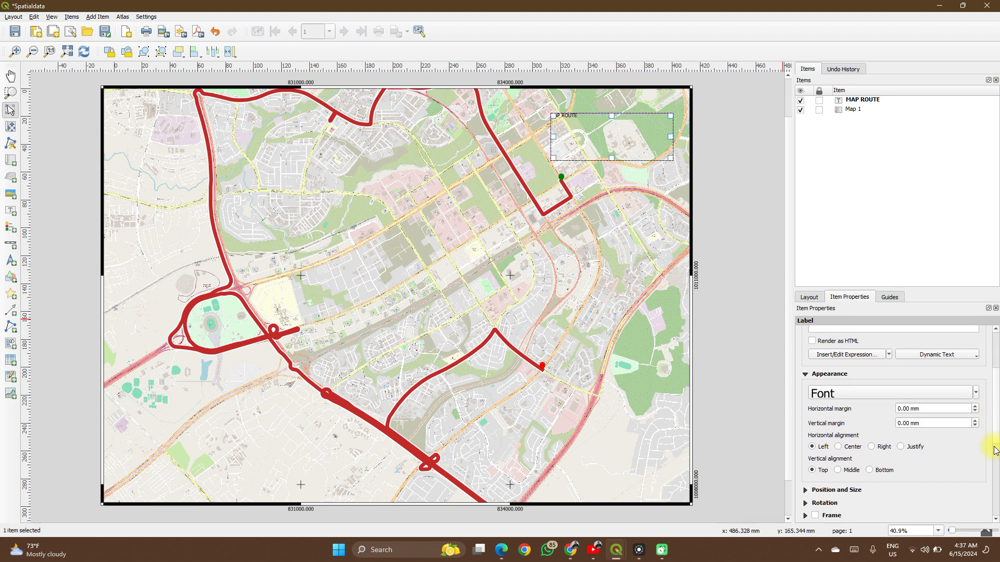
left_click(976, 393)
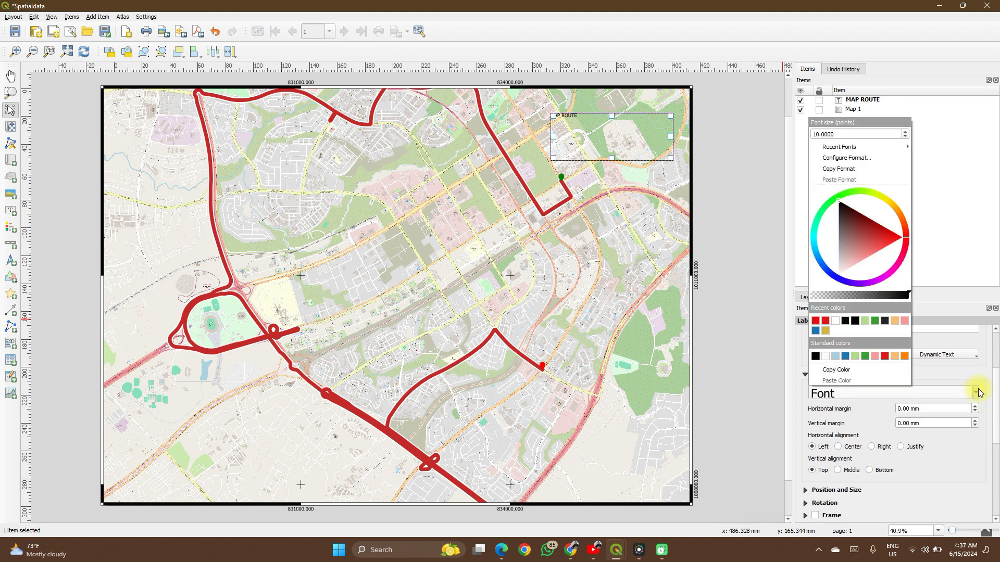
left_click(881, 359)
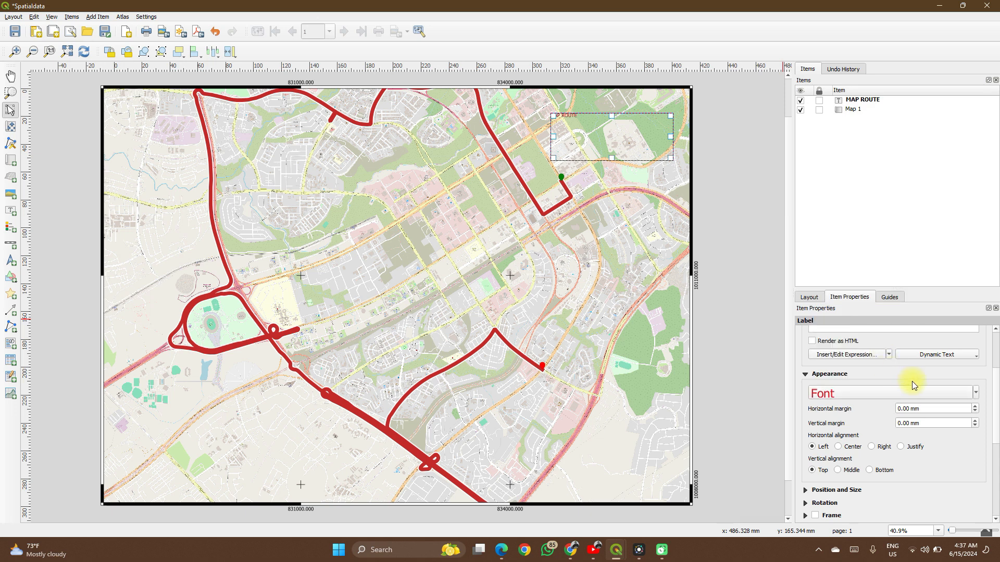
- Increase the font size of the MAP ROUTE label to 44 points
left_click(966, 395)
left_click(897, 390)
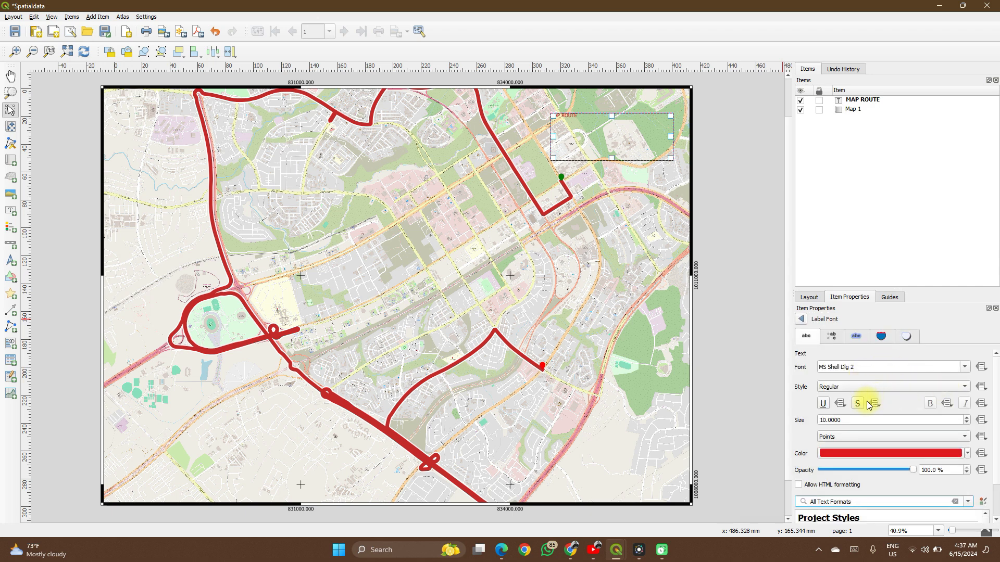
left_click(930, 405)
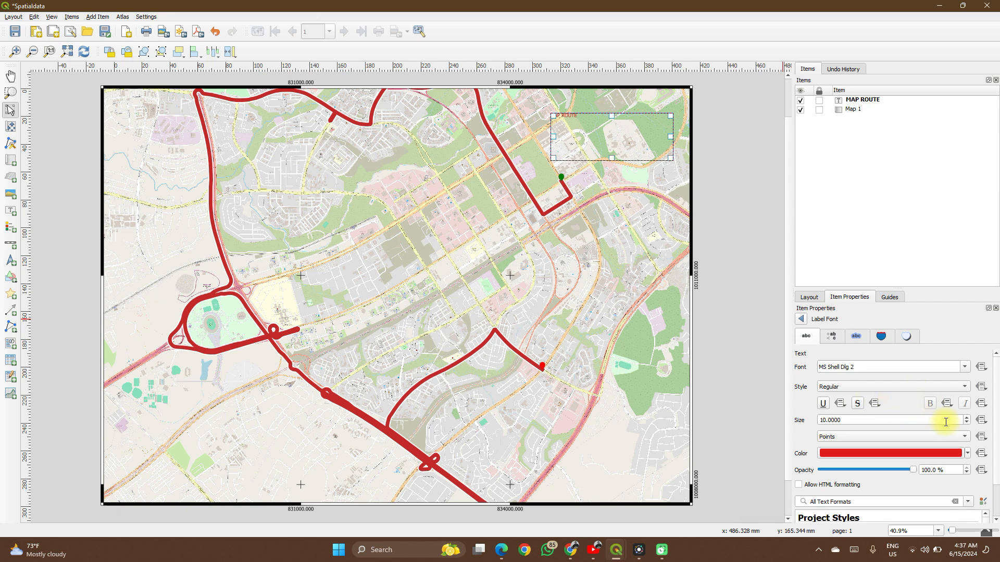
left_click(967, 416)
left_click(967, 417)
left_click(967, 417)
left_click(967, 416)
left_click(966, 417)
left_click(966, 416)
left_click(966, 416)
left_click(967, 416)
left_click(967, 416)
left_click(967, 416)
left_click(967, 417)
left_click(967, 417)
left_click(967, 417)
left_click(967, 416)
left_click(966, 417)
left_click(966, 417)
left_click(967, 417)
left_click(967, 417)
left_click(966, 416)
left_click(966, 416)
left_click(967, 417)
left_click(967, 417)
left_click(967, 417)
left_click(966, 416)
left_click(966, 417)
left_click(966, 417)
left_click(966, 416)
left_click(966, 416)
left_click(967, 416)
left_click(966, 417)
left_click(967, 416)
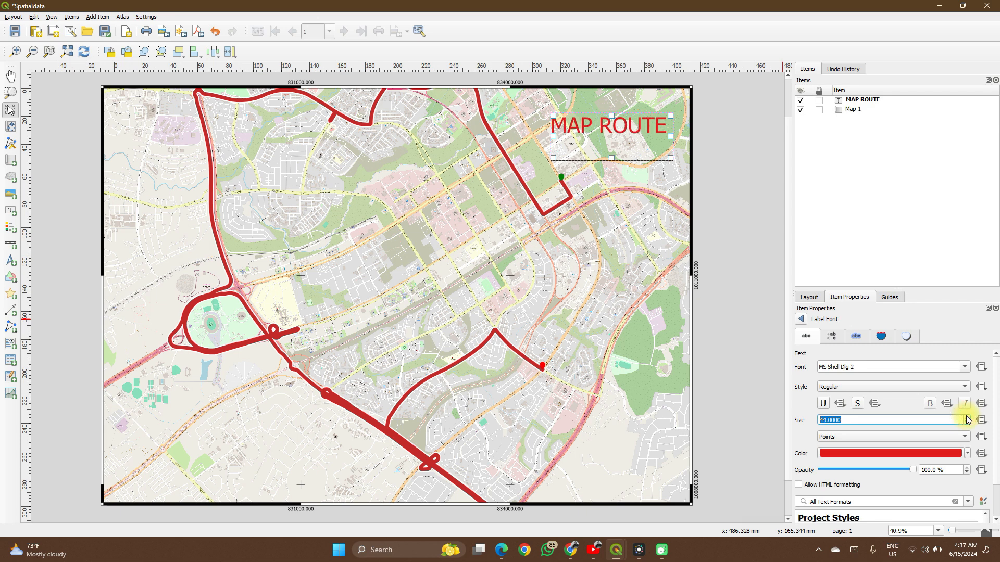
- Change the label's font to Mongolian Baiti and return to the main label properties
left_click(965, 369)
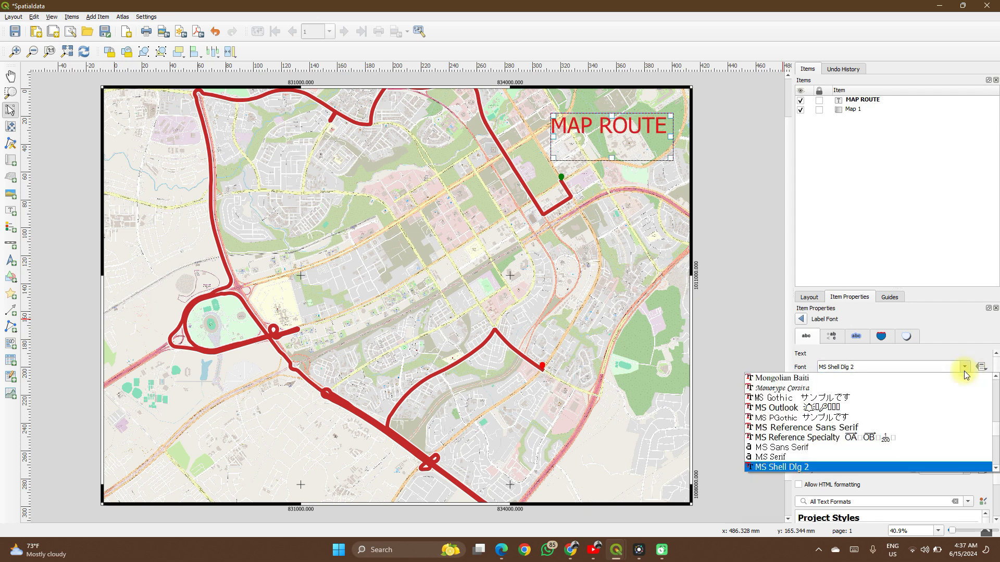
left_click(901, 377)
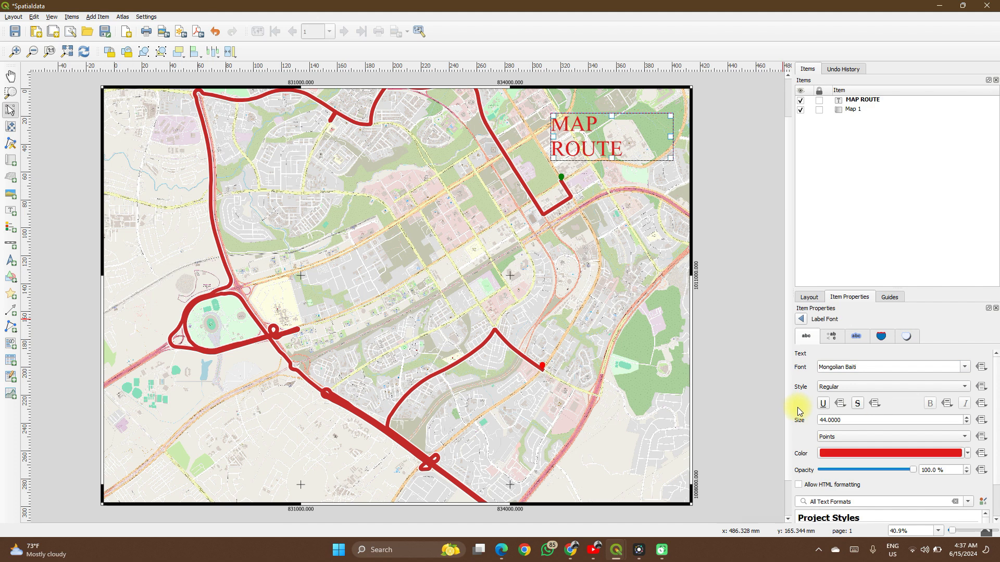
scroll(798, 409, "down", 1)
scroll(798, 409, "up", 1)
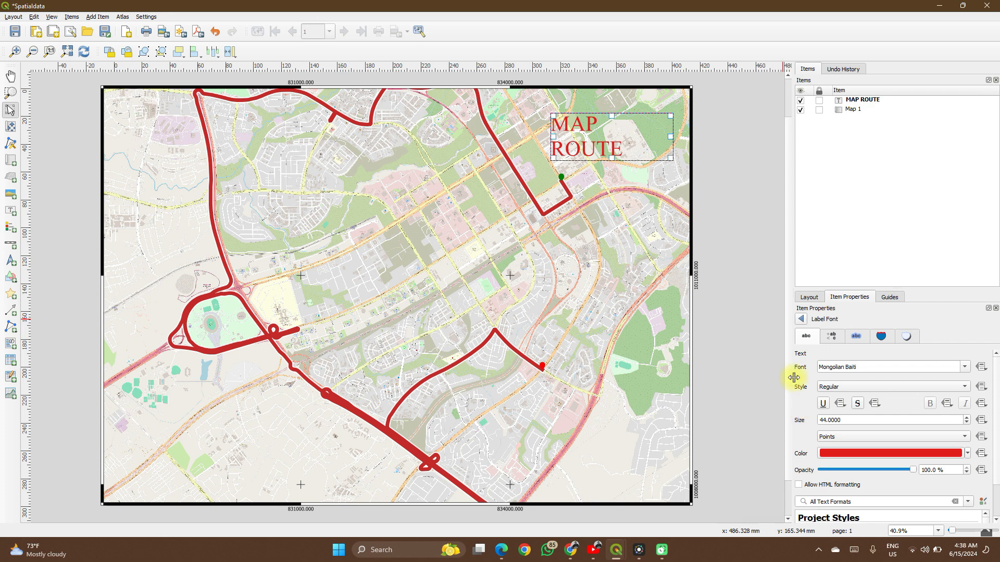
left_click(801, 321)
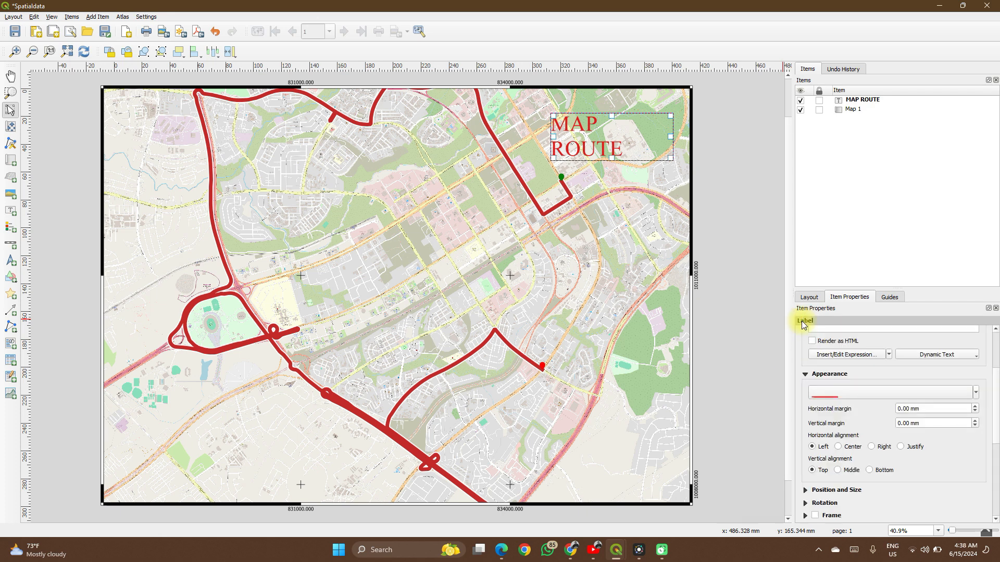
- Align the label text to Center horizontally and Middle vertically, and enable a frame around the label
left_click(839, 447)
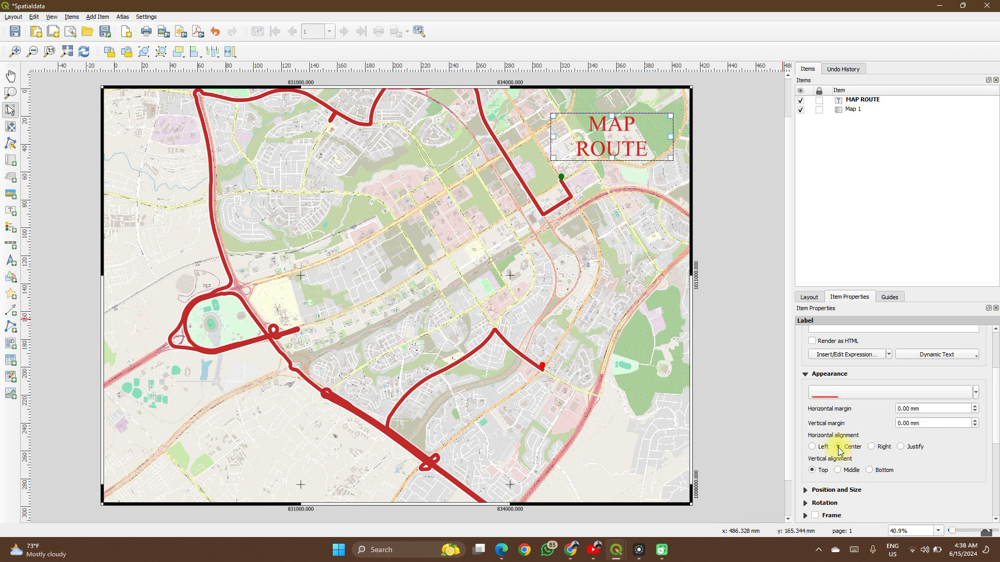
left_click(838, 471)
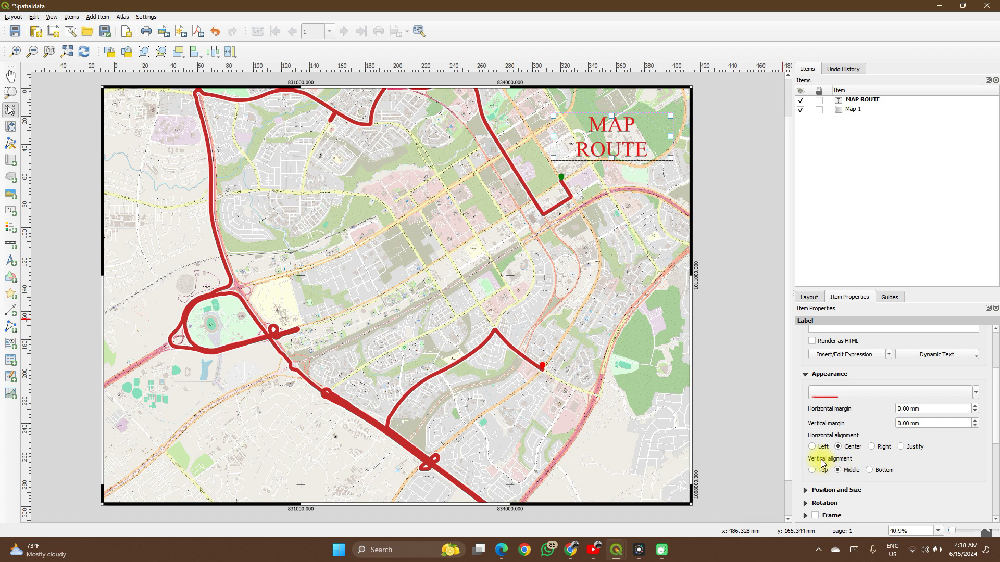
scroll(806, 439, "down", 3)
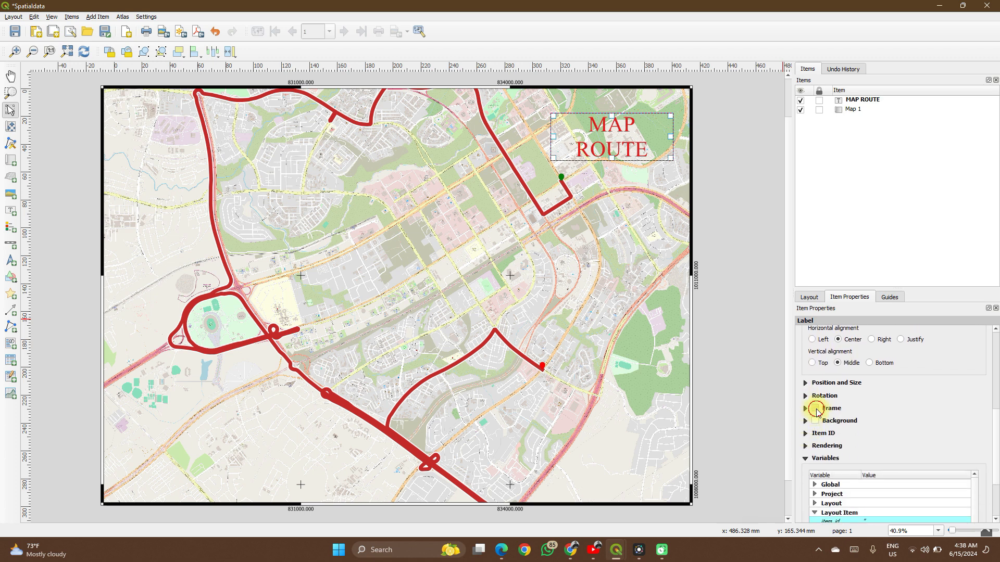
left_click(816, 409)
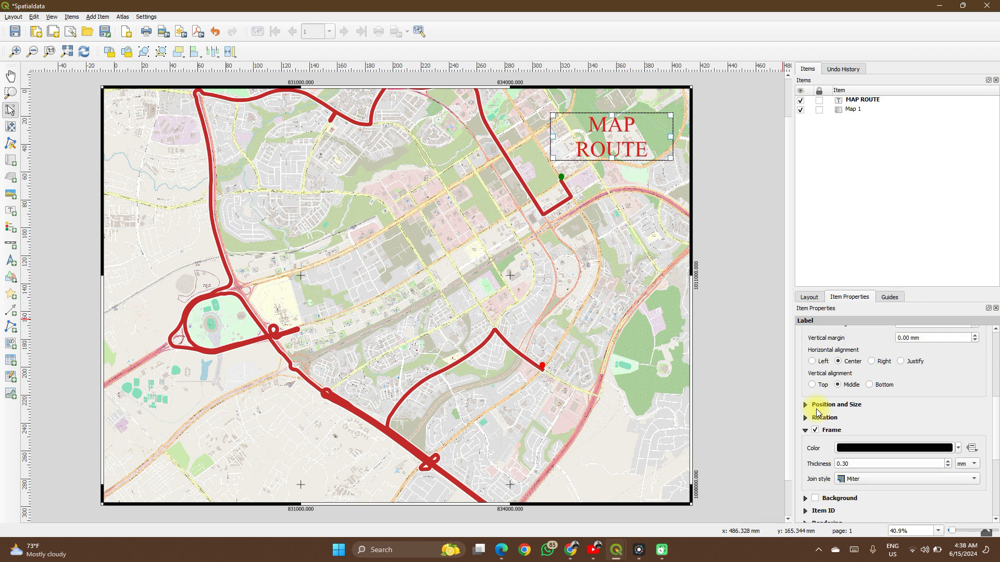
left_click(638, 340)
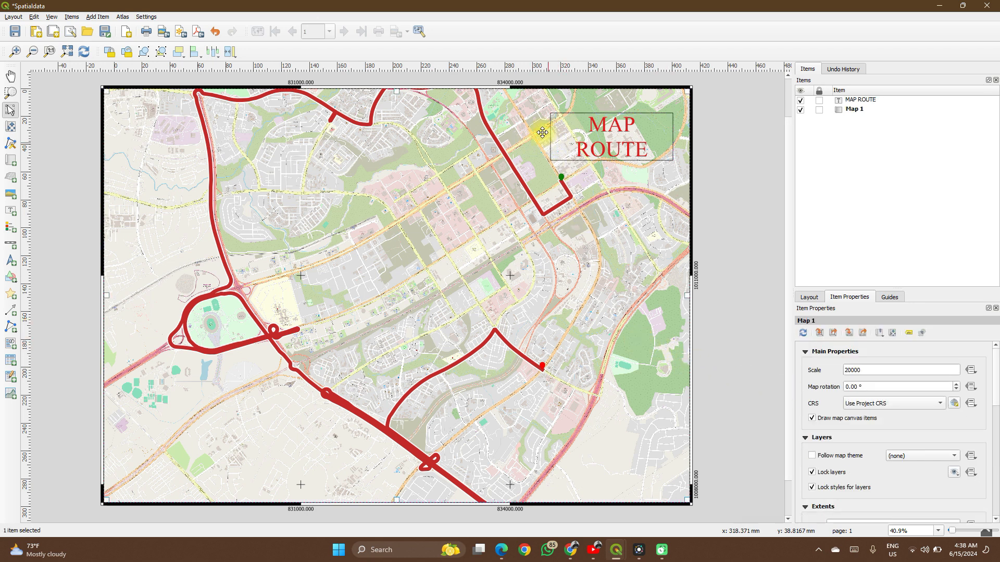
- Reselect the MAP ROUTE label and enable its background
left_click(608, 129)
scroll(801, 401, "down", 10)
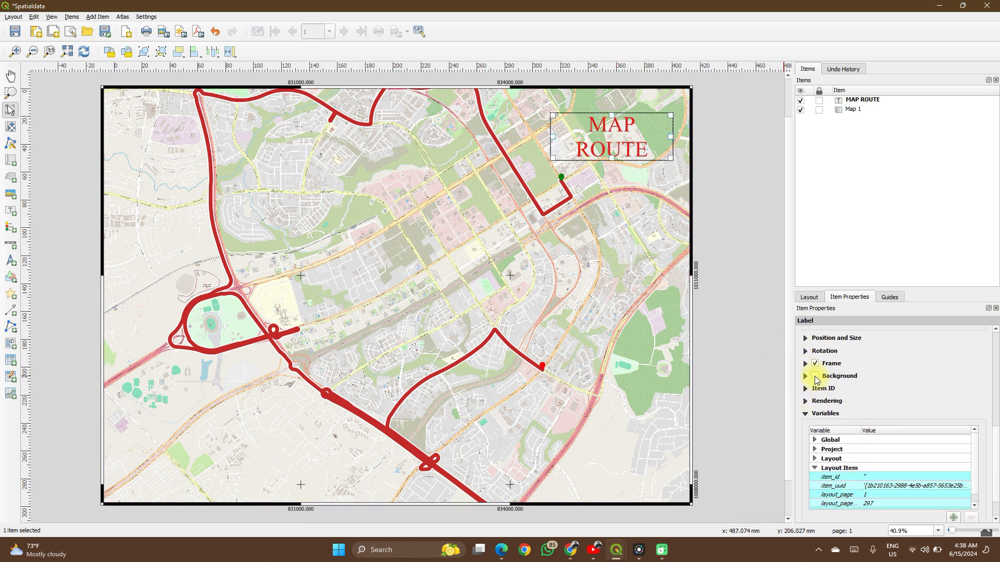
left_click(816, 376)
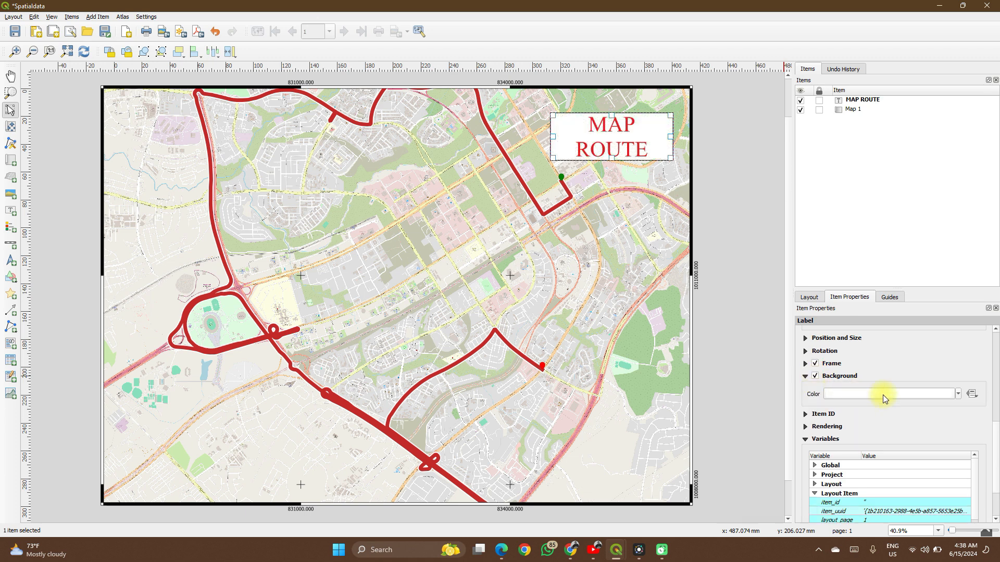
- Try light orange and light blue as the label's background color
left_click(958, 395)
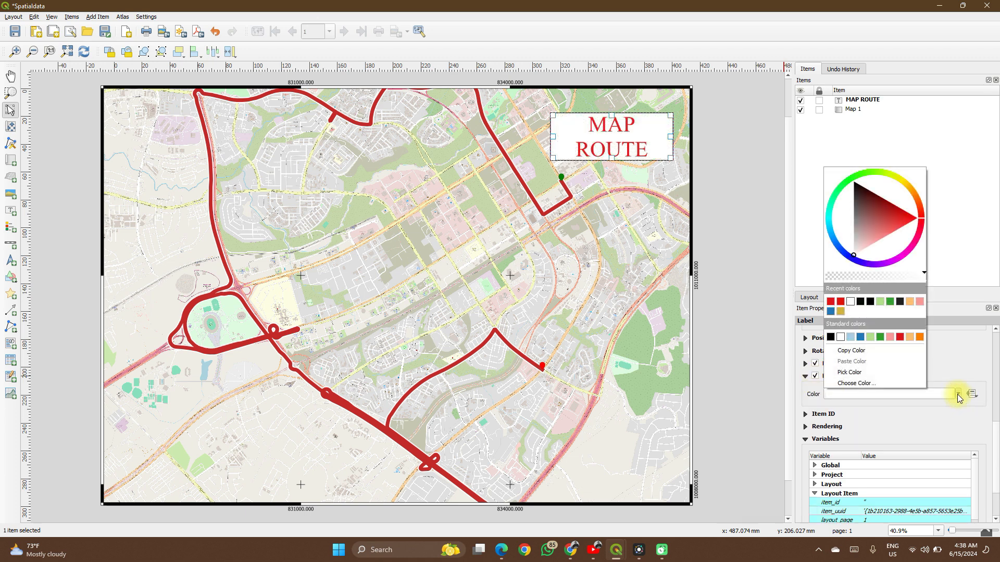
left_click(910, 337)
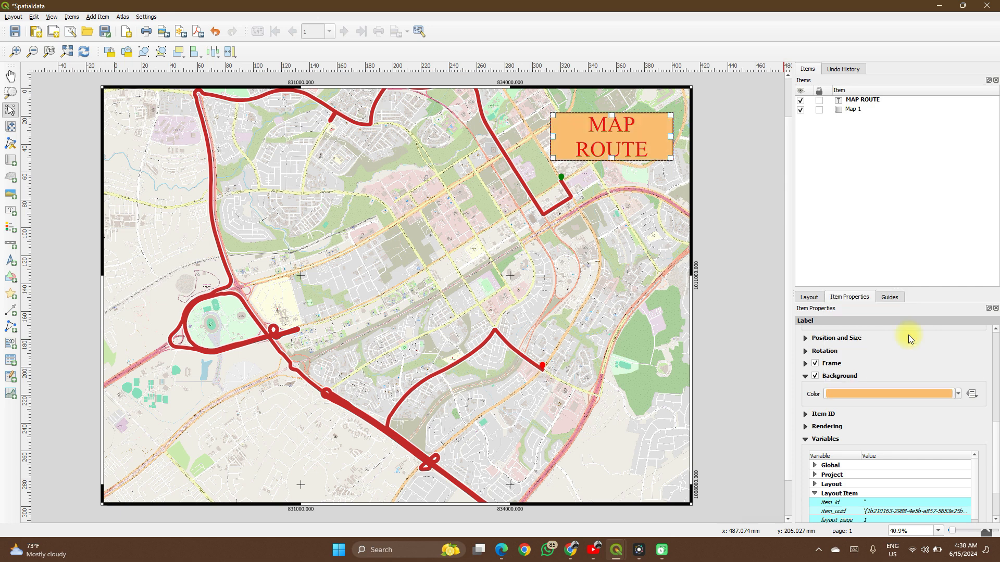
left_click(958, 394)
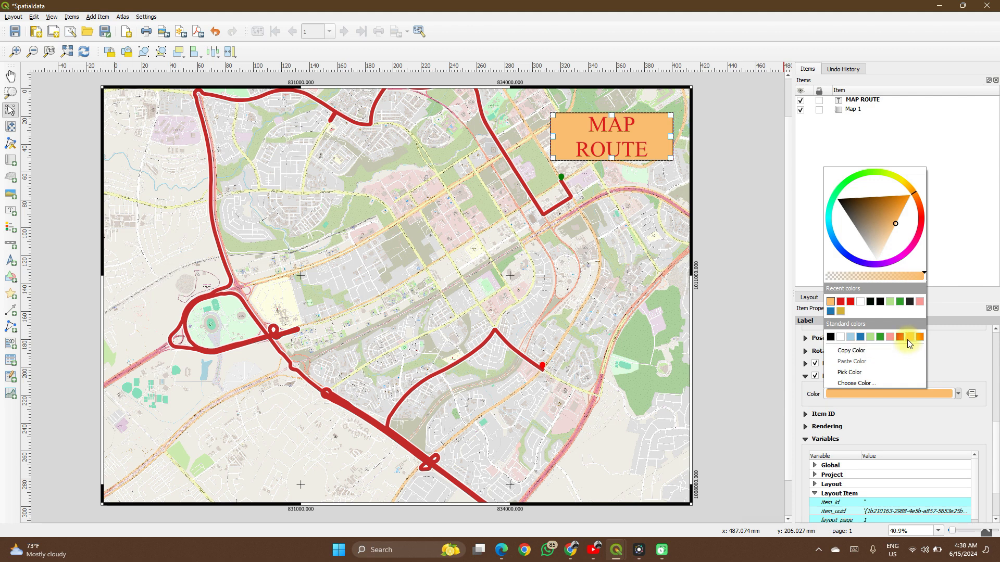
left_click(843, 338)
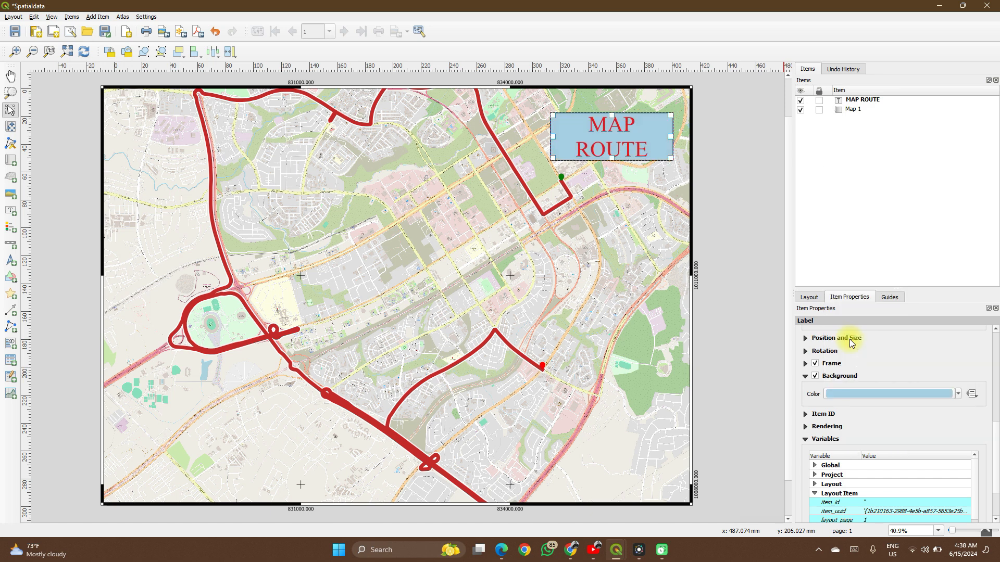
- Set the label's background to white, make it partly transparent by lowering the color's opacity, and deselect the label
left_click(958, 395)
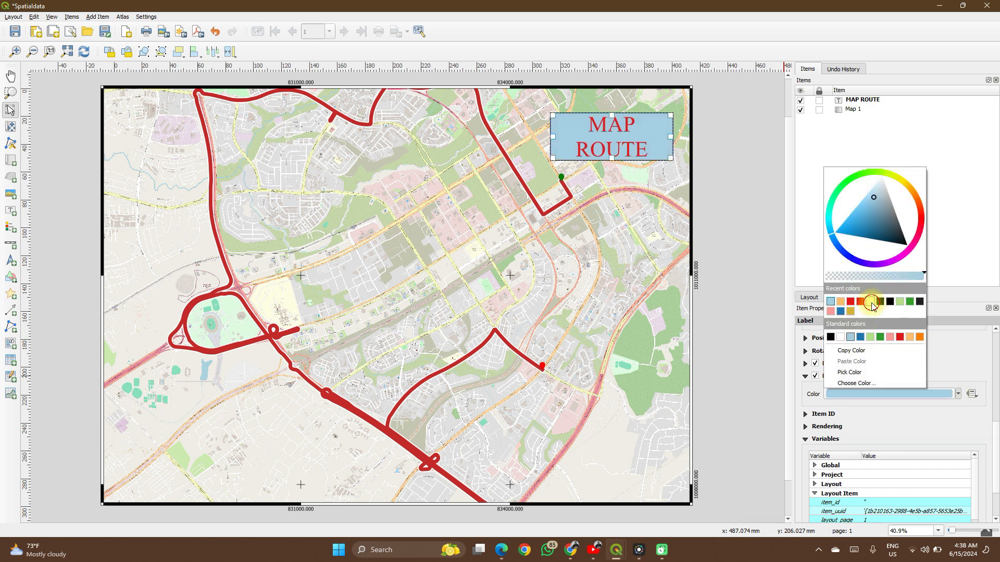
left_click(870, 302)
left_click(957, 394)
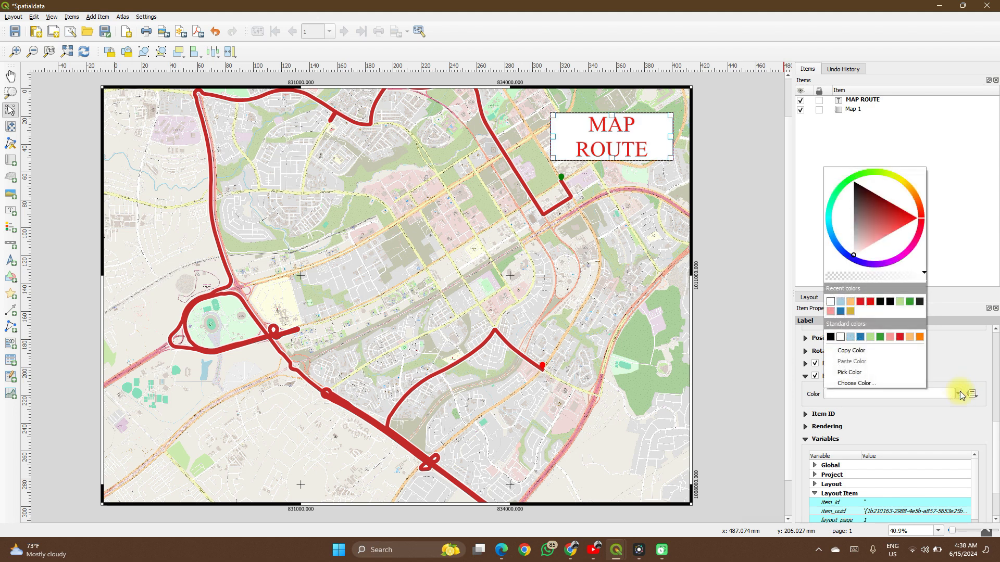
left_click(880, 279)
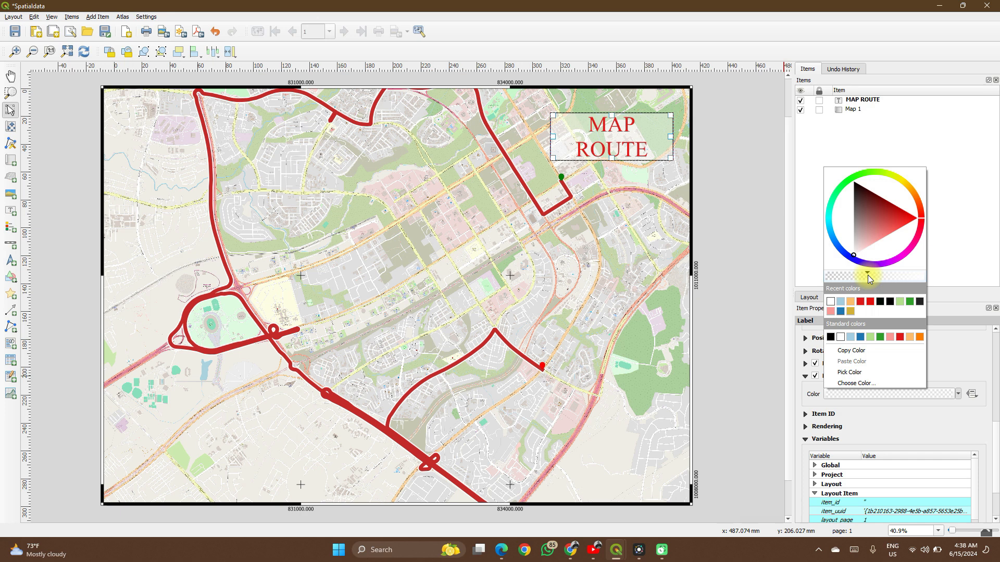
left_click(793, 335)
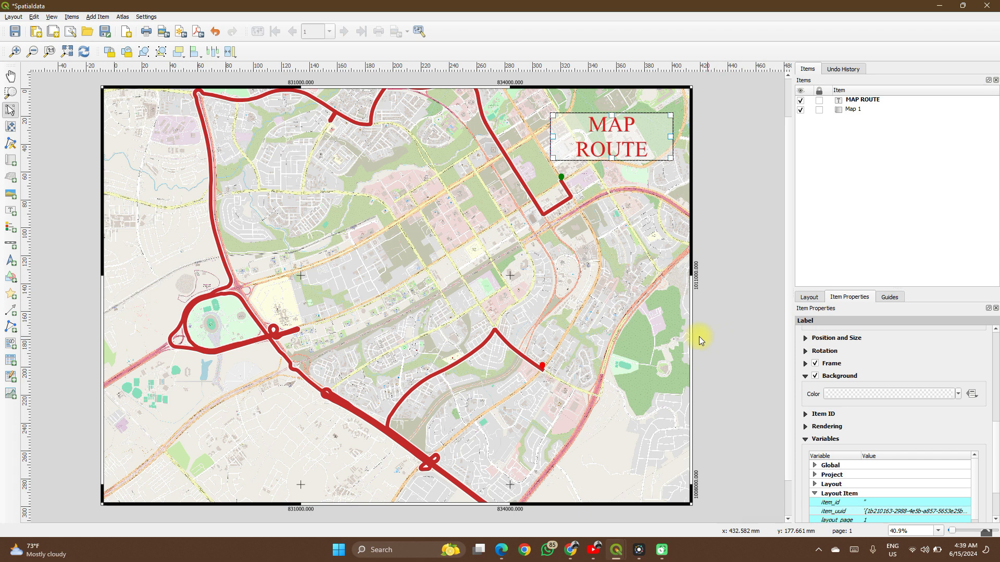
left_click(714, 299)
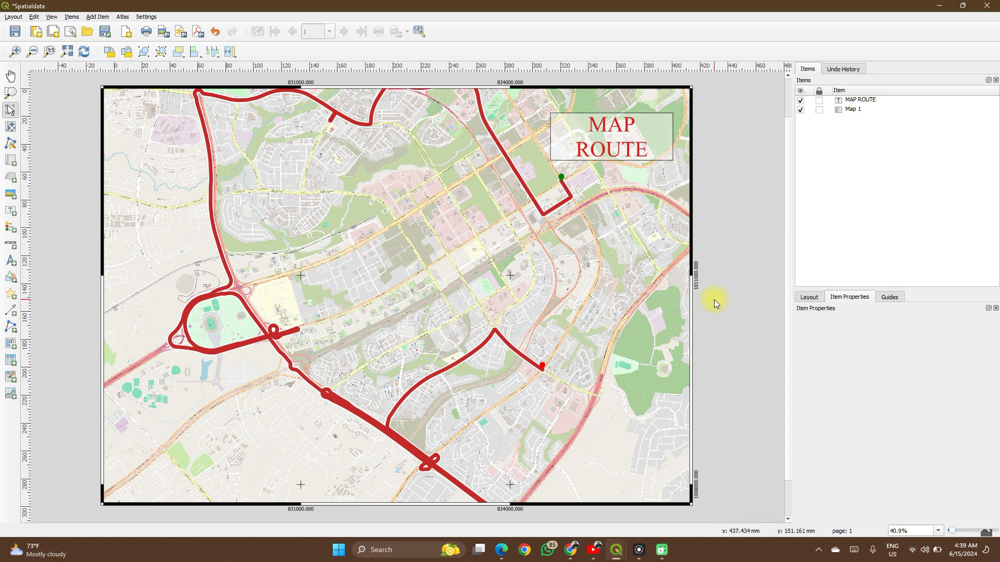
- Add a legend in the lower-right area of the map and disable Auto update for its items
left_click(13, 229)
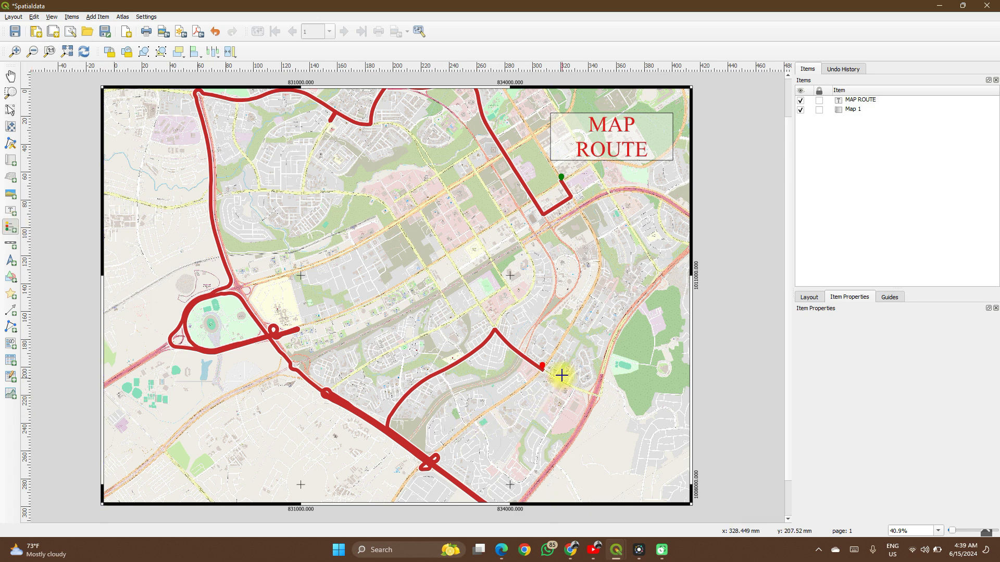
left_click_drag(559, 348, 670, 476)
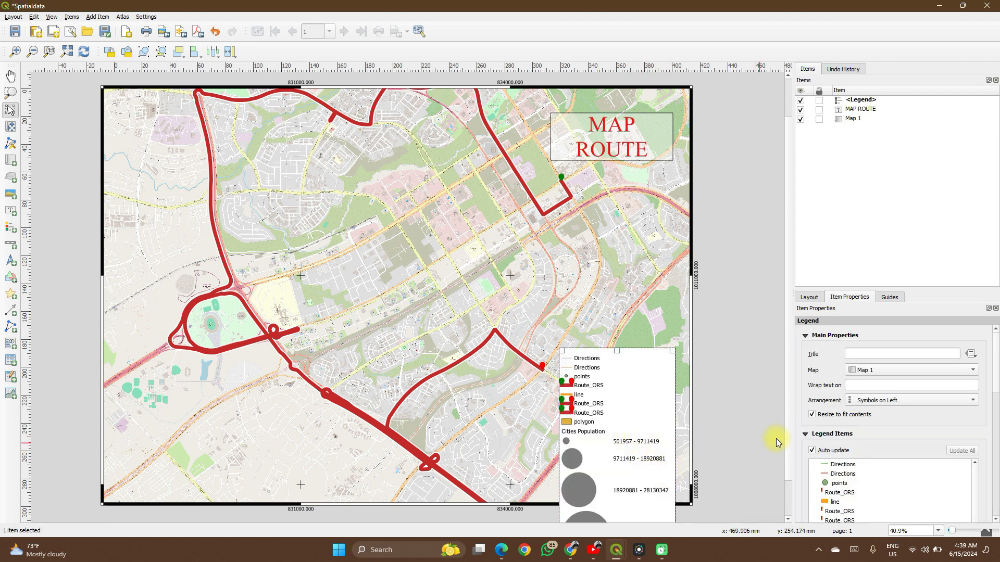
scroll(802, 432, "down", 3)
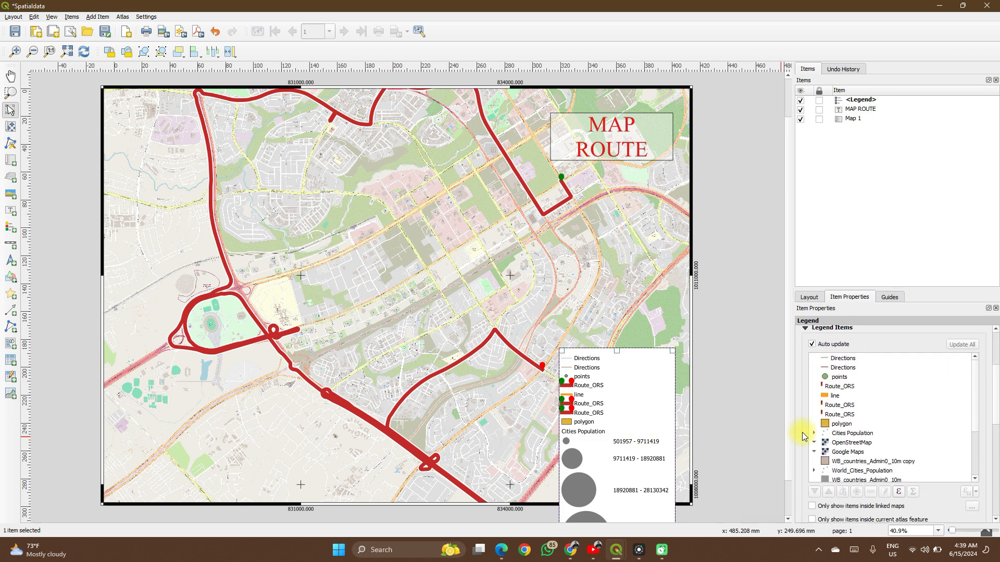
left_click(813, 346)
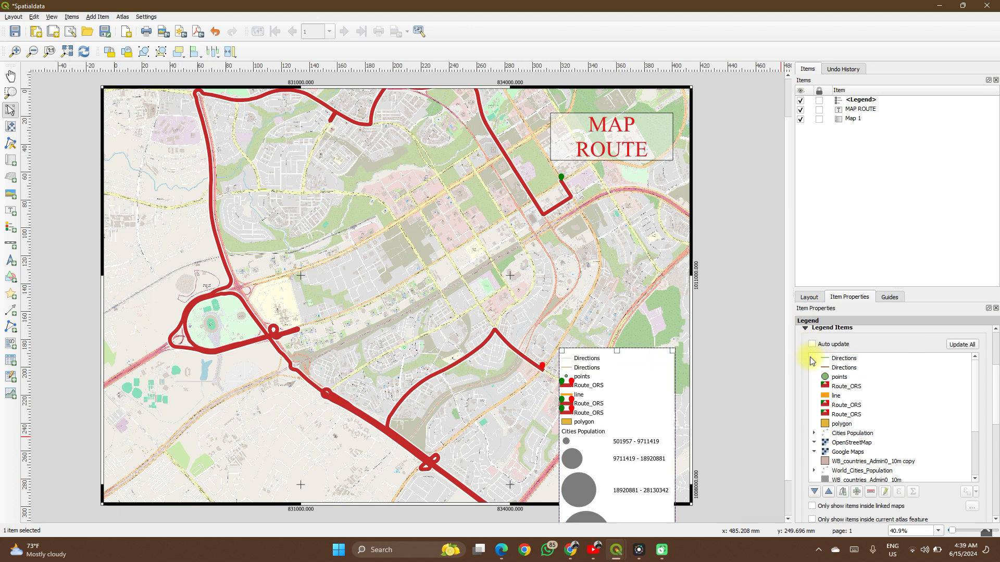
scroll(805, 377, "down", 5)
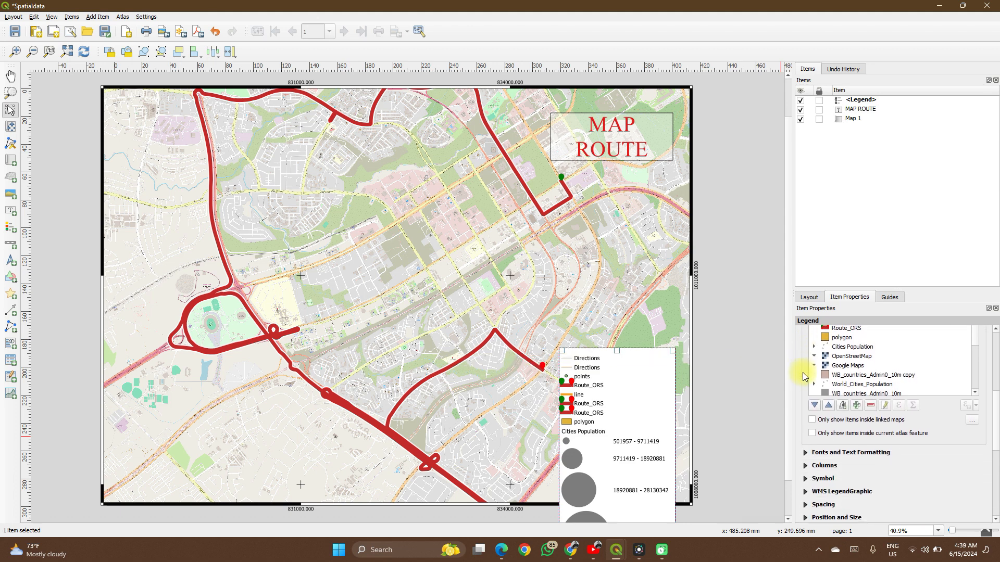
- Limit the legend to items inside linked maps, then move and enlarge its box toward the map's lower-right corner
left_click(813, 420)
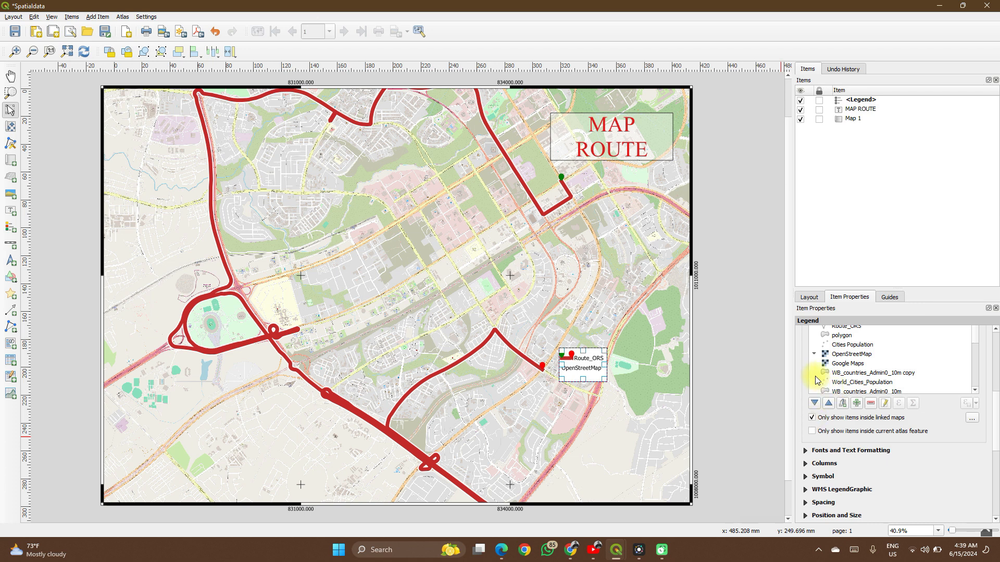
scroll(815, 376, "up", 5)
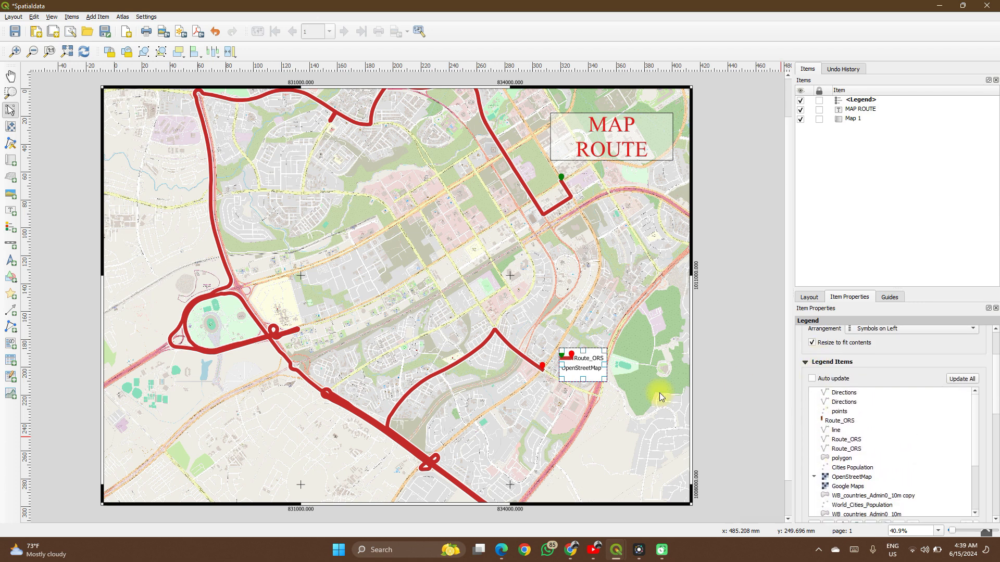
left_click_drag(573, 369, 661, 455)
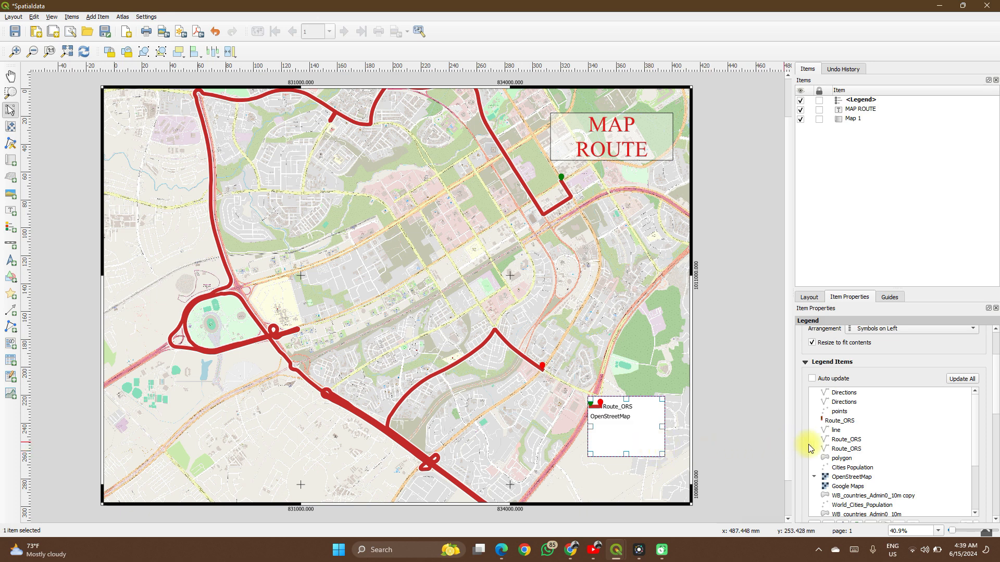
scroll(808, 445, "down", 4)
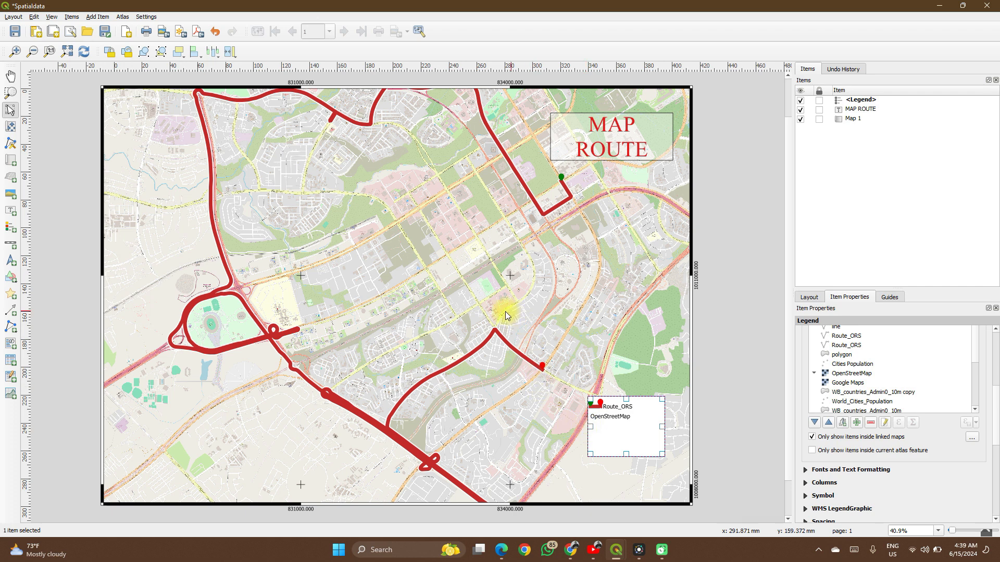
left_click(856, 422)
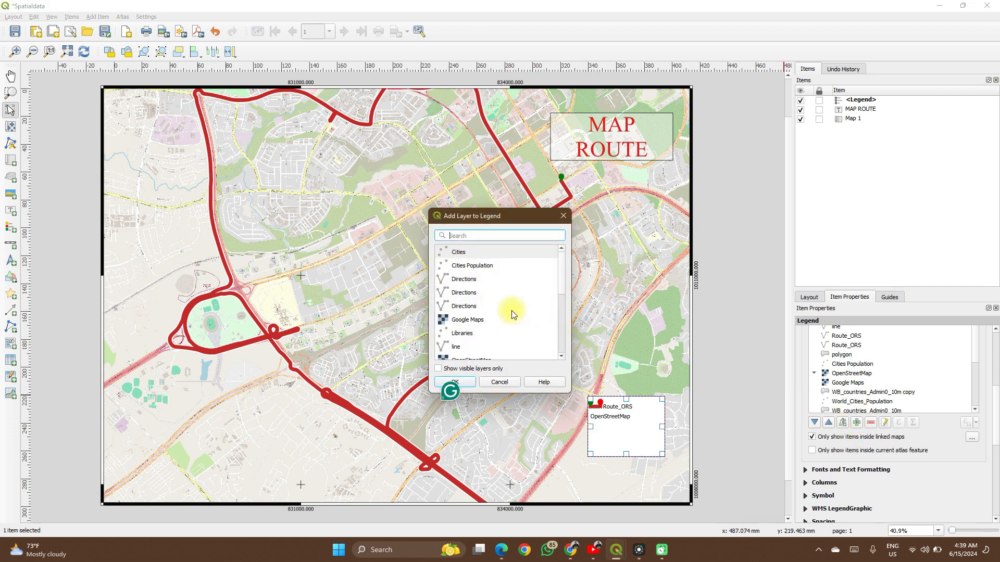
scroll(488, 313, "down", 3)
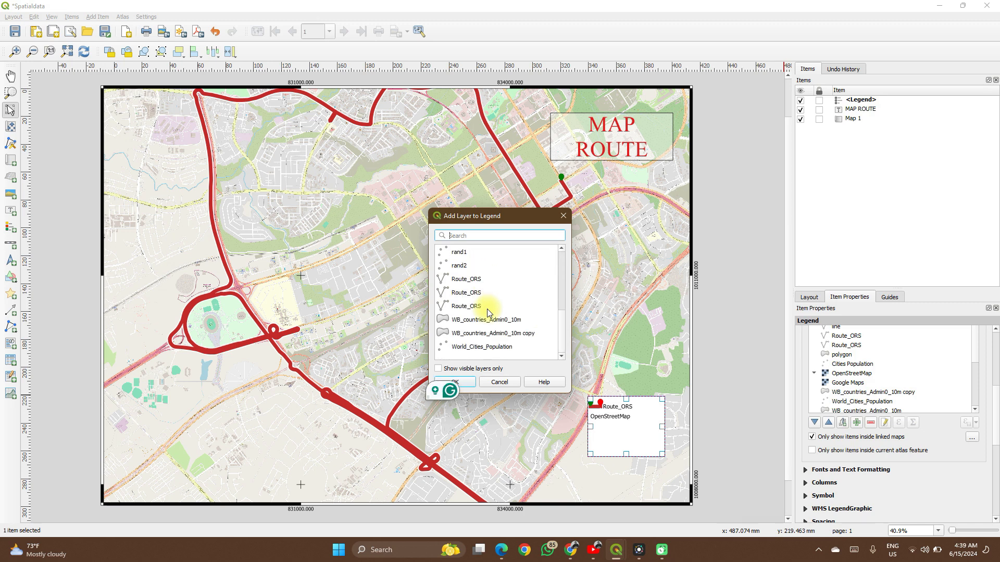
scroll(488, 310, "up", 3)
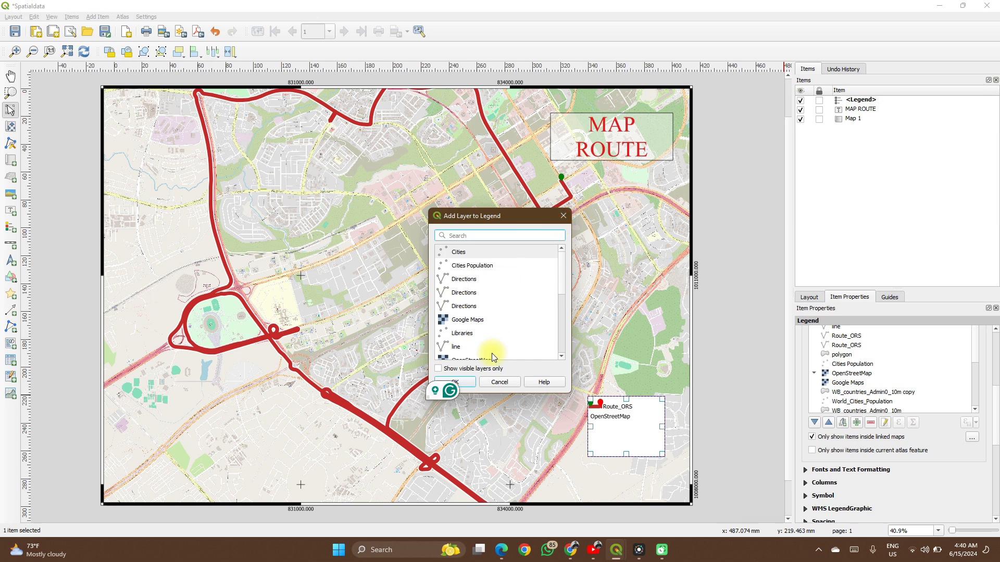
scroll(493, 354, "down", 3)
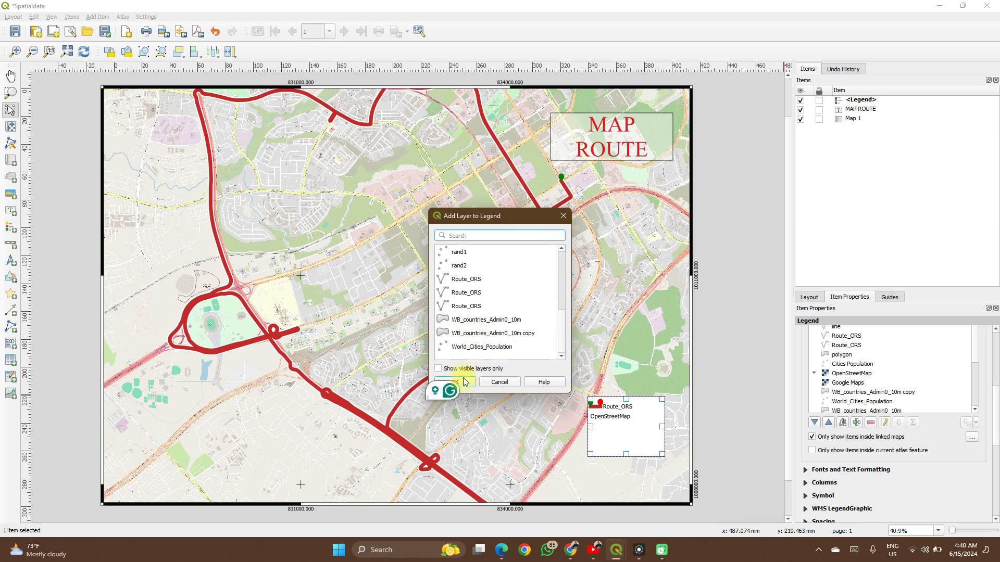
left_click(563, 218)
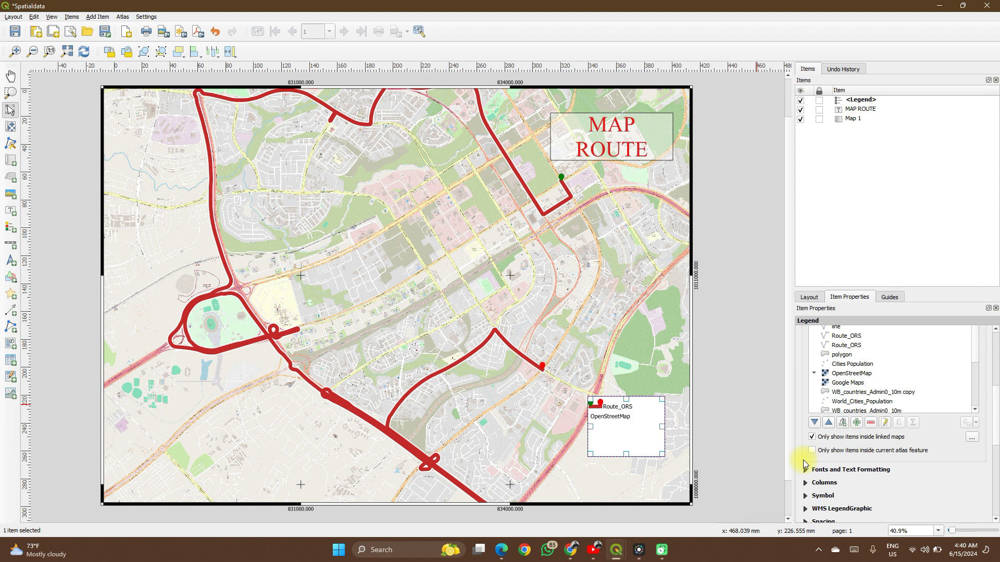
- Enable the legend's frame and make its white background partly transparent by lowering the color's opacity
scroll(805, 464, "down", 5)
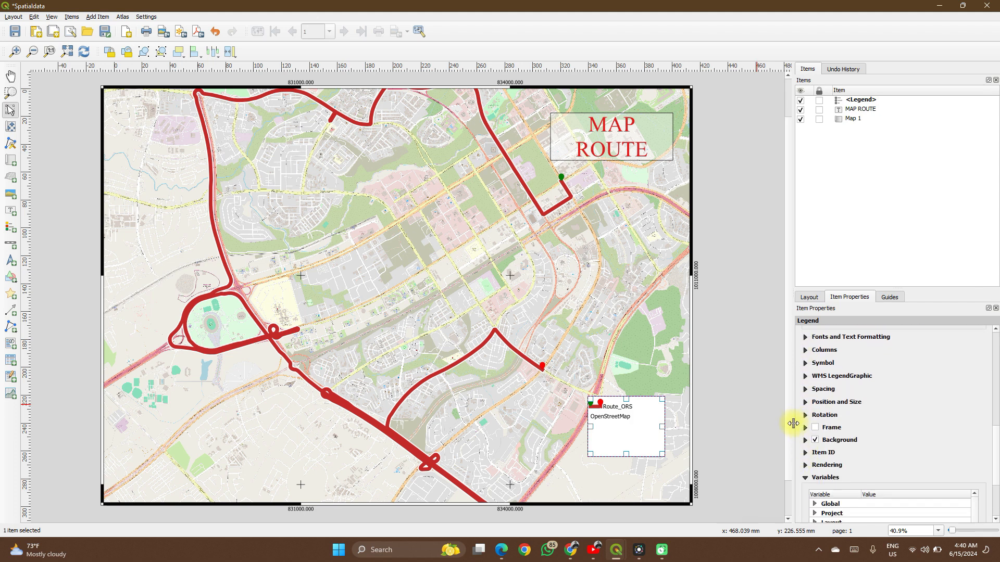
left_click(816, 430)
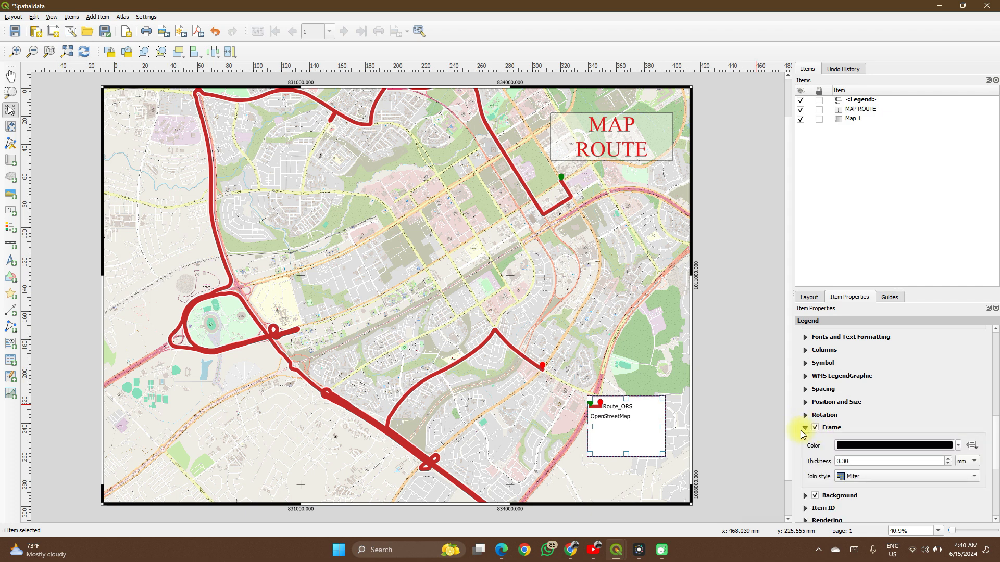
scroll(801, 430, "down", 3)
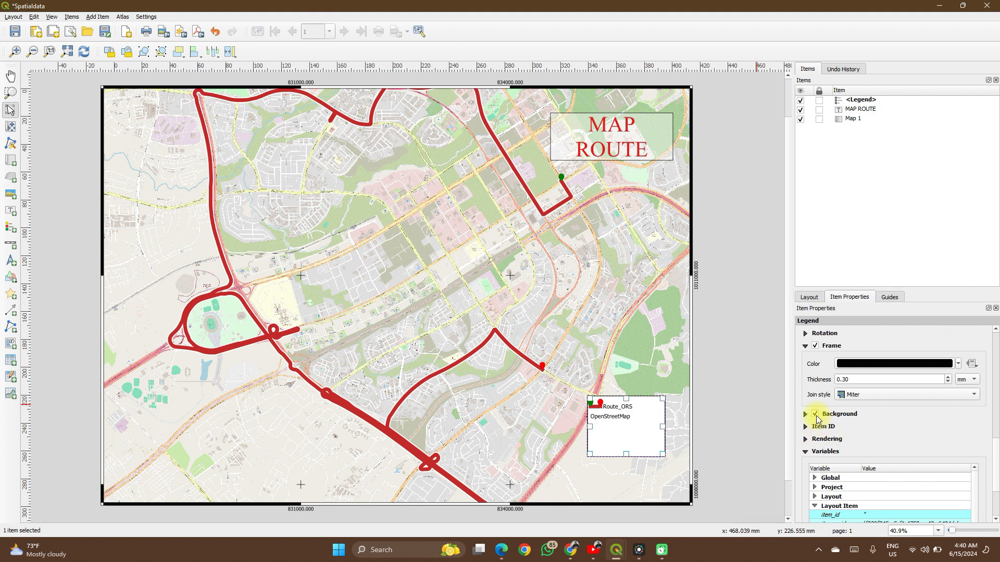
left_click(816, 415)
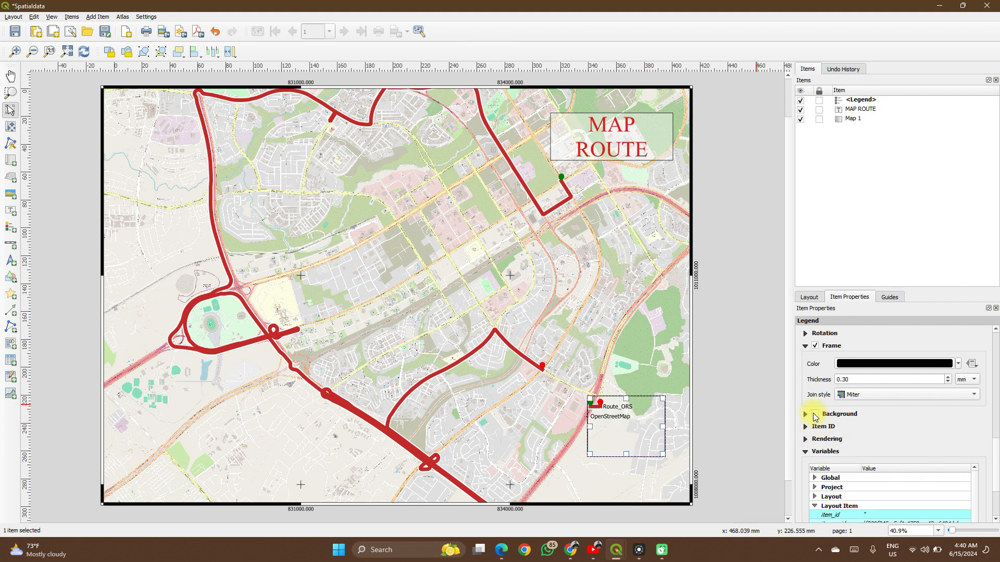
left_click(816, 415)
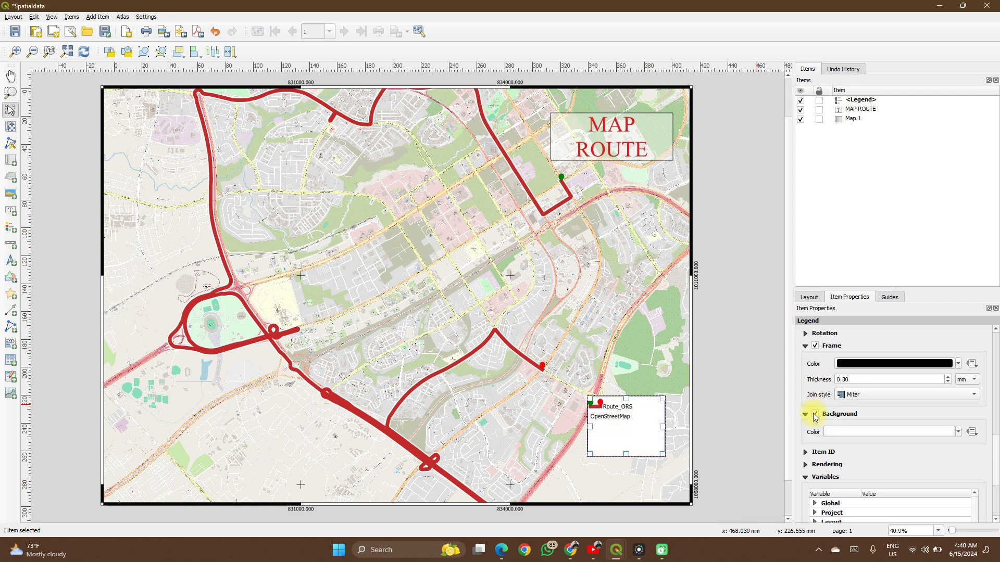
left_click(958, 431)
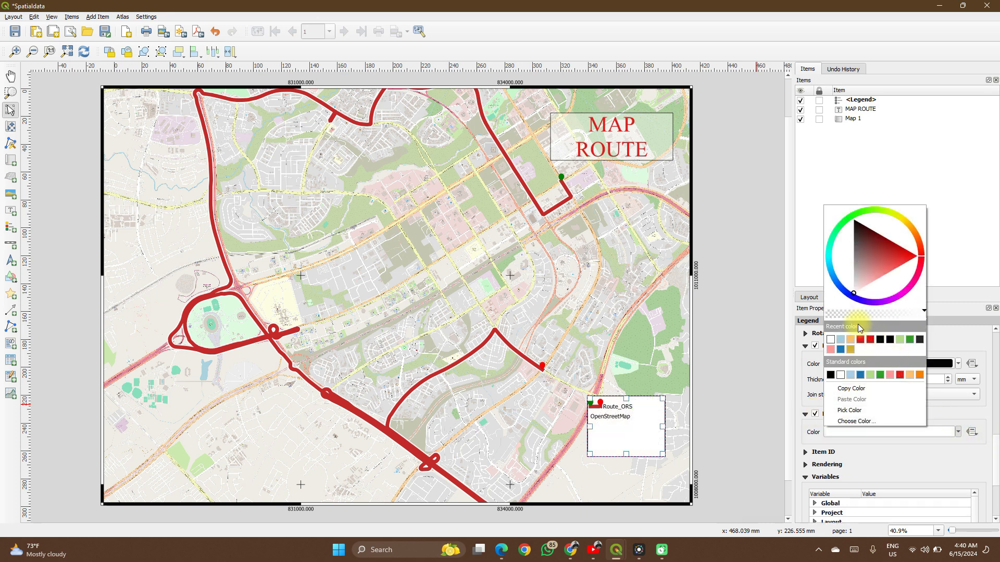
left_click(839, 314)
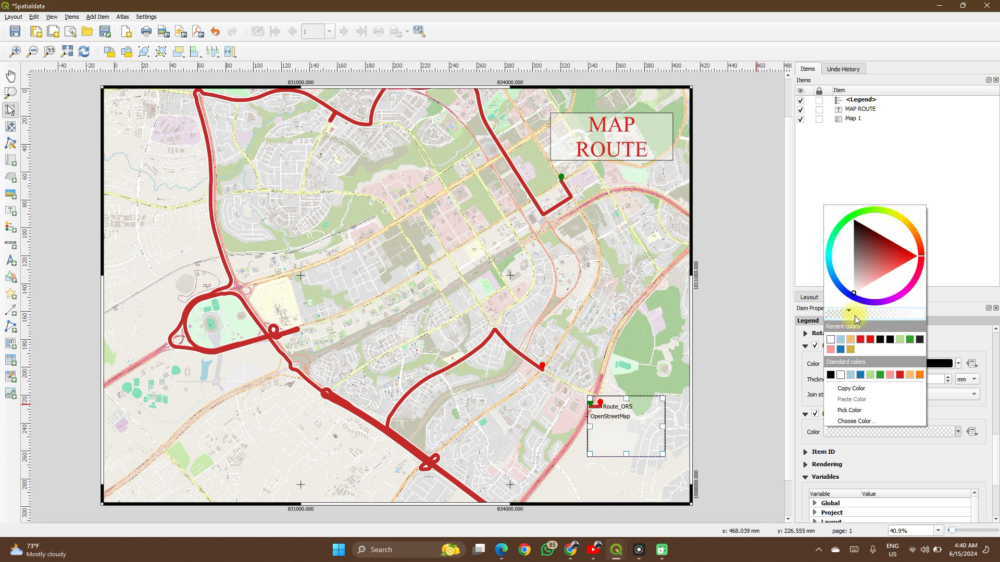
left_click(873, 313)
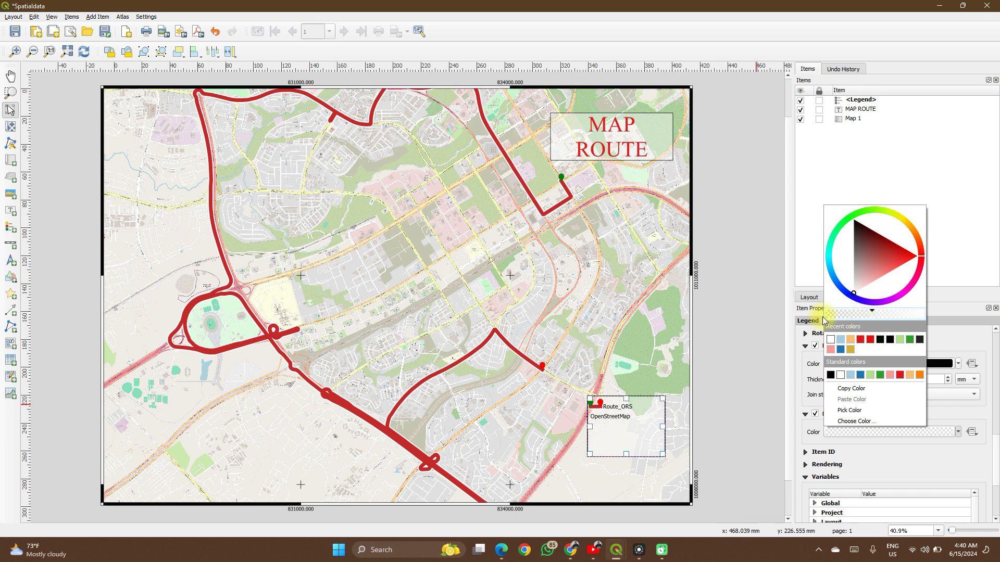
left_click(796, 329)
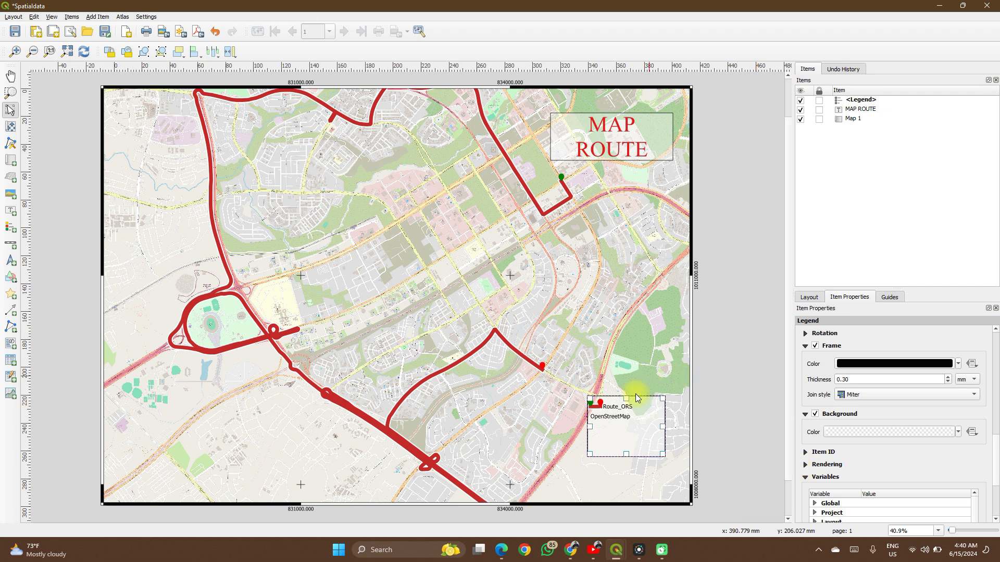
- Move the legend into the map's lower-right corner and shift the MAP ROUTE label slightly toward the right edge
left_click_drag(640, 436, 649, 474)
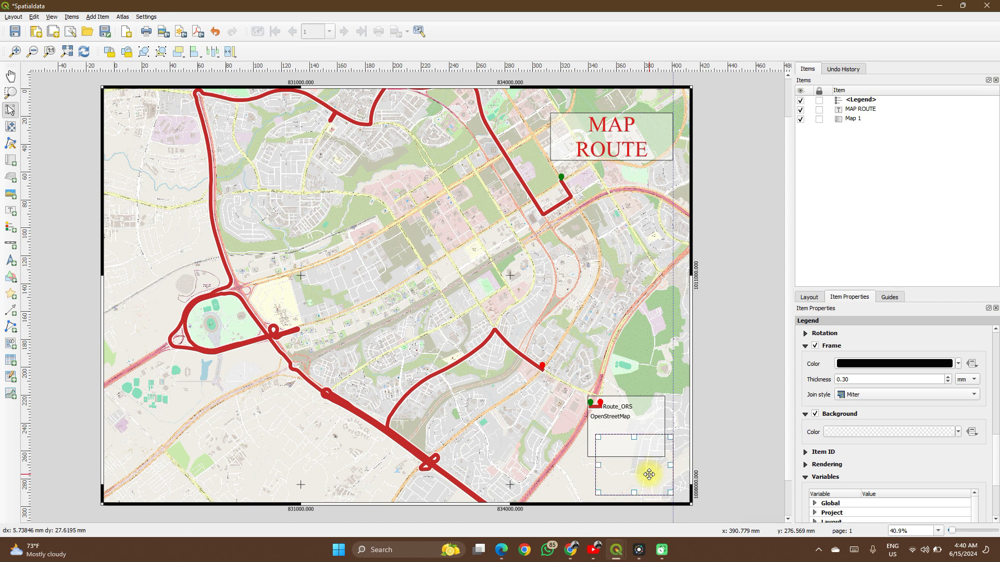
left_click_drag(649, 475, 659, 475)
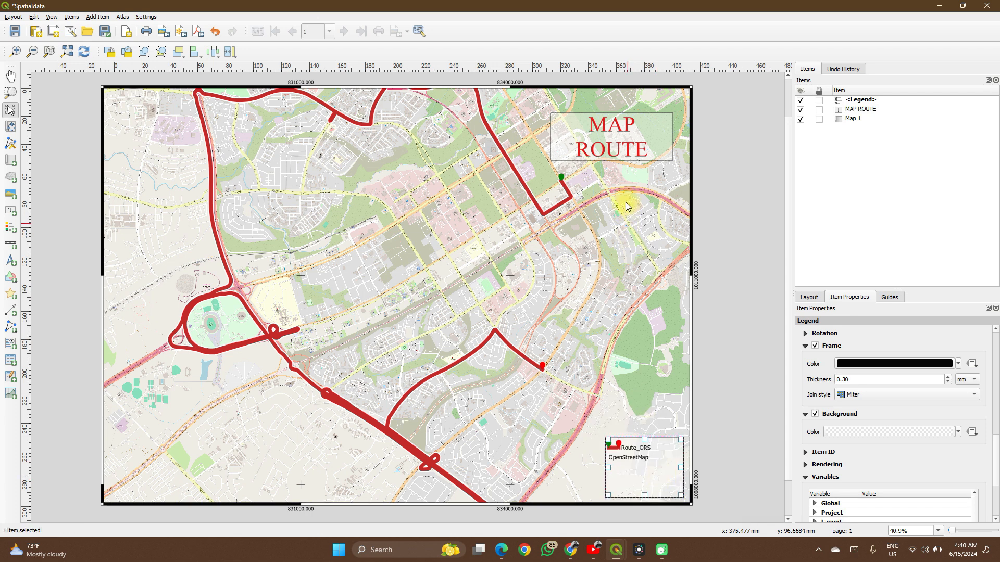
left_click_drag(613, 145, 619, 144)
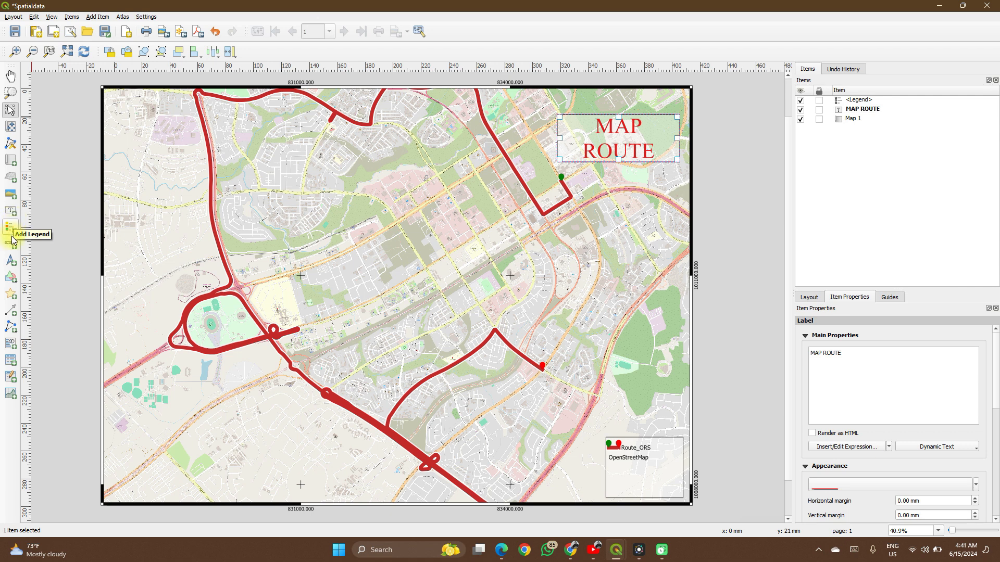
- Add a small north arrow in the map's upper-left corner and keep it selected
left_click(7, 266)
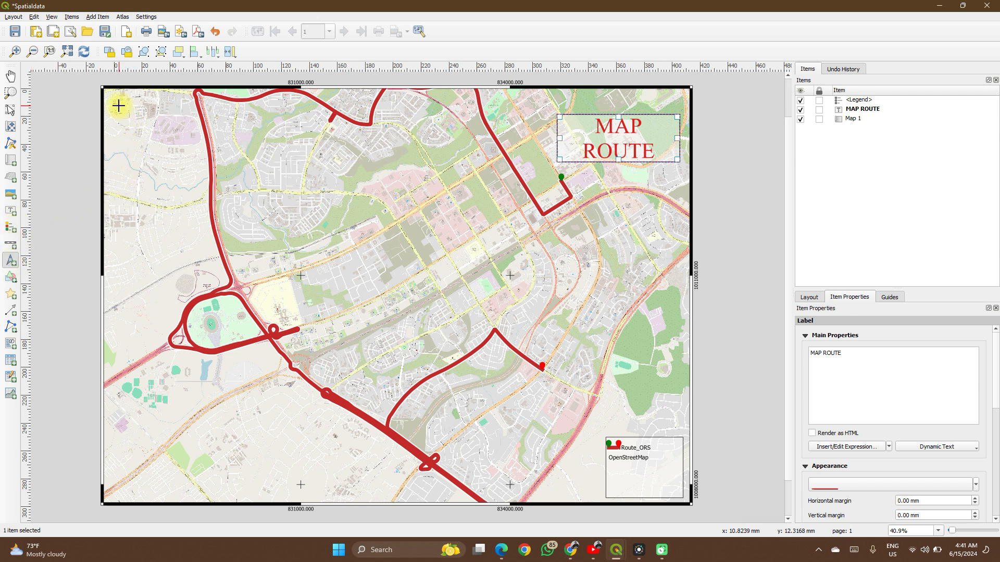
left_click_drag(119, 105, 149, 144)
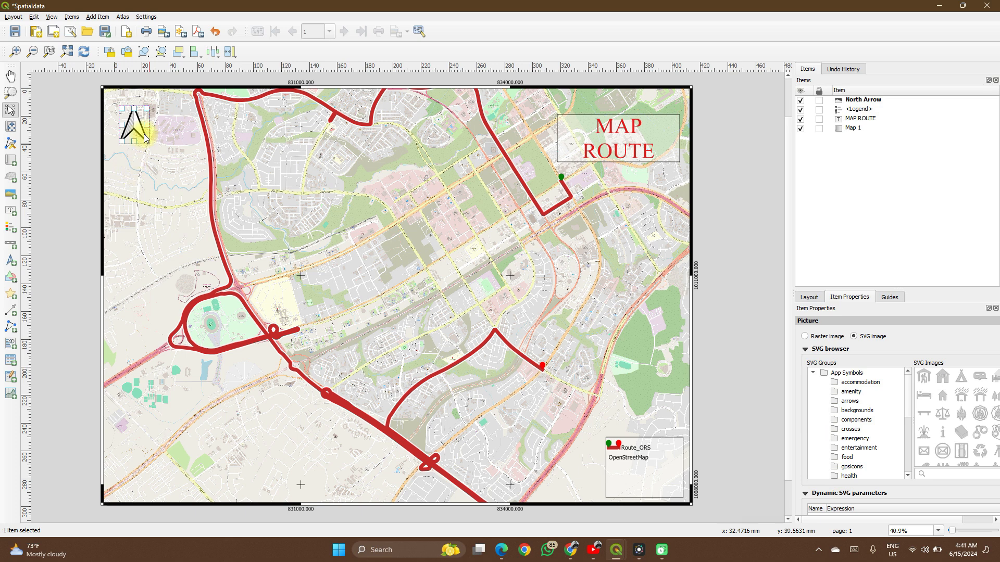
left_click(137, 130)
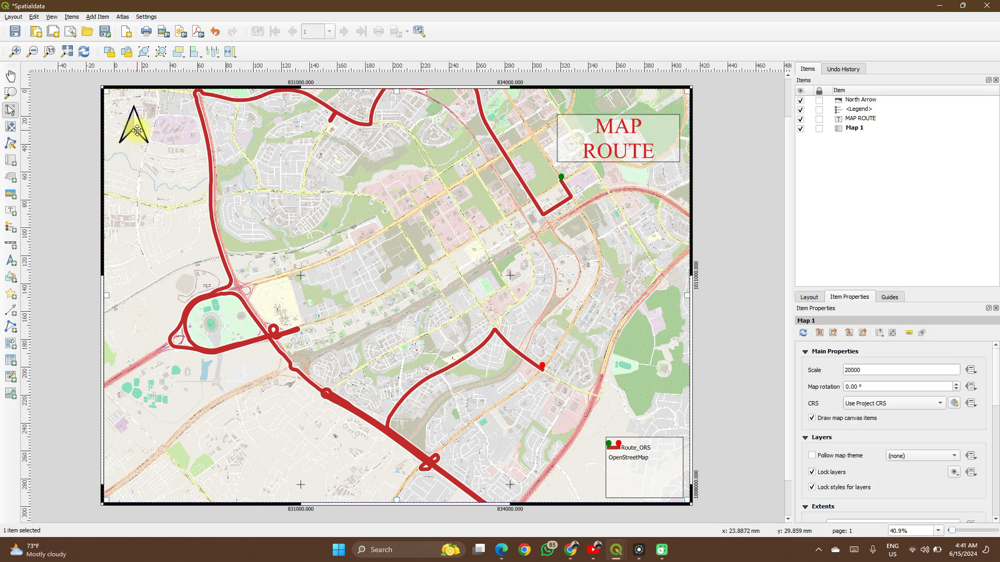
left_click(137, 130)
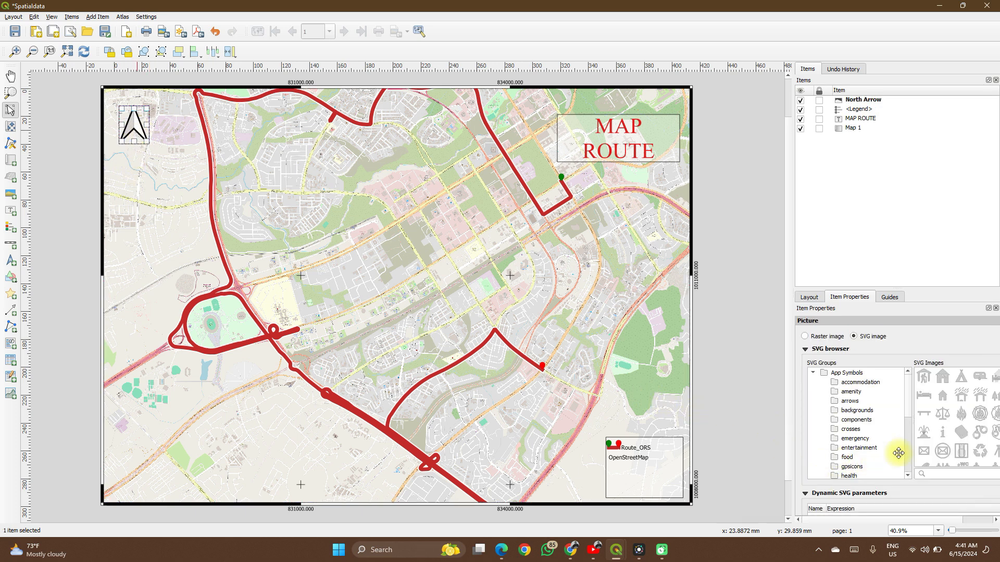
- Change the north arrow's picture to the SVG arrow symbol enclosed in a circle
scroll(962, 441, "right", 2)
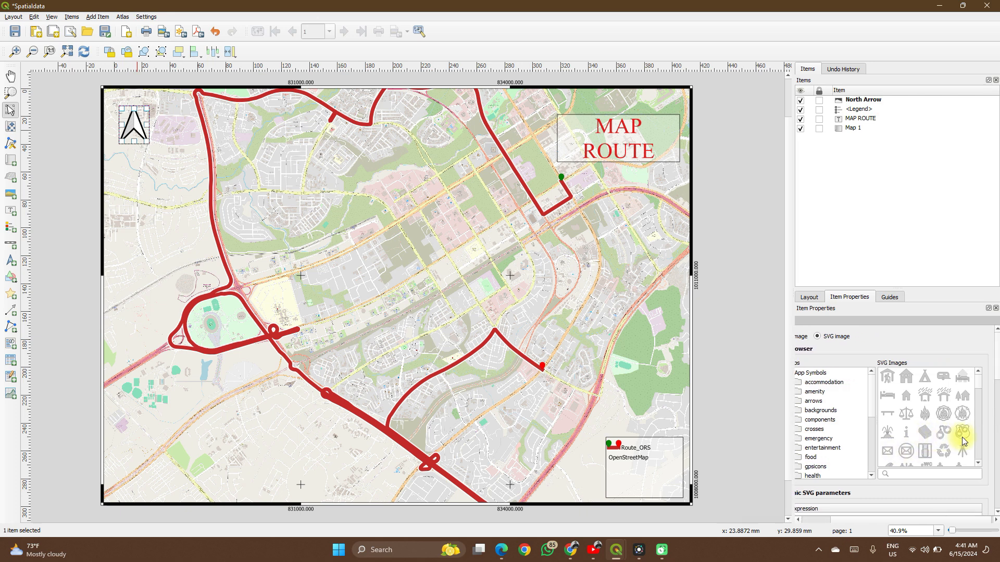
scroll(962, 441, "left", 1)
scroll(962, 440, "down", 5)
scroll(962, 442, "down", 3)
left_click(916, 395)
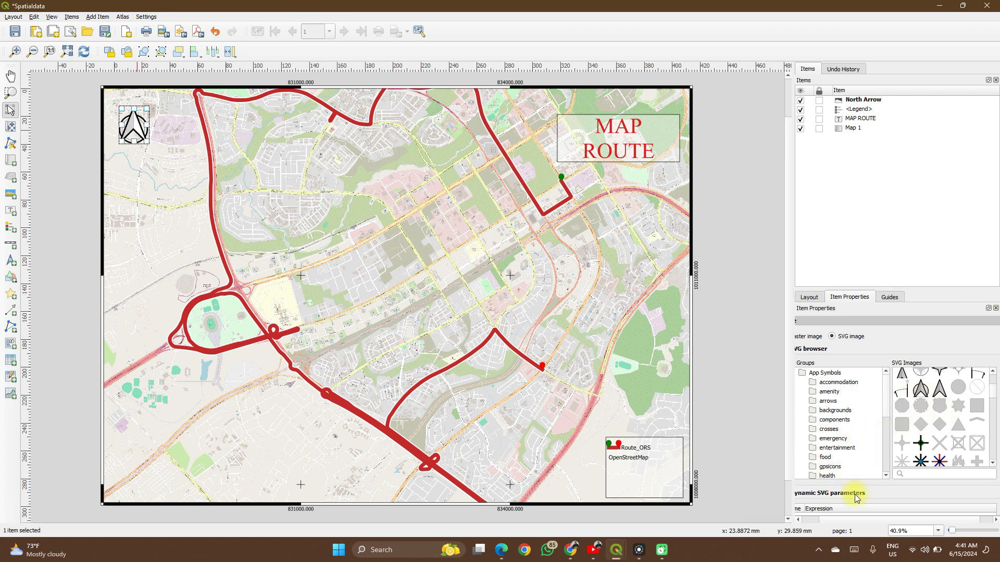
- Enable a frame around the north arrow and deselect it
scroll(855, 497, "down", 5)
scroll(855, 495, "down", 3)
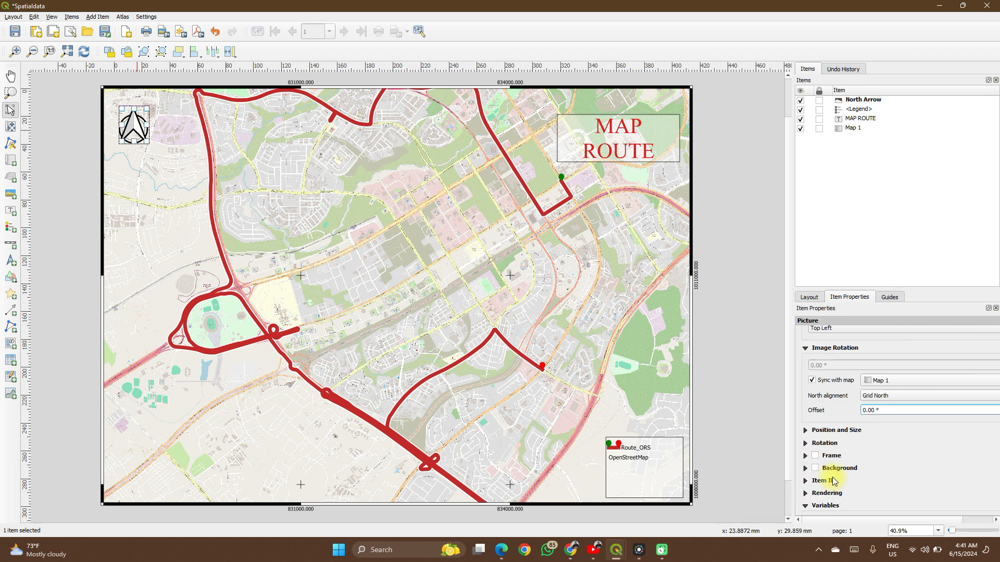
scroll(817, 460, "up", 2)
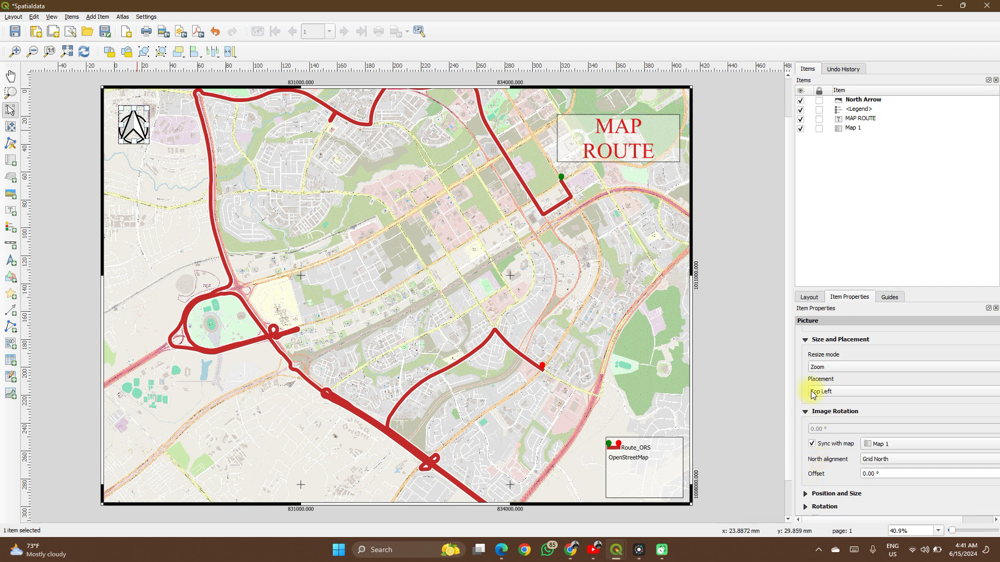
scroll(817, 465, "down", 3)
scroll(819, 465, "down", 2)
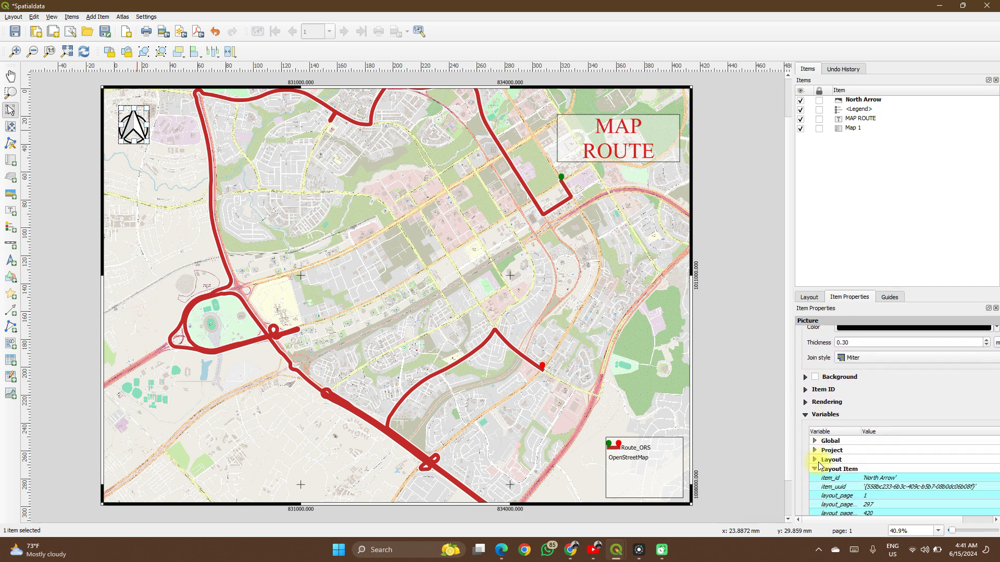
left_click(729, 371)
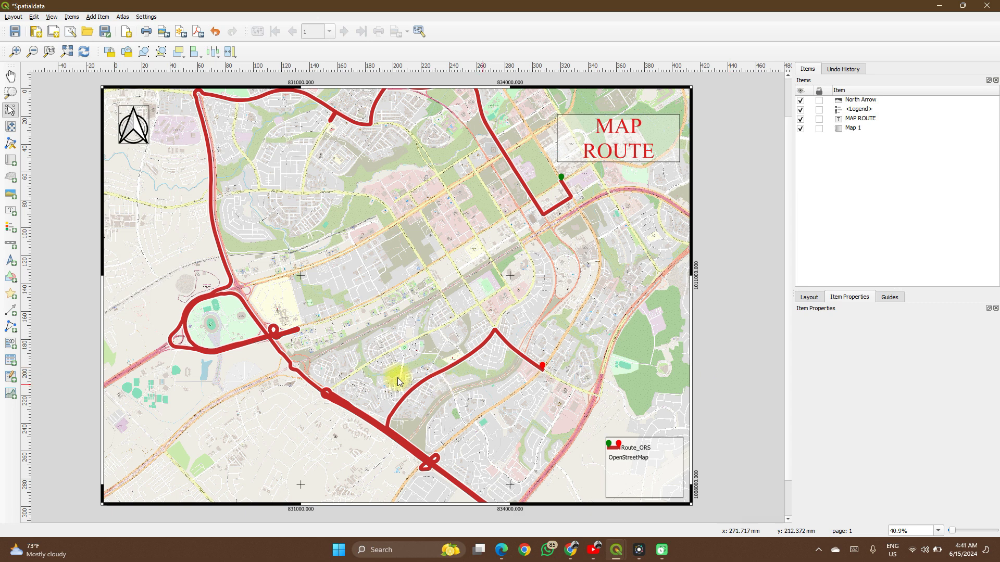
- Add a scale bar in the map's lower-left corner, drawing its box about 56 mm wide and 18 mm high
left_click(10, 244)
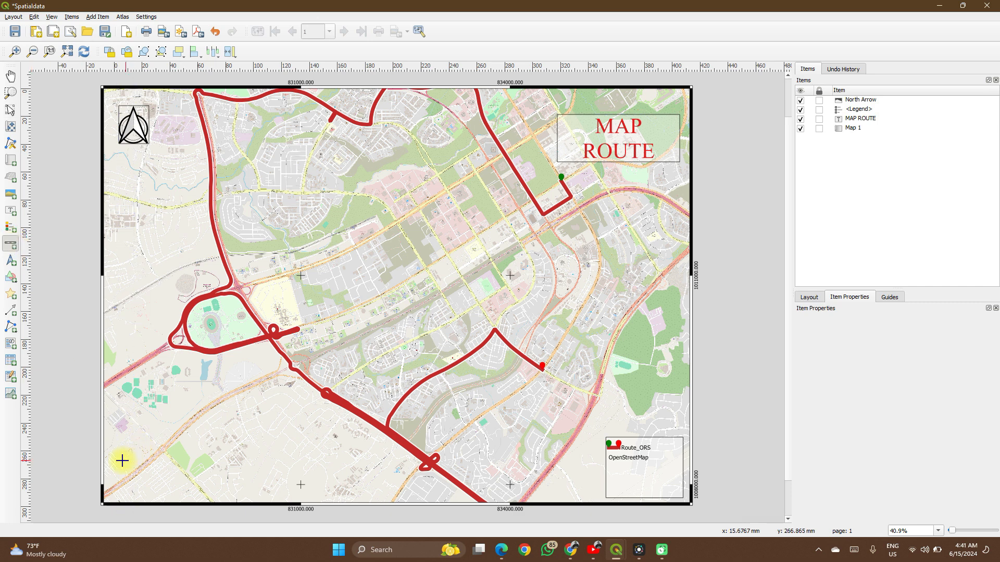
left_click_drag(118, 460, 196, 486)
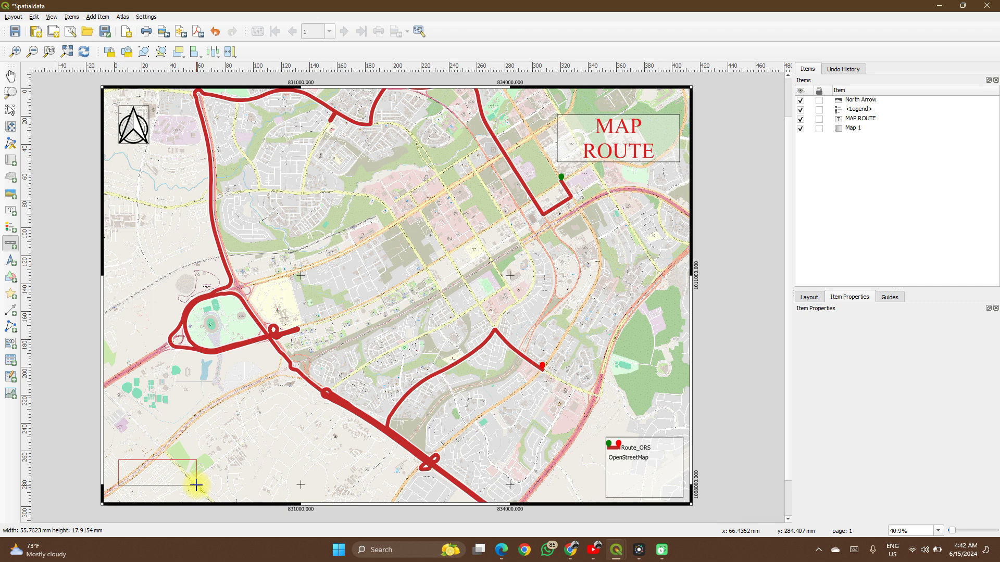
left_click_drag(196, 486, 196, 485)
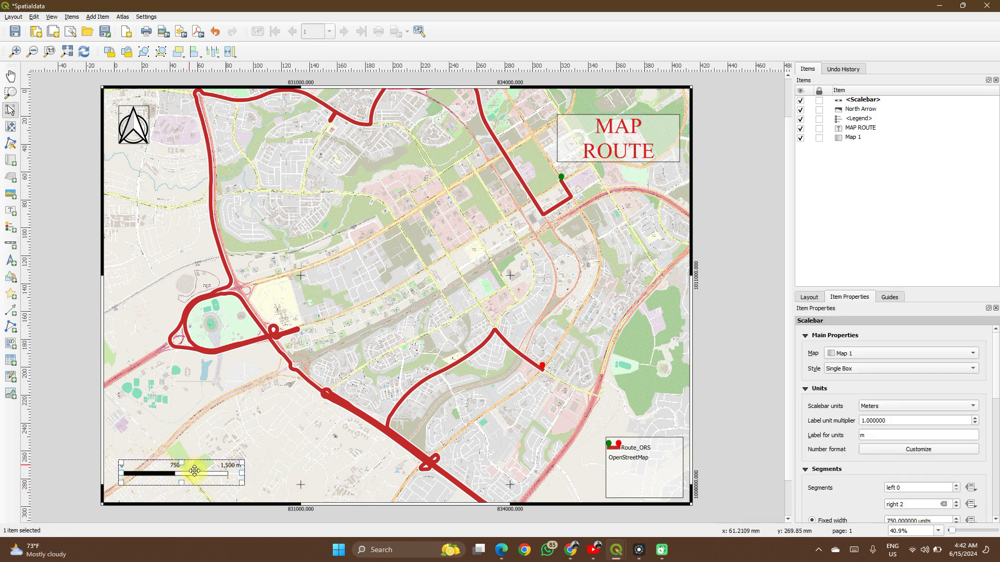
scroll(806, 475, "down", 10)
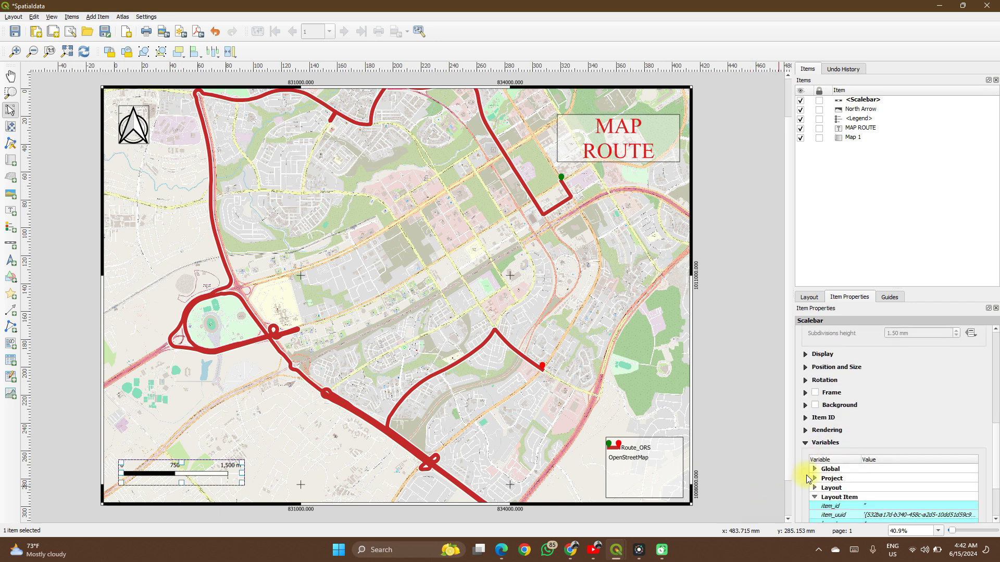
- Enable a frame around the scale bar and reduce its thickness to 0.10 mm
left_click(816, 394)
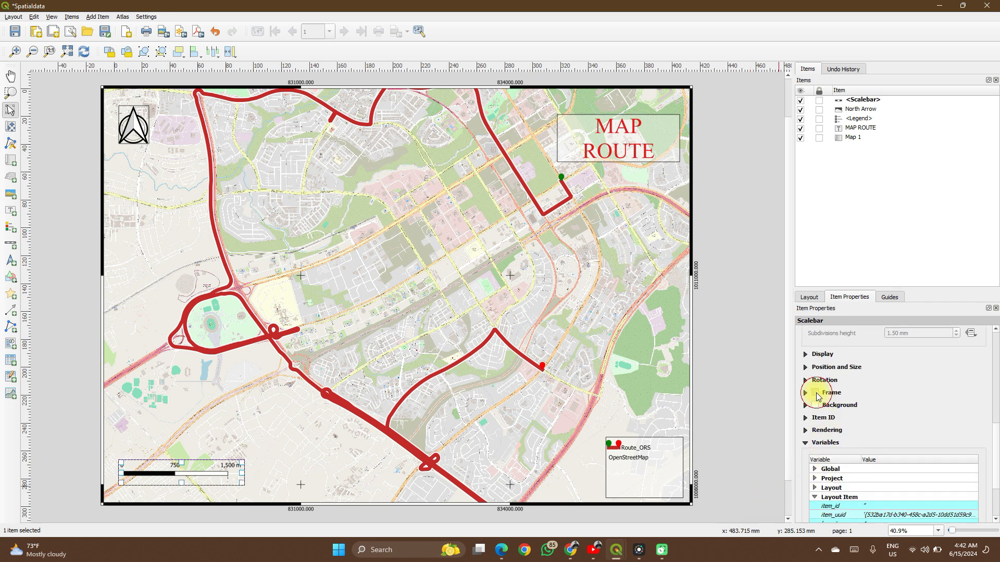
left_click(707, 365)
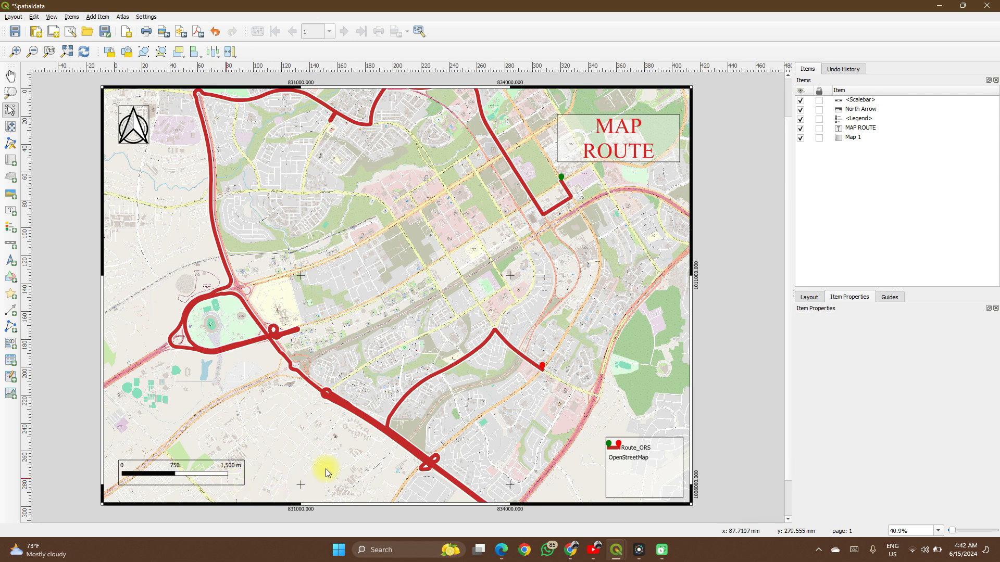
left_click(227, 480)
scroll(798, 461, "down", 15)
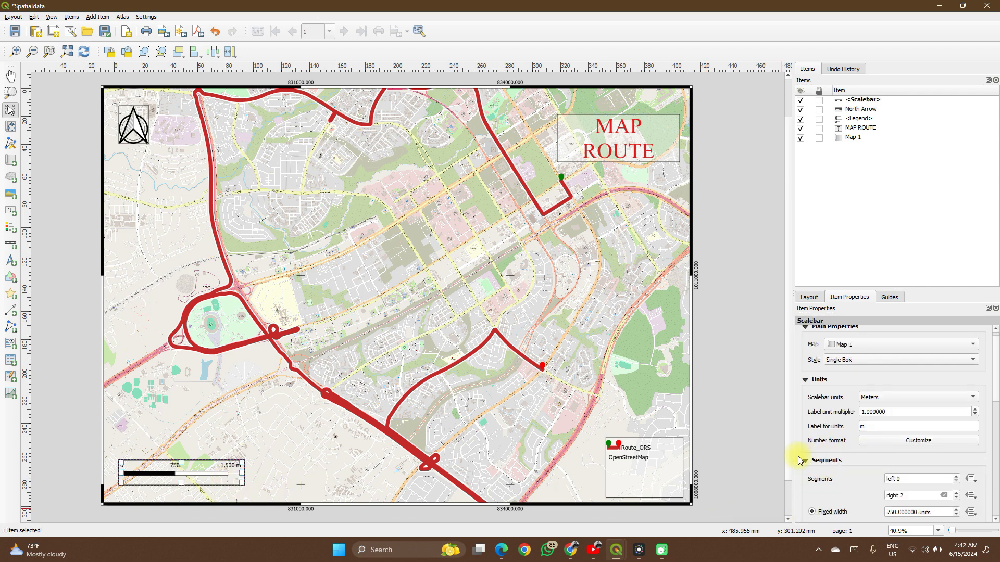
scroll(798, 456, "up", 3)
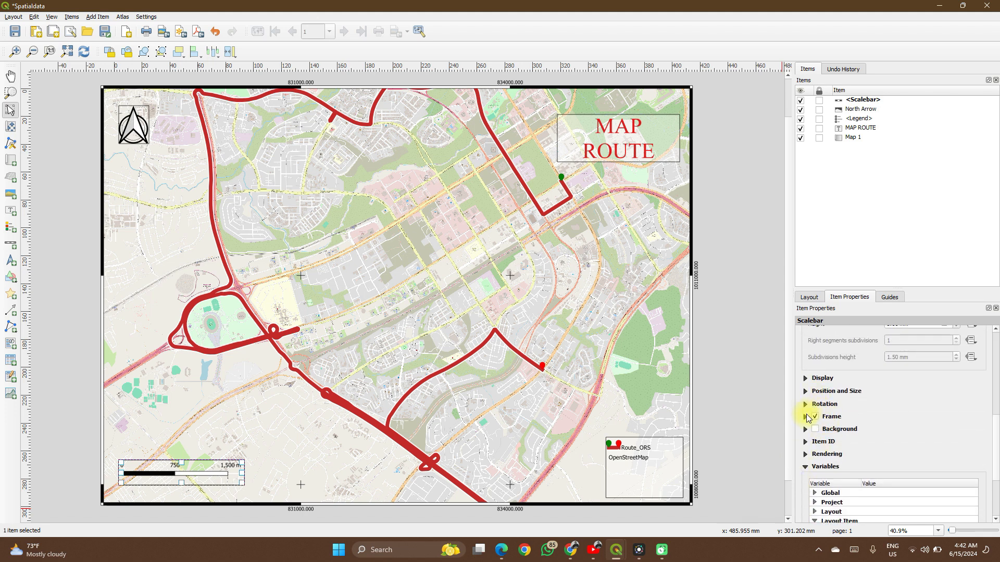
left_click(805, 417)
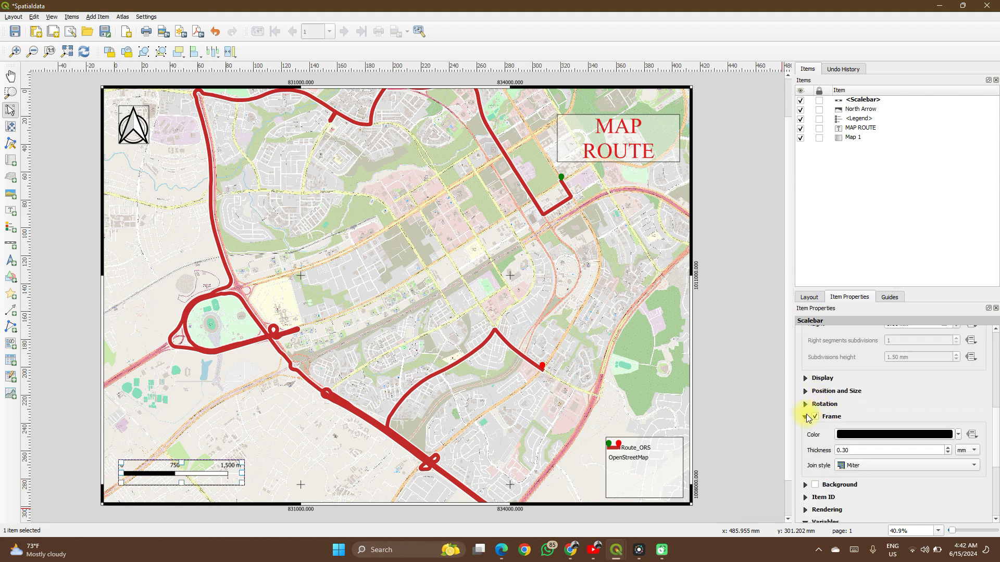
left_click(948, 454)
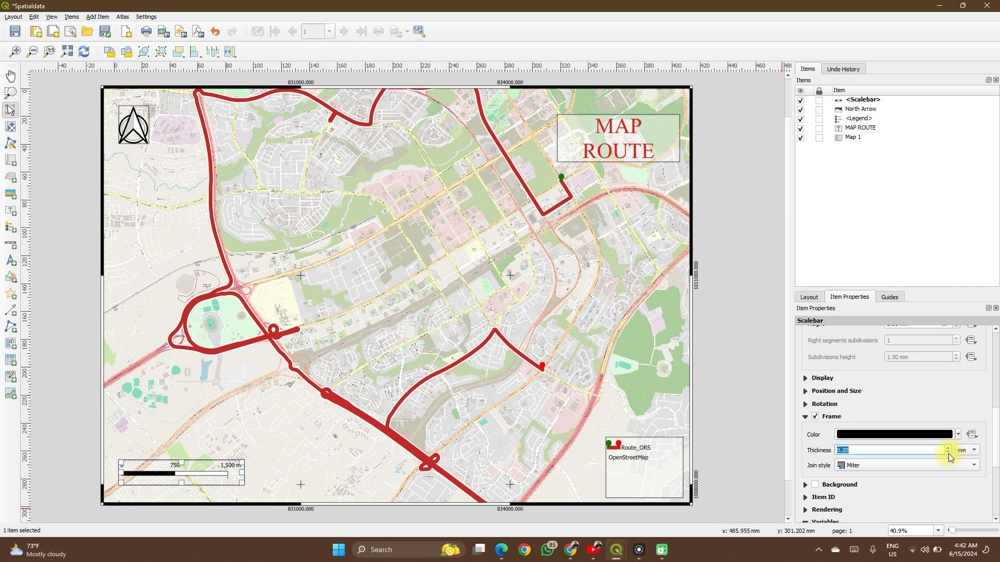
left_click(948, 454)
left_click(732, 422)
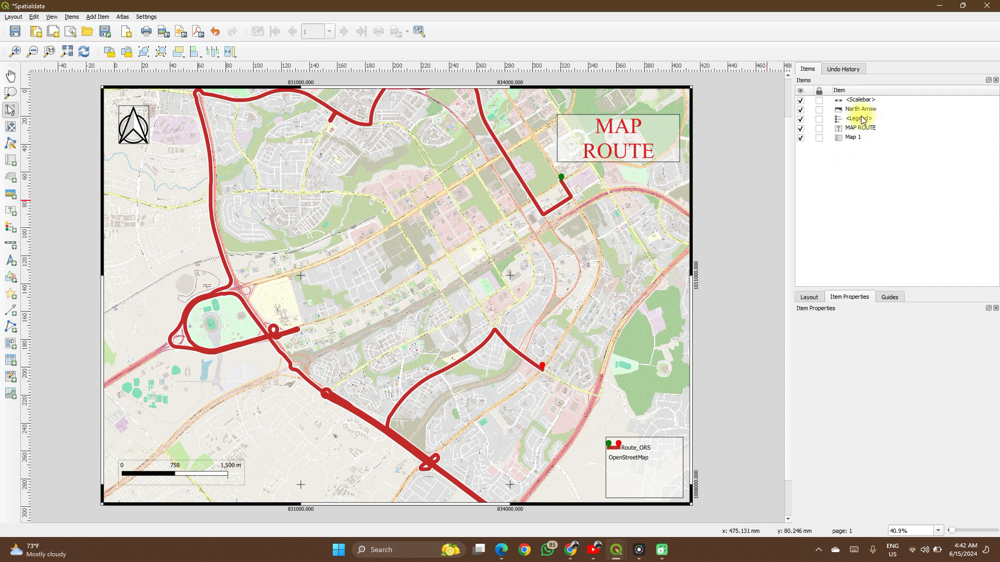
- Move the scale bar down the item stacking order, placing it between the MAP ROUTE title and Map 1
left_click(650, 234)
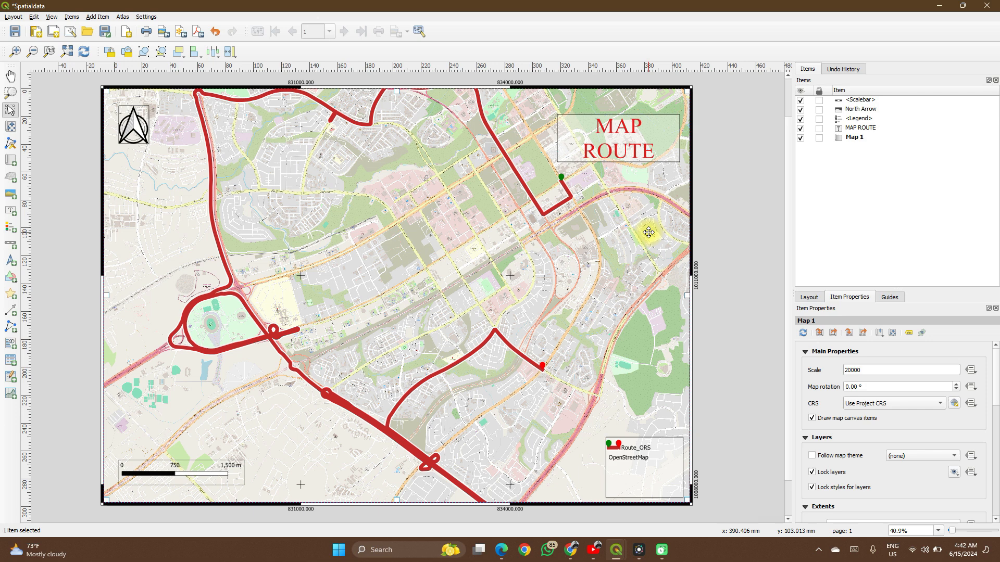
left_click_drag(855, 104, 854, 154)
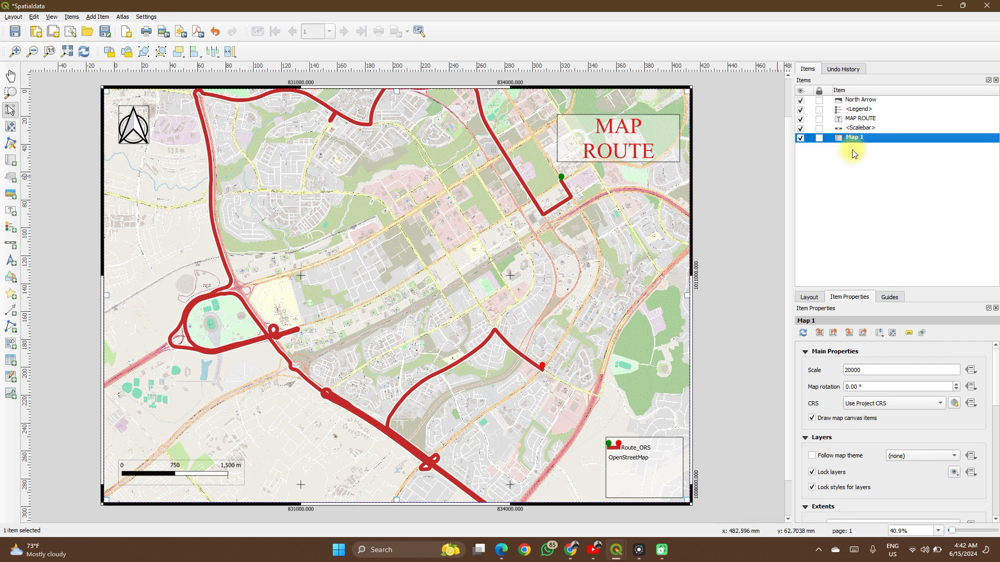
- Hide the scale bar, the MAP ROUTE title and the legend, and make them visible again
left_click(801, 129)
left_click(800, 128)
left_click(800, 119)
left_click(800, 110)
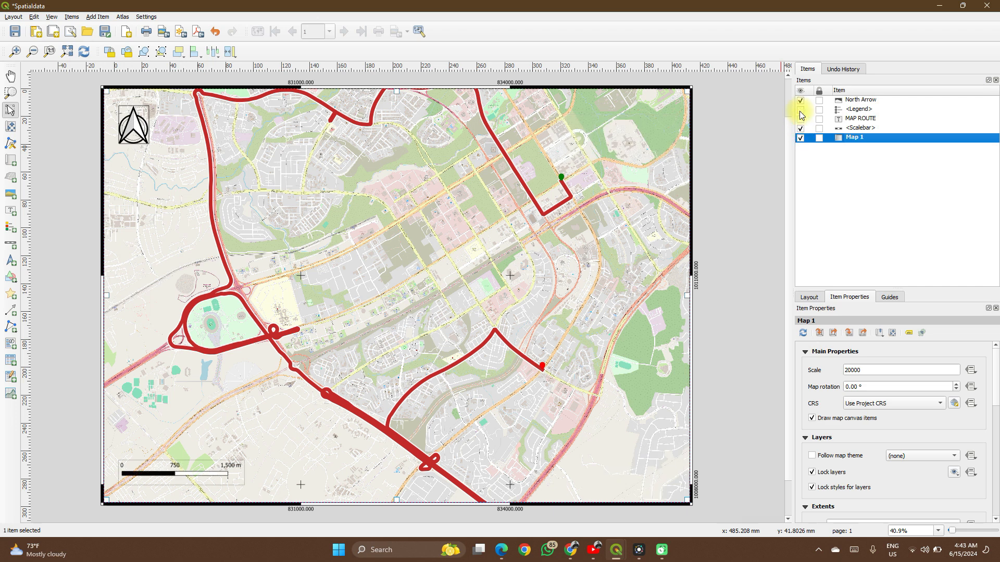
left_click(801, 119)
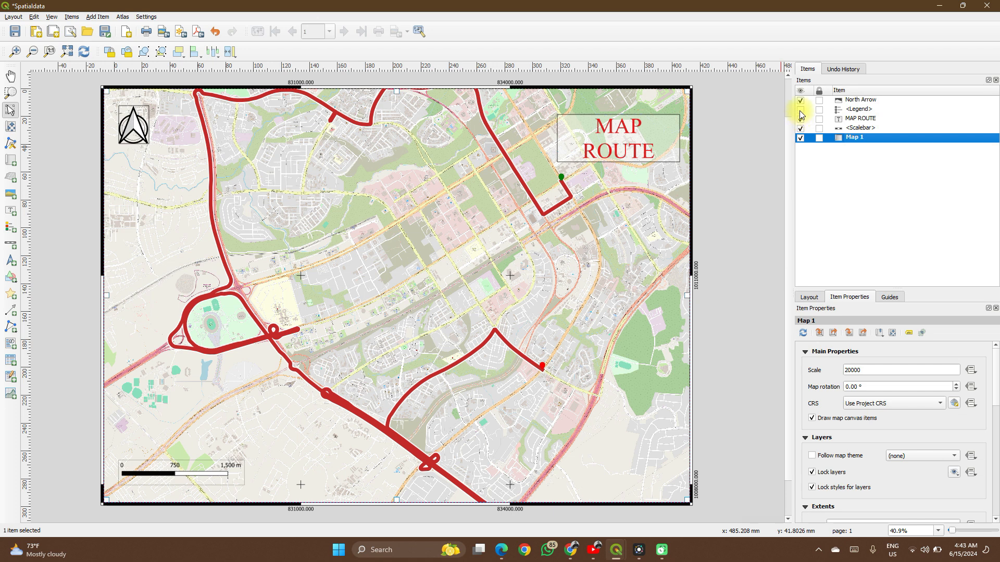
left_click(800, 110)
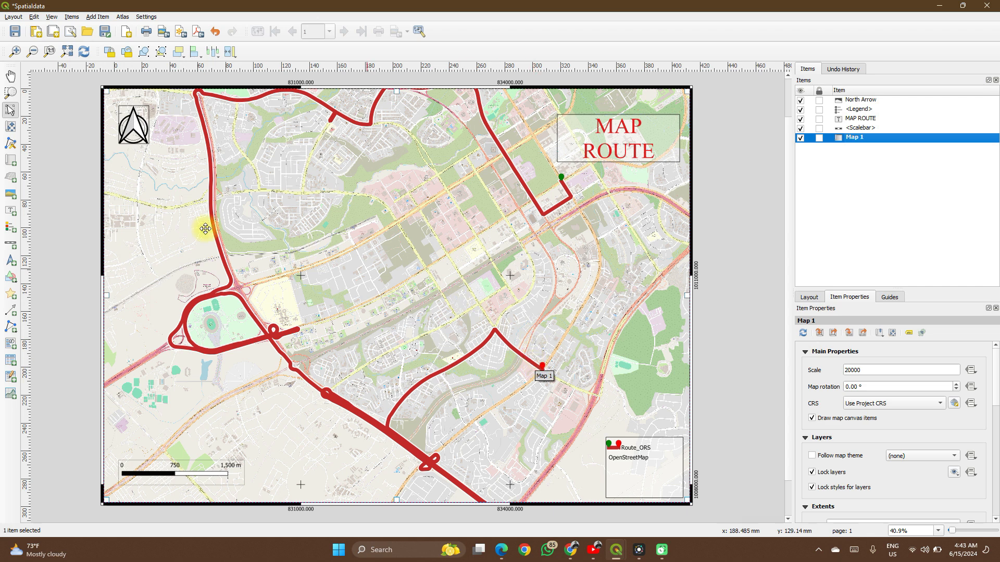
- Try to add an empty picture frame over the map area left of centre
left_click(11, 194)
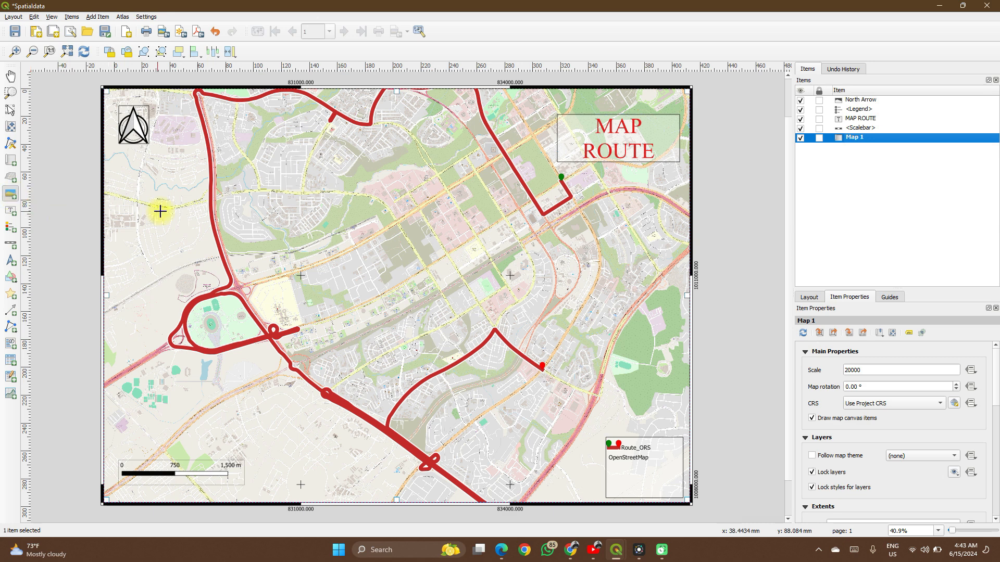
left_click_drag(256, 206, 375, 292)
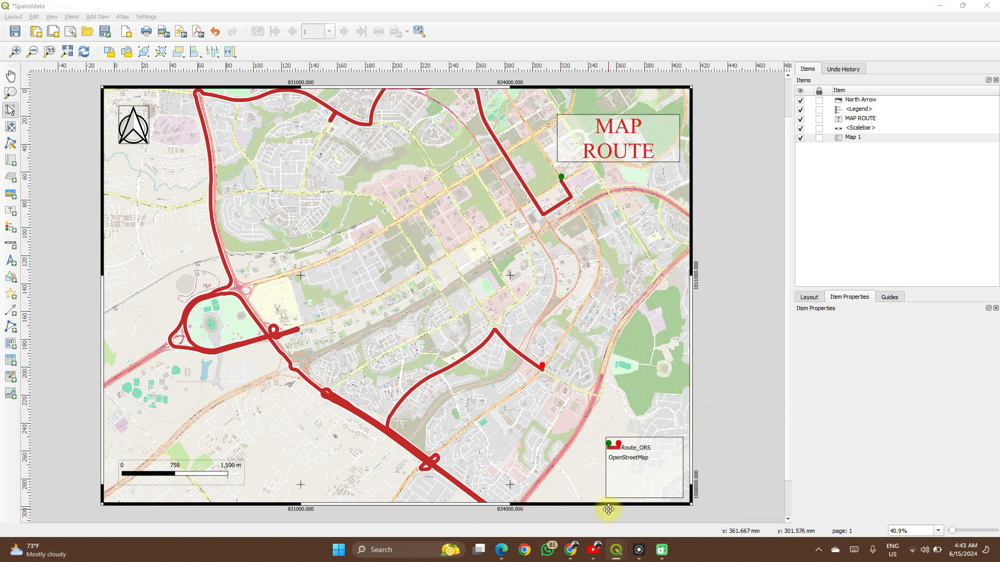
- Open the Screenshots folder inside the OneDrive Pictures folder in File Explorer
key("super+e")
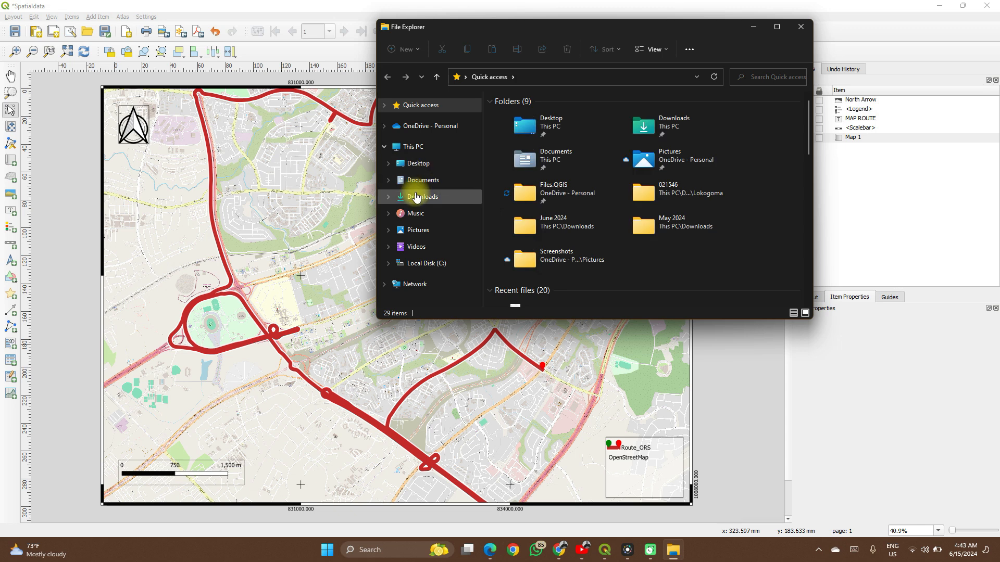
left_click(410, 134)
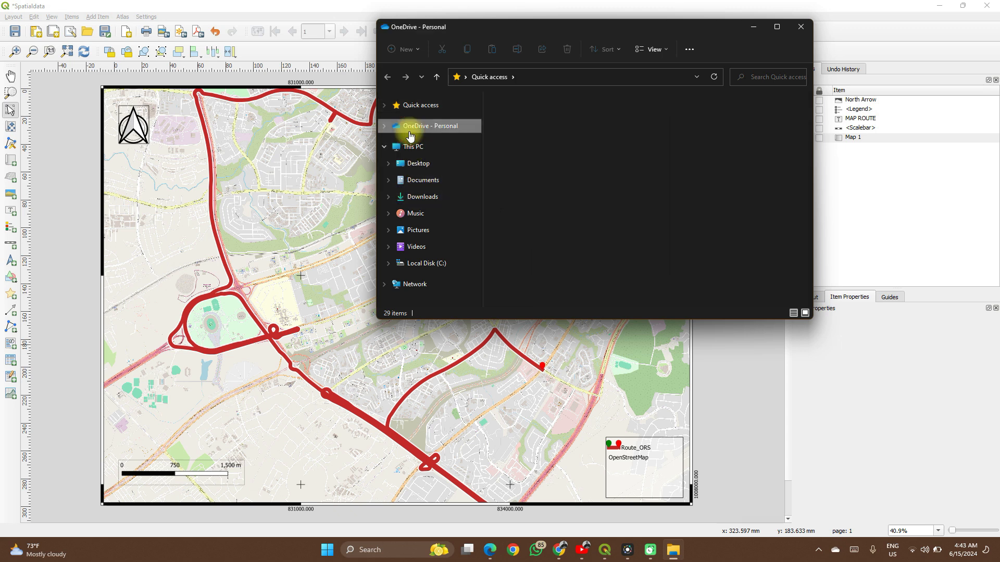
left_click(535, 194)
double_click(533, 196)
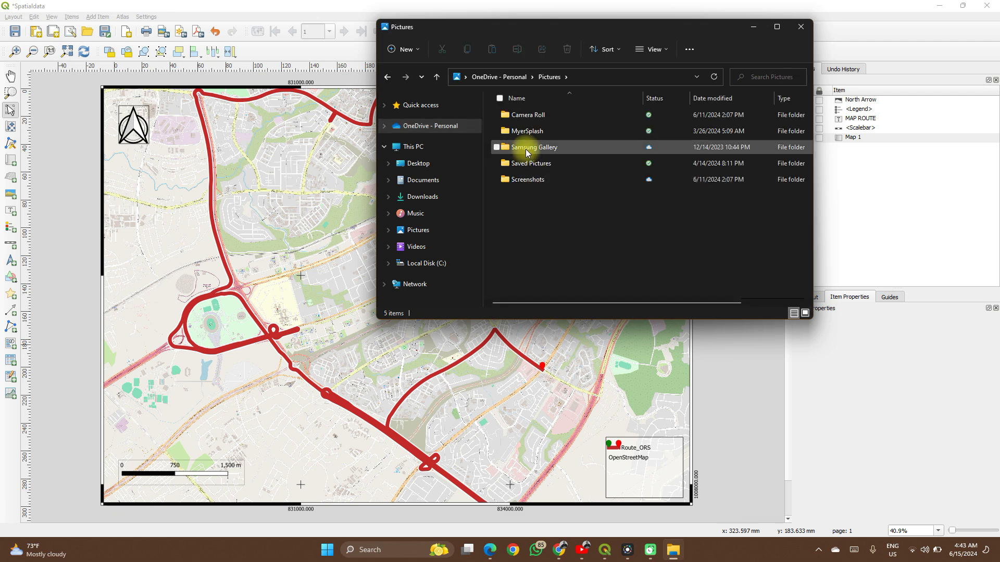
double_click(528, 190)
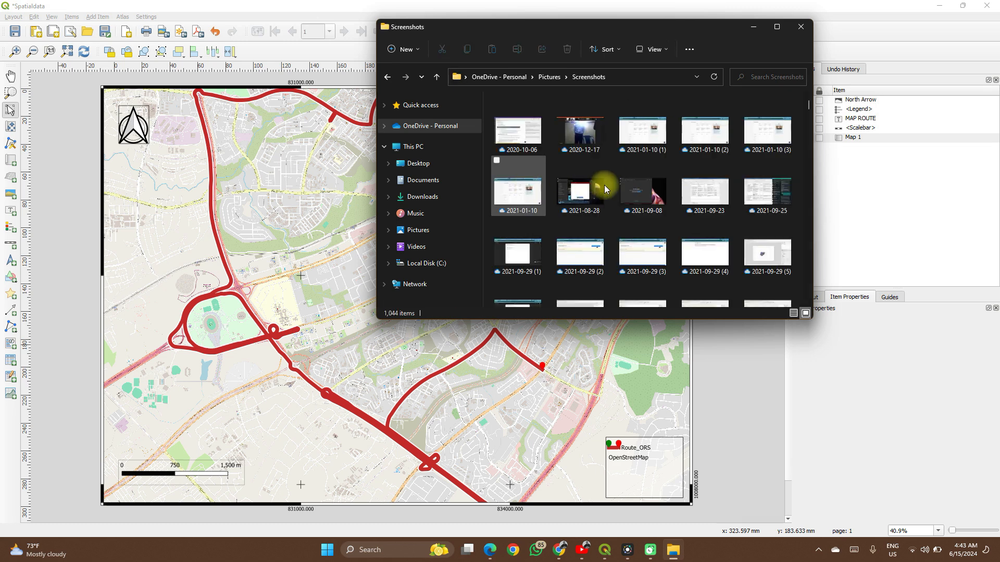
- Place the image 2021-10-06 (7) from the Screenshots folder on the left part of the map and minimize File Explorer
scroll(636, 237, "down", 4)
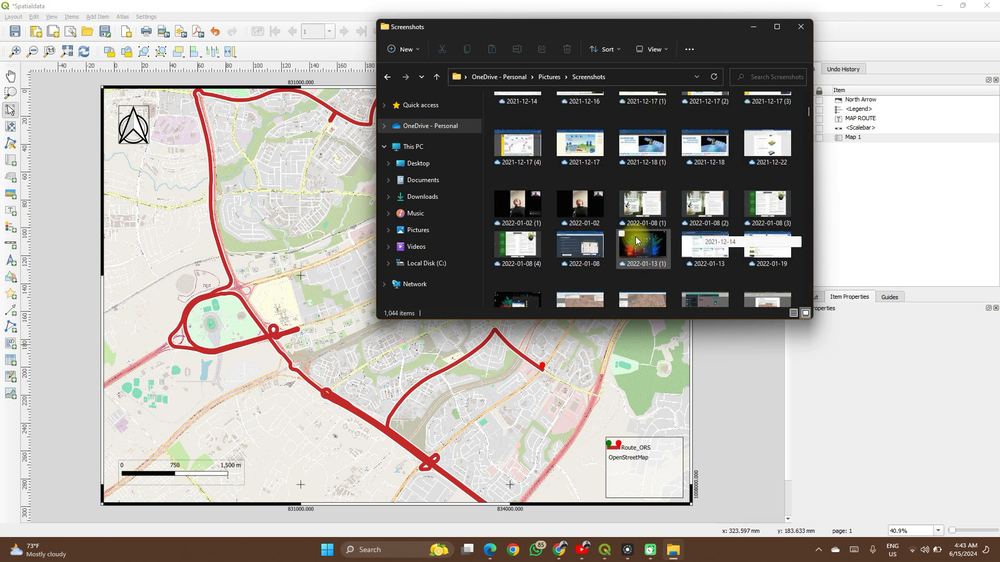
scroll(645, 219, "up", 1)
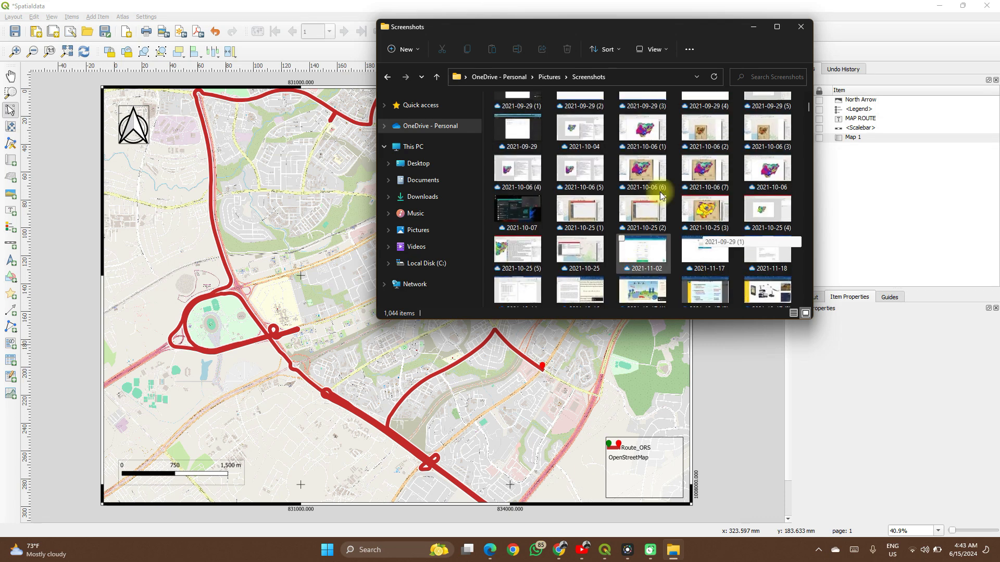
left_click(691, 163)
left_click_drag(690, 163, 256, 273)
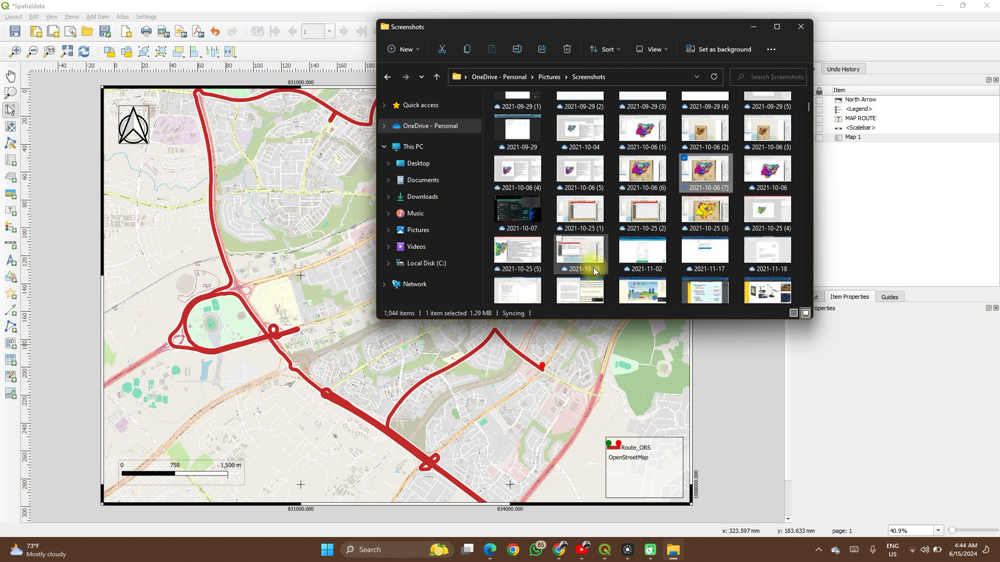
scroll(594, 271, "down", 10)
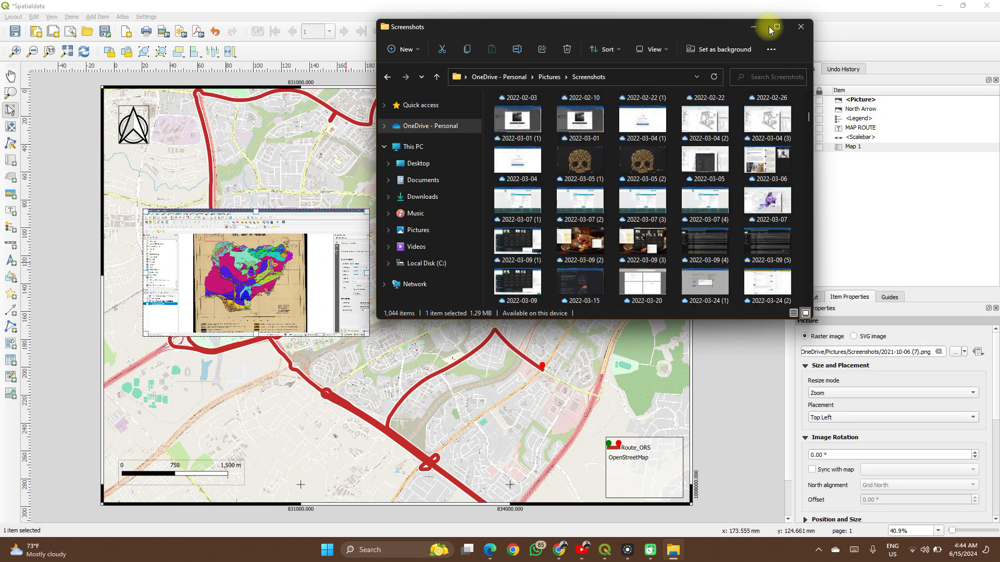
left_click(746, 32)
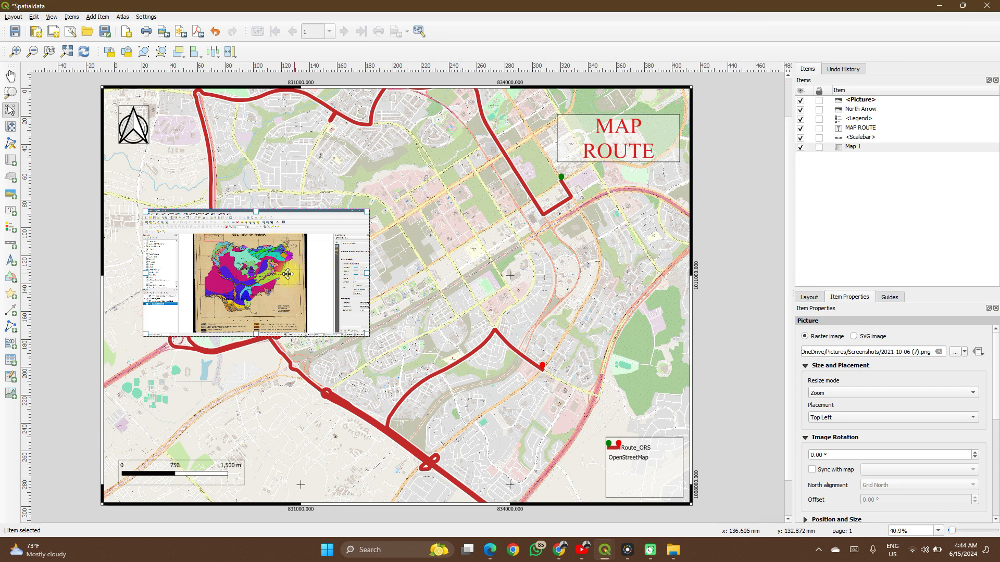
- Move the inserted picture right of the map's centre and shrink it, and delete it from the layout
left_click_drag(348, 282, 580, 300)
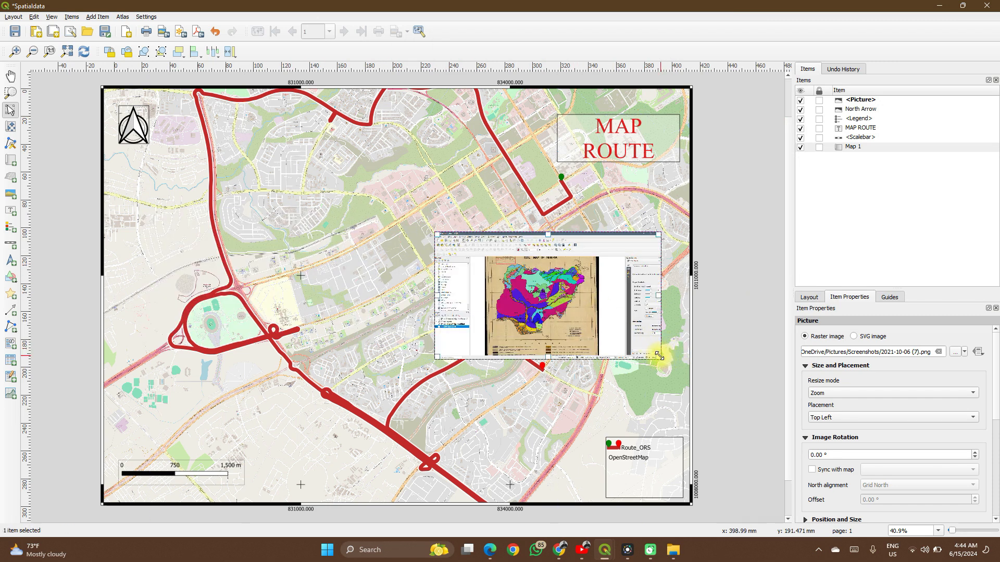
left_click_drag(660, 357, 573, 328)
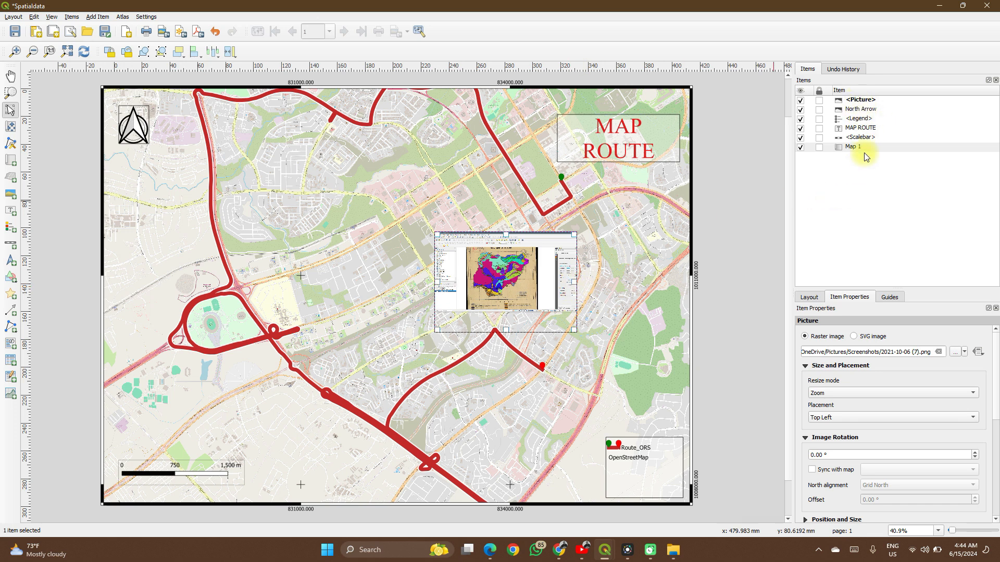
left_click(512, 283)
key("Delete")
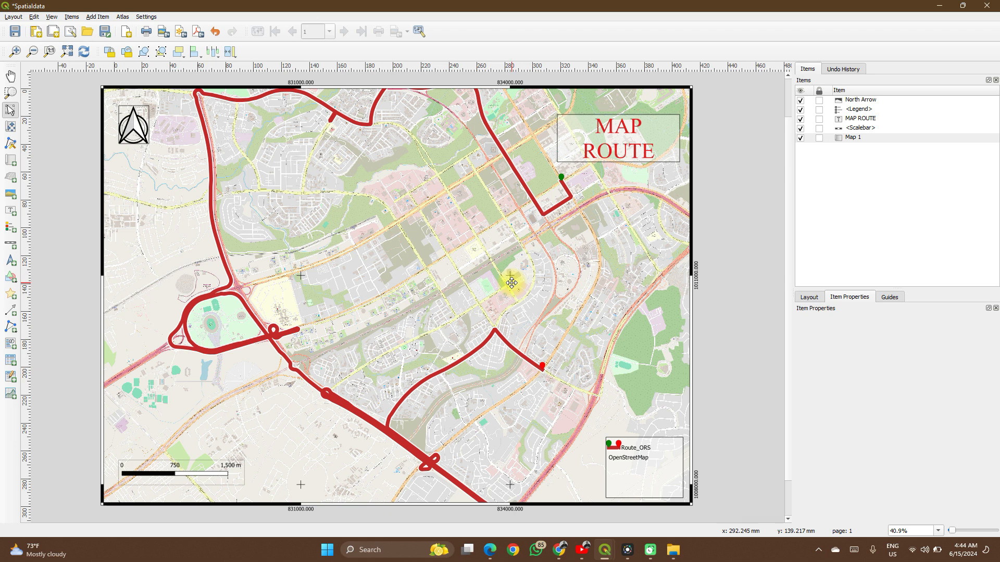
- Add an attribute table right of the map's centre and extend its frame to about 87 mm high
left_click(11, 360)
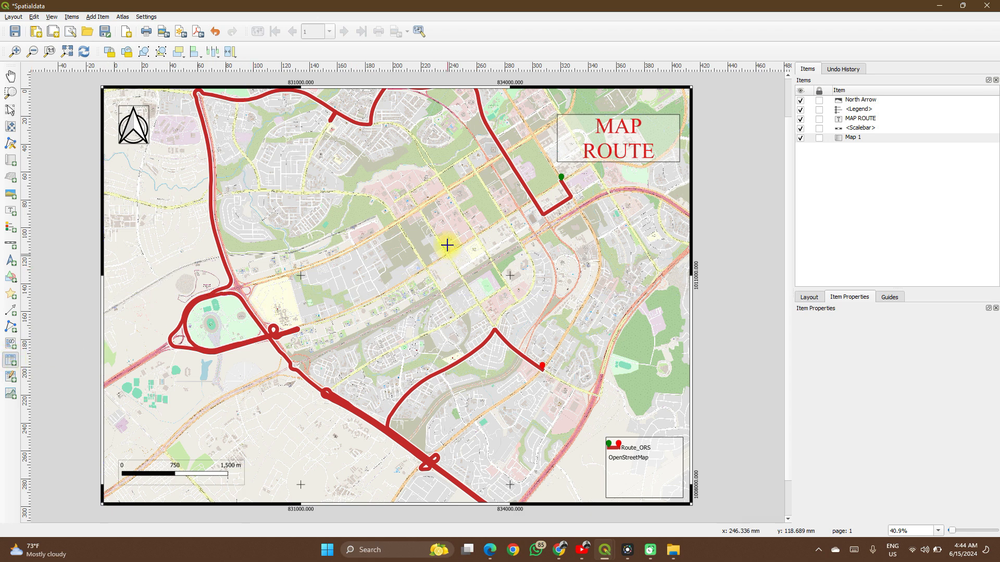
mouse_move(447, 234)
left_mouse_down()
mouse_move(502, 283)
mouse_move(609, 302)
left_mouse_up()
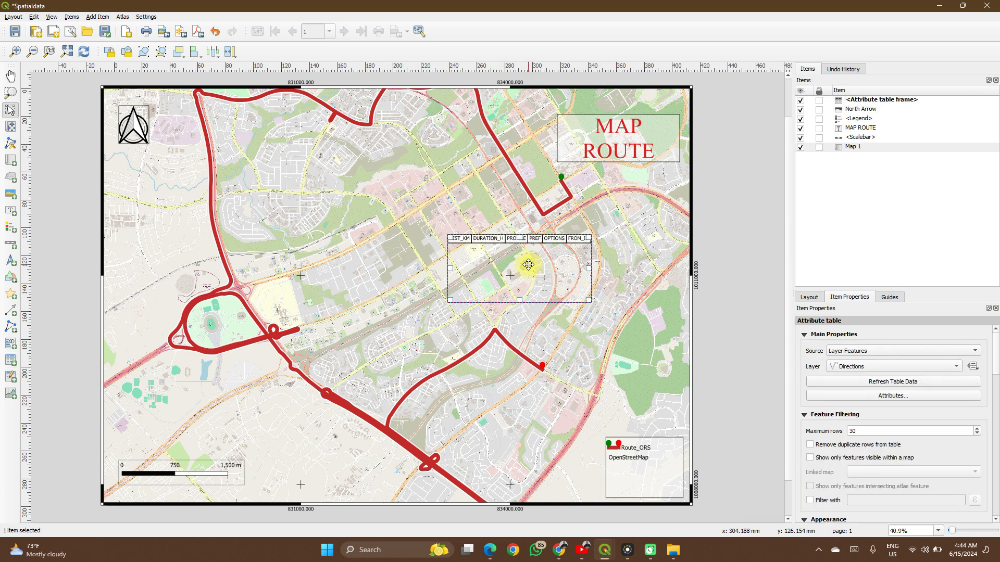
left_click_drag(517, 302, 522, 355)
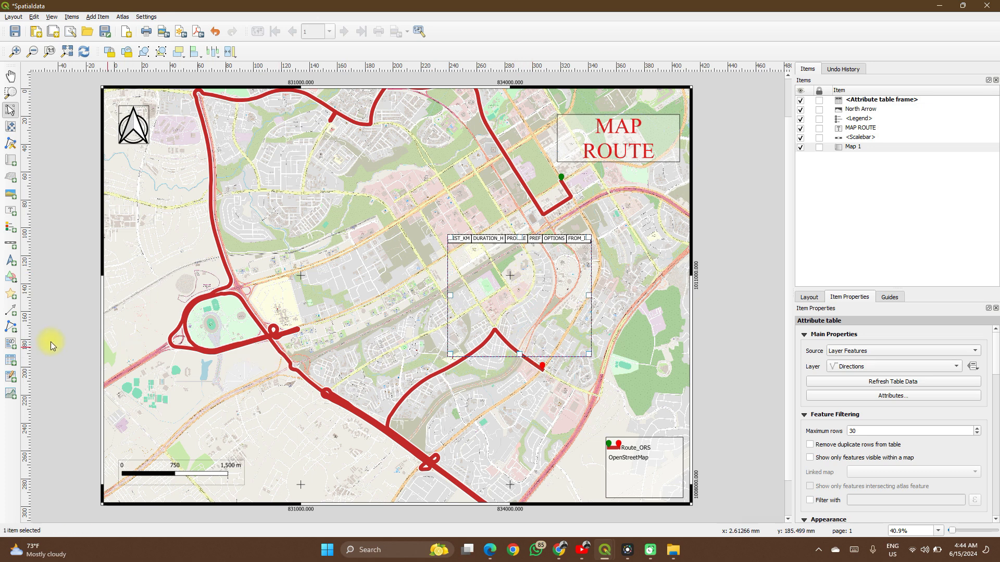
- Add a fixed table left of the map's centre and open its contents for editing
left_click(14, 382)
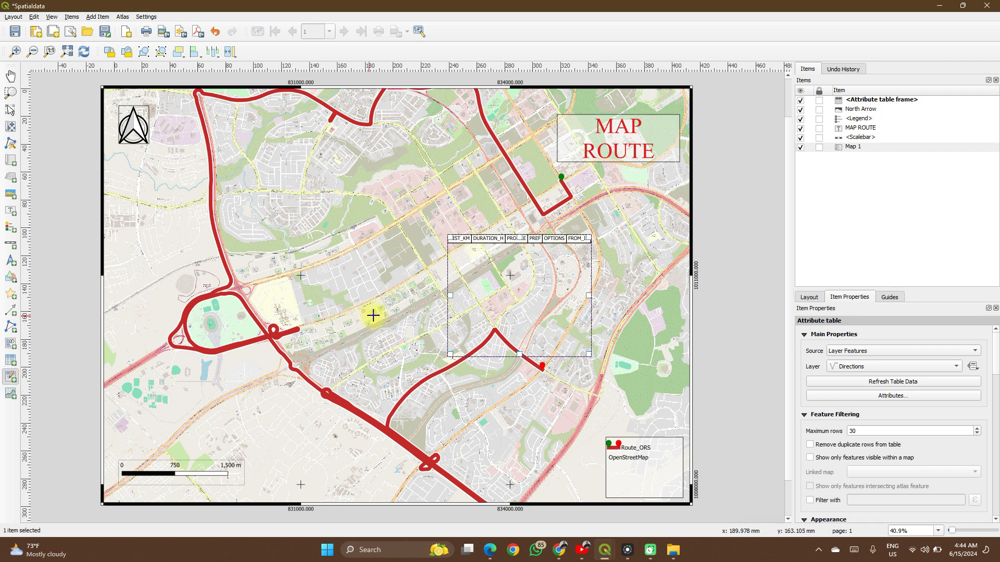
left_click_drag(289, 225, 405, 325)
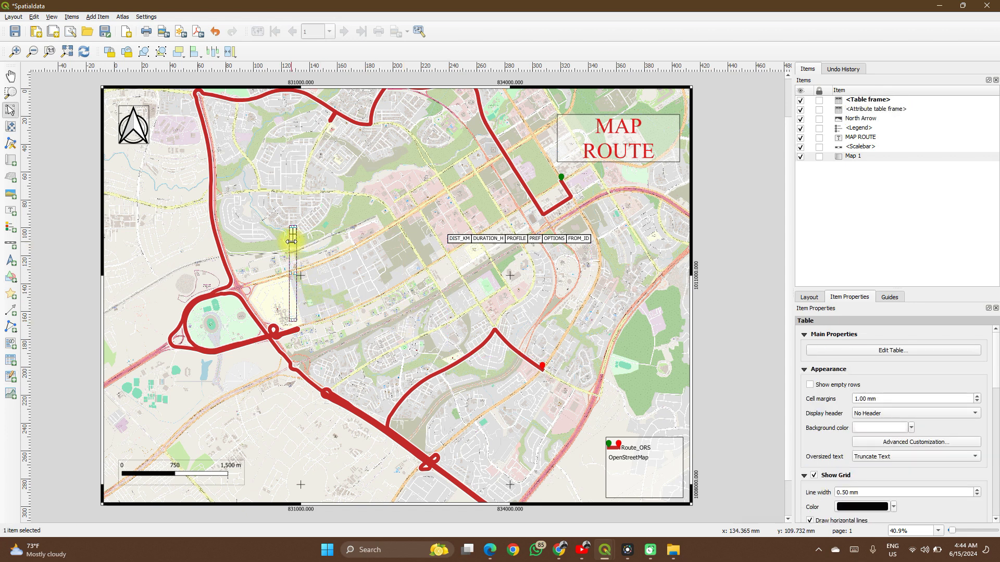
left_click(855, 351)
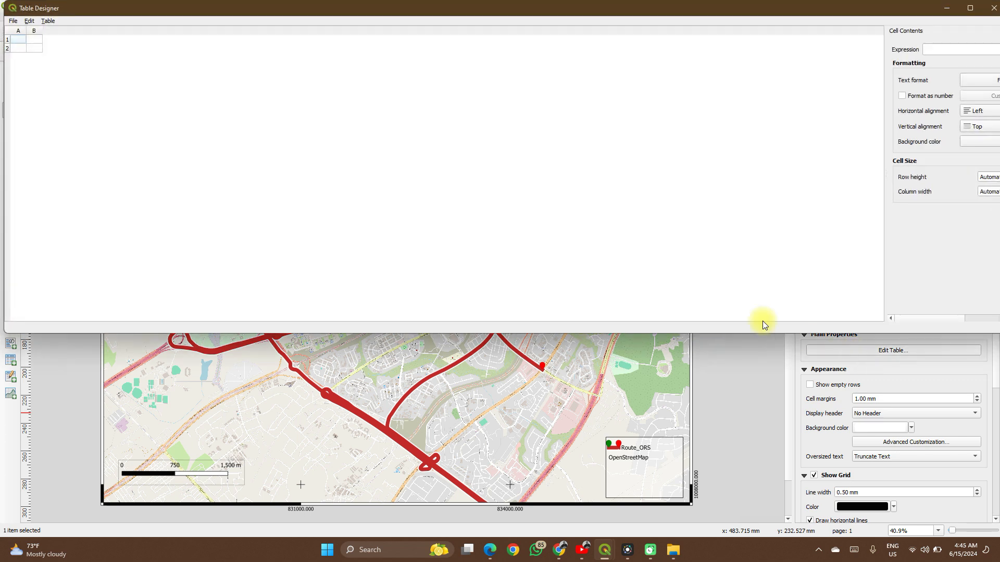
- Enter 120 in cell A1 and 322 in cell A2 of the fixed table
double_click(21, 42)
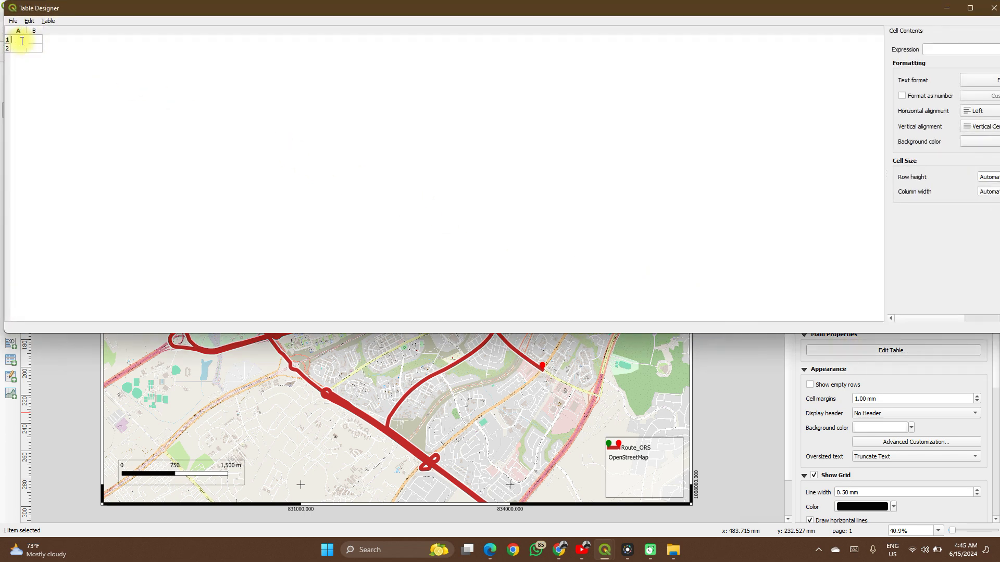
left_click(18, 30)
left_click(20, 41)
left_click(34, 40)
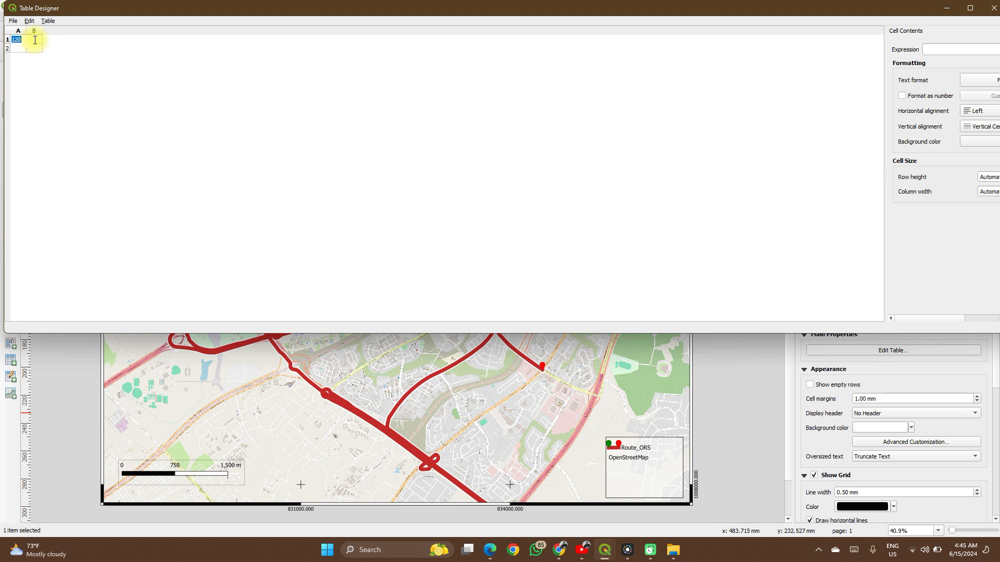
key("Right")
left_click(20, 52)
double_click(22, 52)
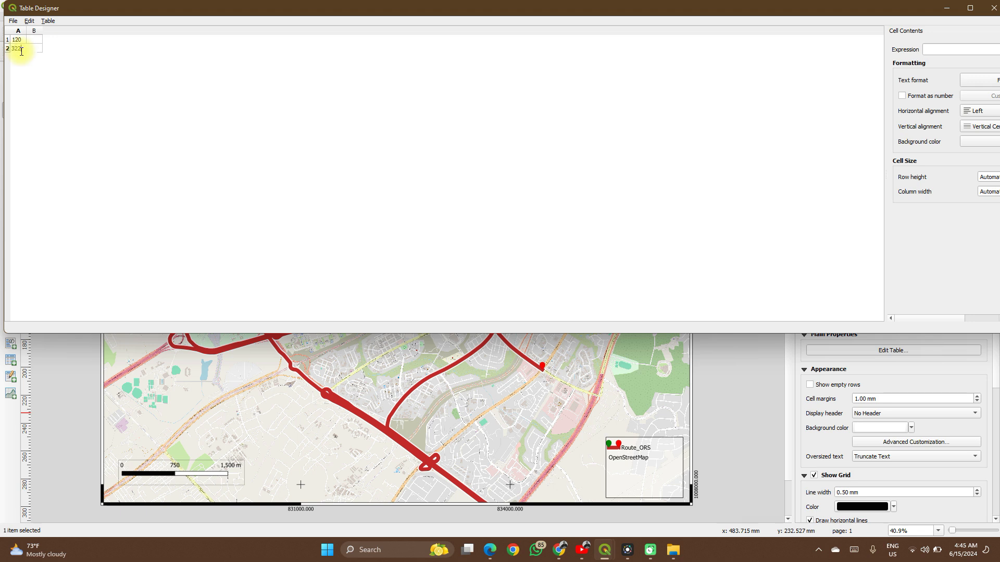
double_click(30, 49)
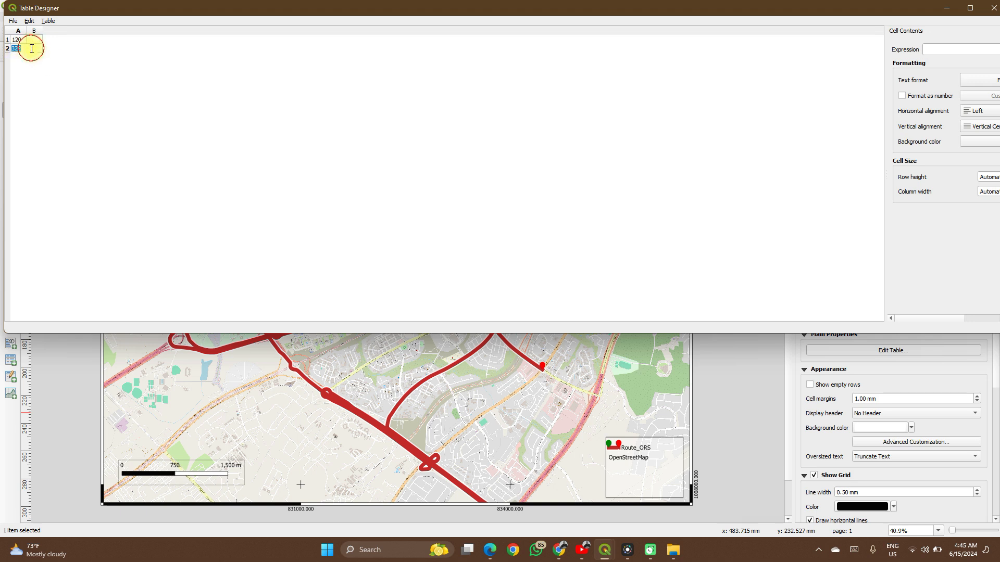
- Enter 56 in cell B1 and 7889 in cell B2 of the fixed table, and close the table editor
left_click(30, 22)
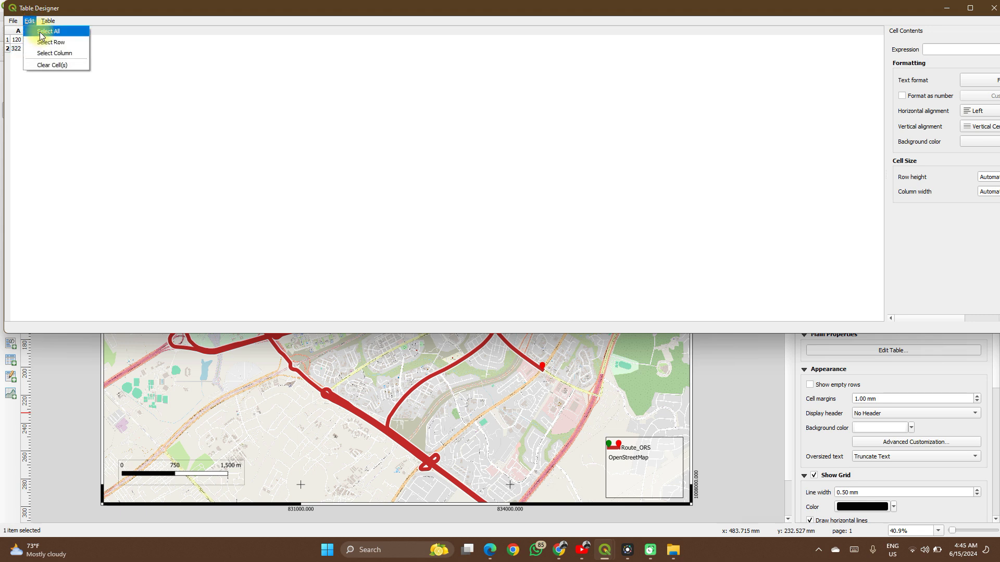
left_click(41, 32)
left_click(33, 43)
double_click(34, 43)
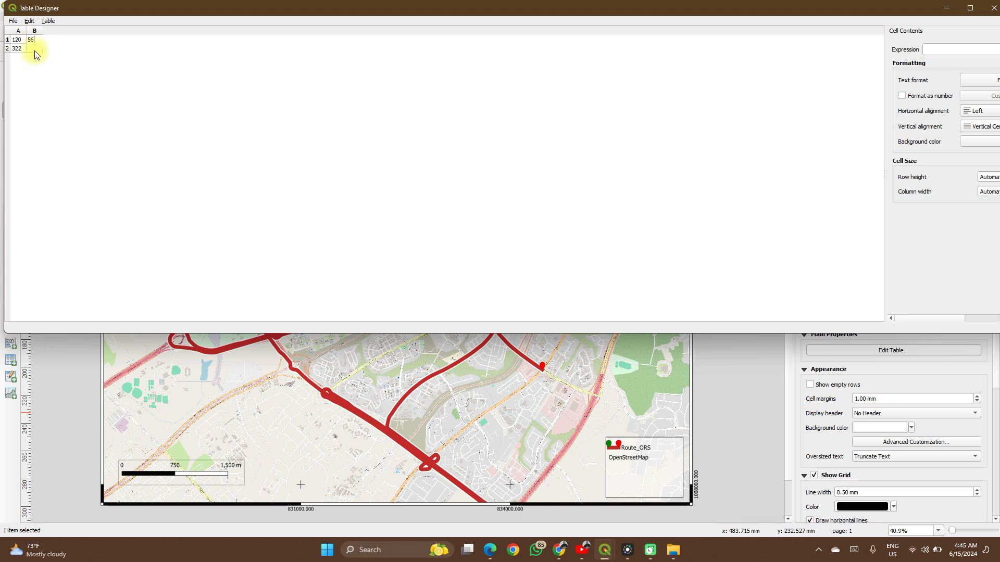
double_click(34, 49)
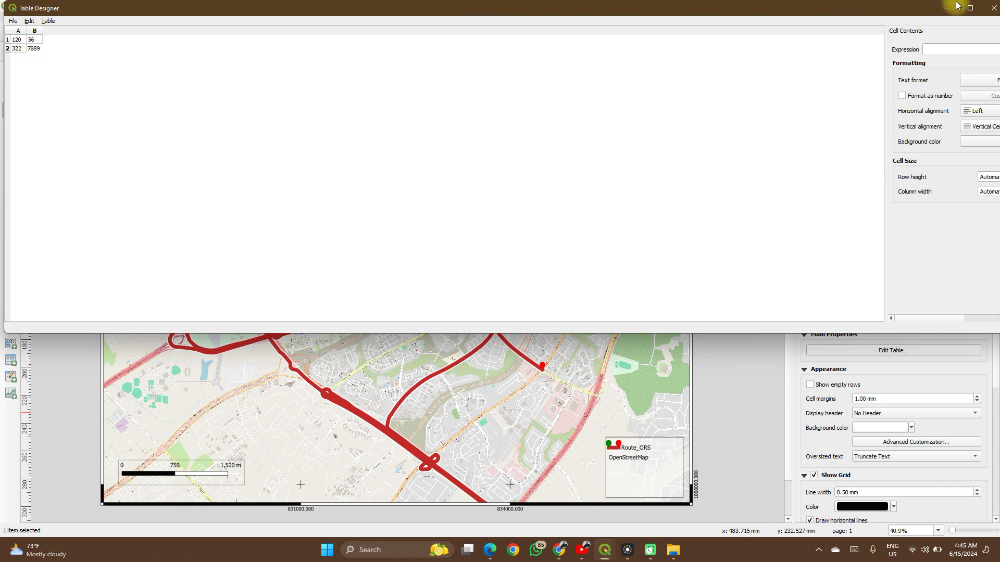
left_click(993, 6)
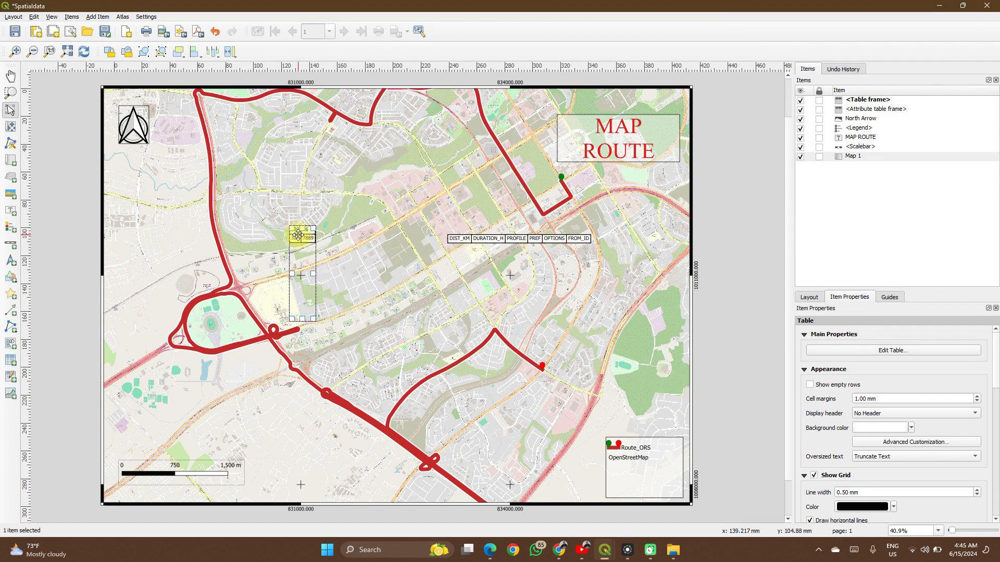
- Try to widen the fixed table's frame by moving its right edge outward
scroll(298, 235, "up", 2)
scroll(298, 234, "up", 3)
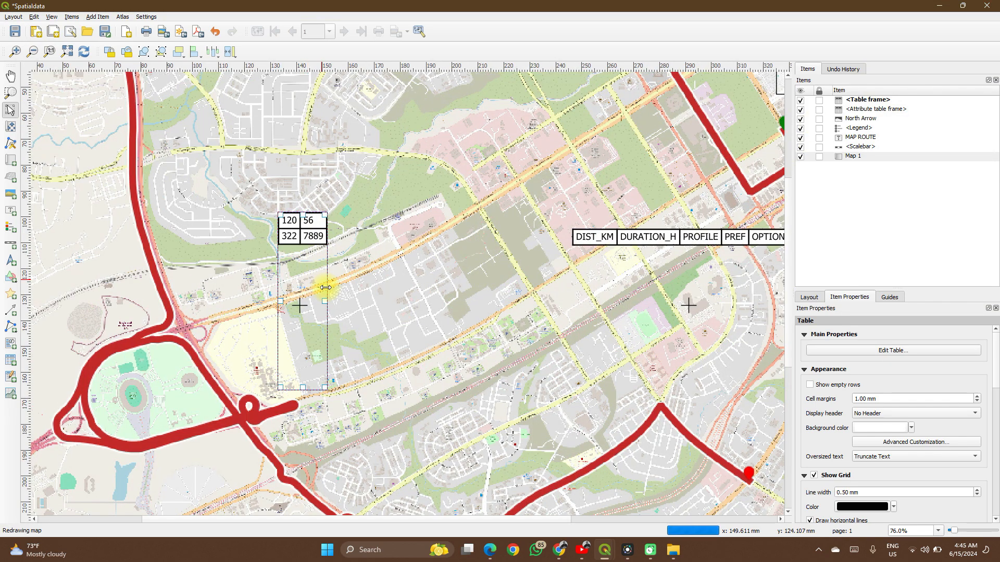
left_click_drag(326, 298, 476, 290)
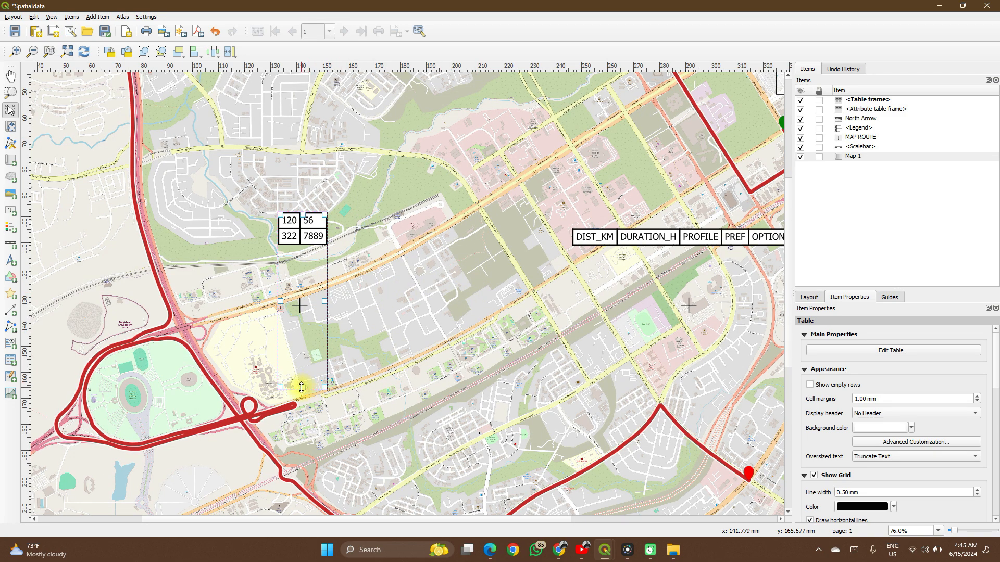
- Review the fixed table's appearance, grid, font, frame and variable settings, and check the whole page
scroll(825, 438, "down", 5)
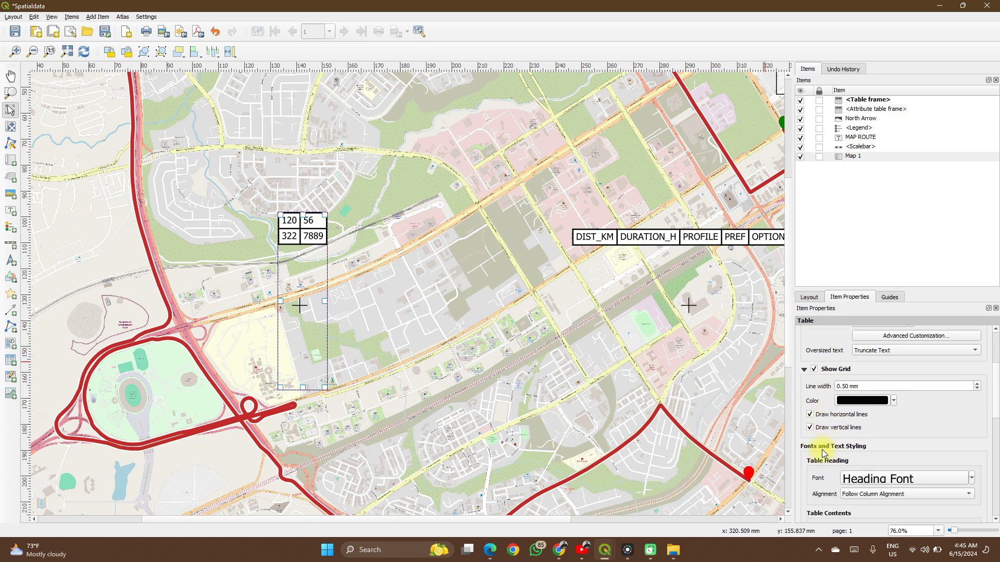
scroll(823, 453, "down", 3)
scroll(823, 453, "up", 4)
scroll(822, 448, "up", 3)
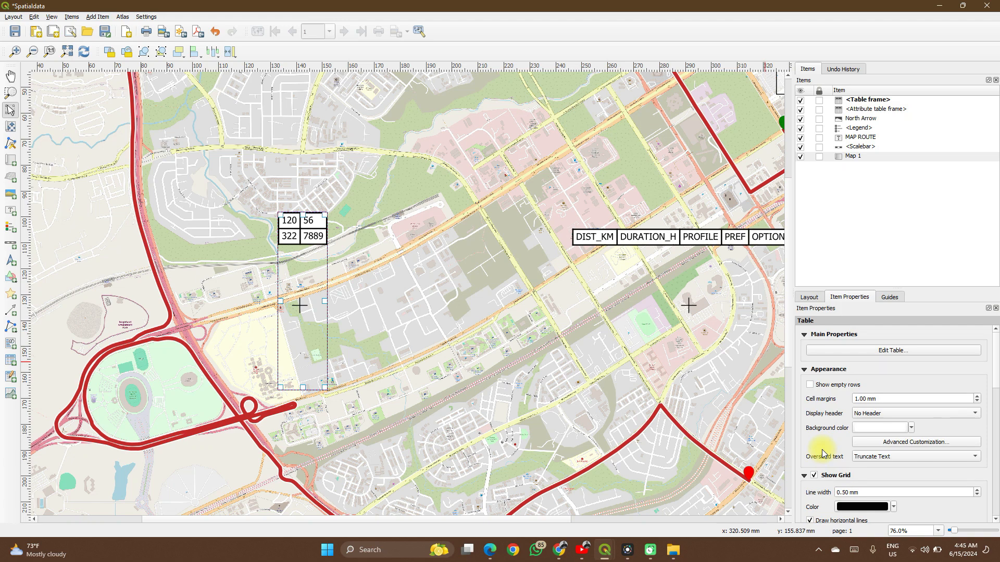
scroll(822, 453, "down", 3)
scroll(512, 293, "down", 3)
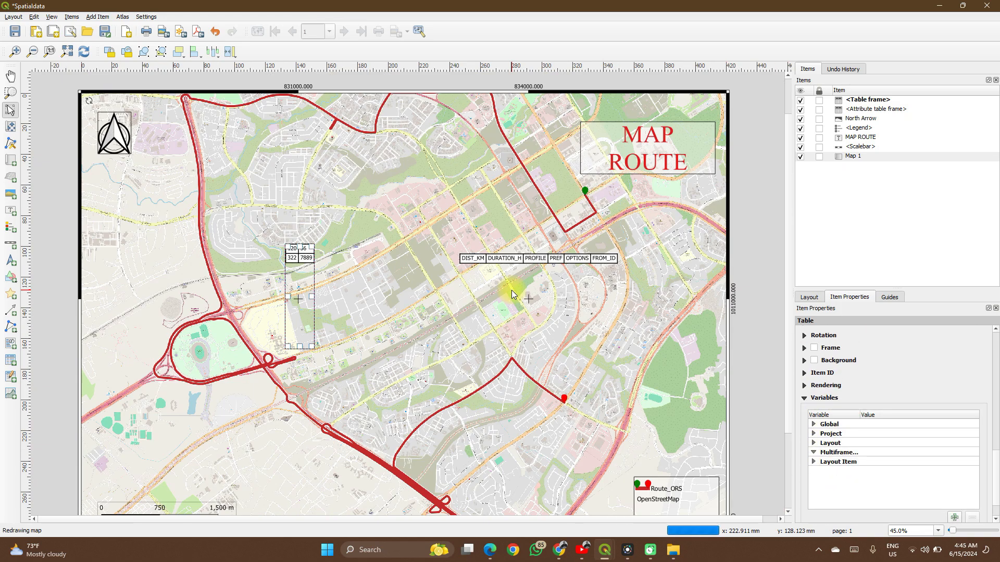
scroll(511, 292, "down", 3)
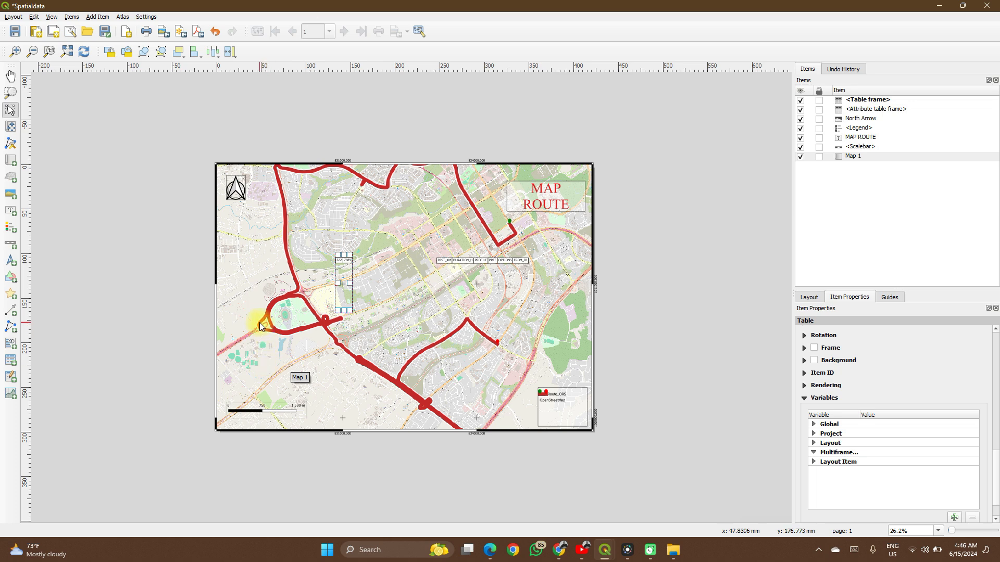
- Save the project, overwriting the changed file on disk, and return to the Spatialdata layout
key("ctrl+s")
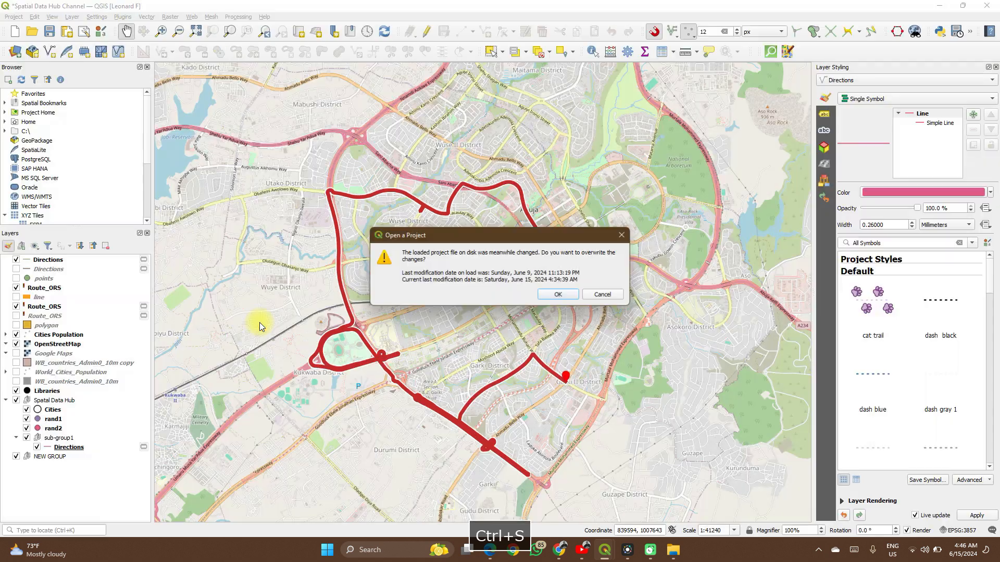
left_click(557, 296)
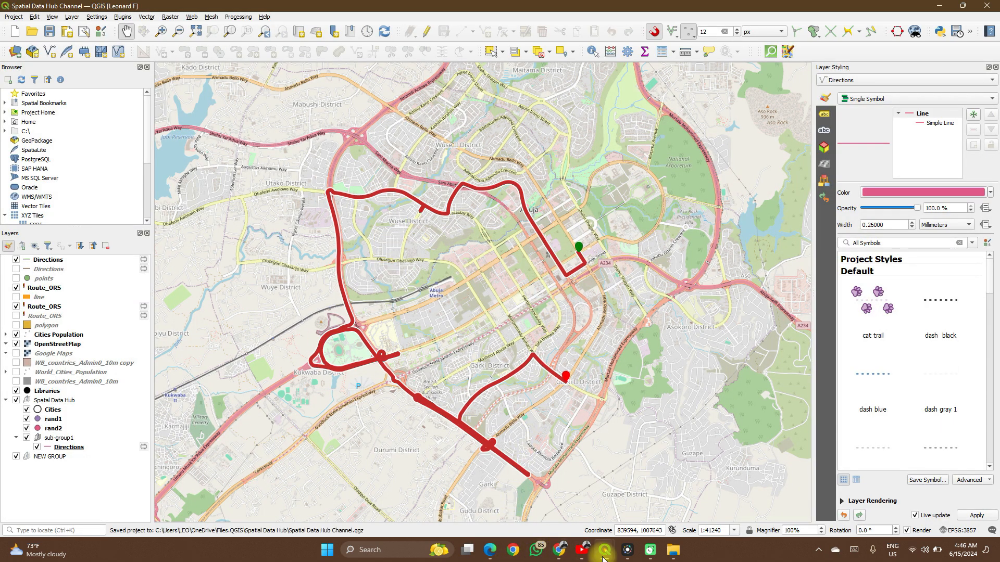
mouse_move(603, 553)
left_click(623, 499)
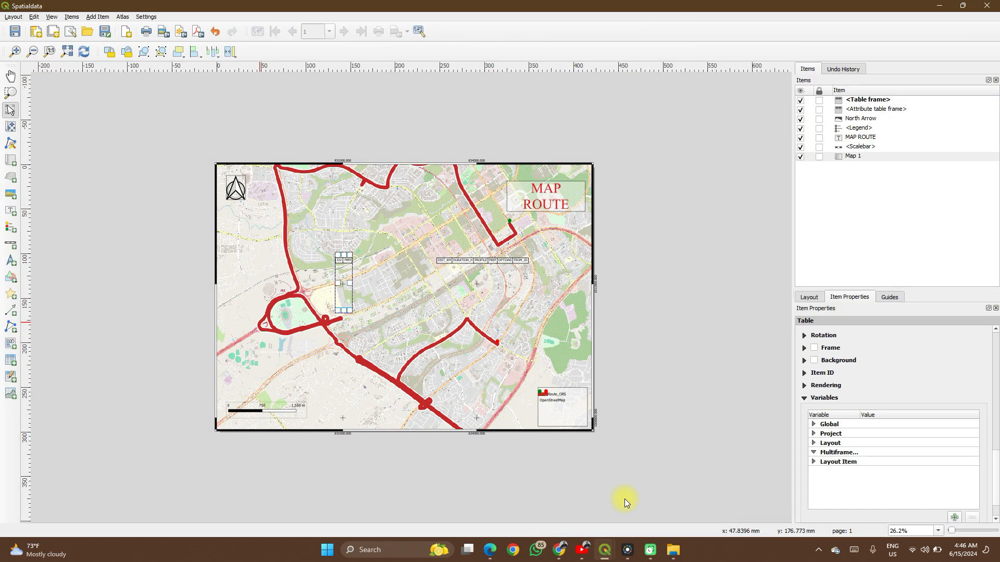
scroll(437, 317, "up", 3)
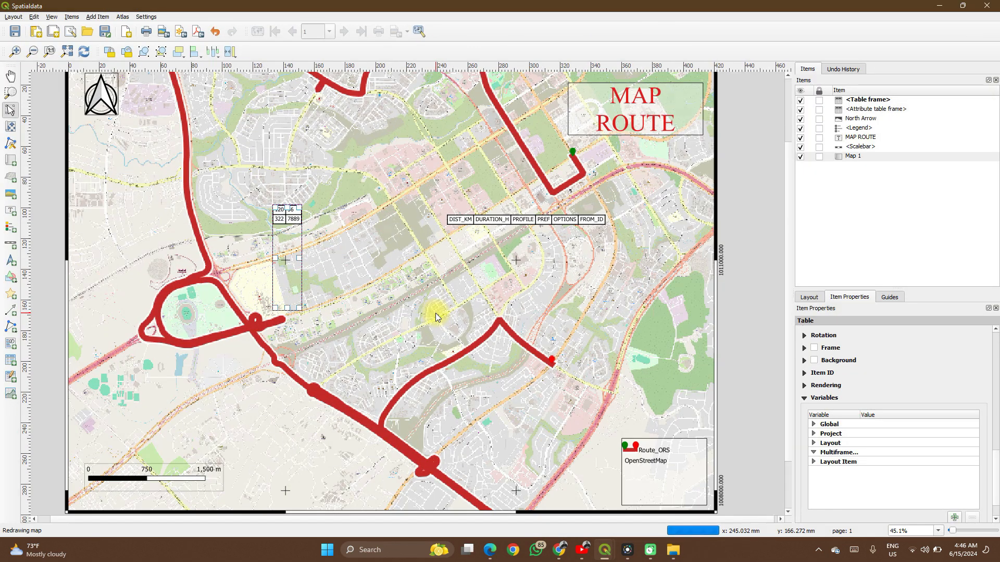
scroll(286, 244, "down", 1)
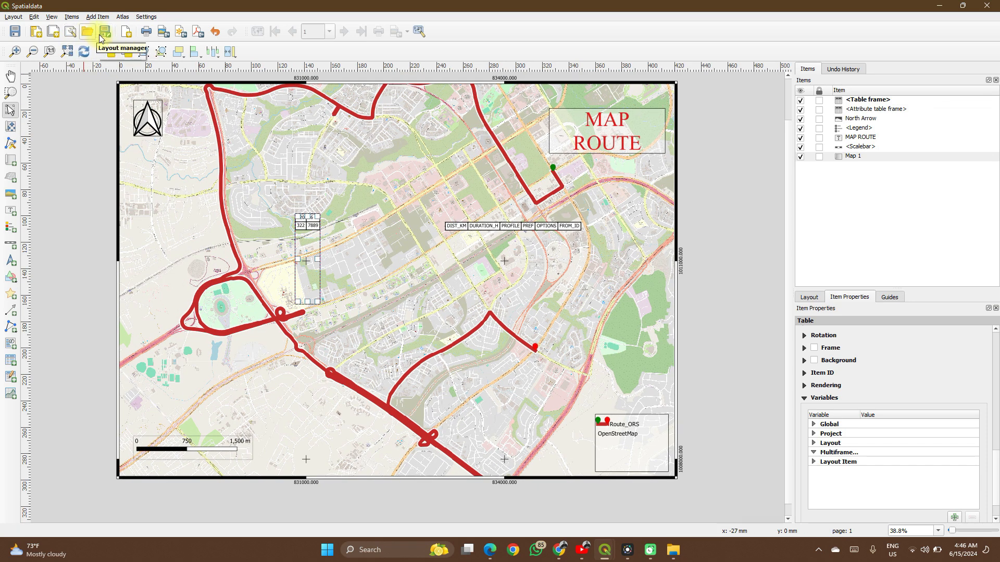
left_click(19, 33)
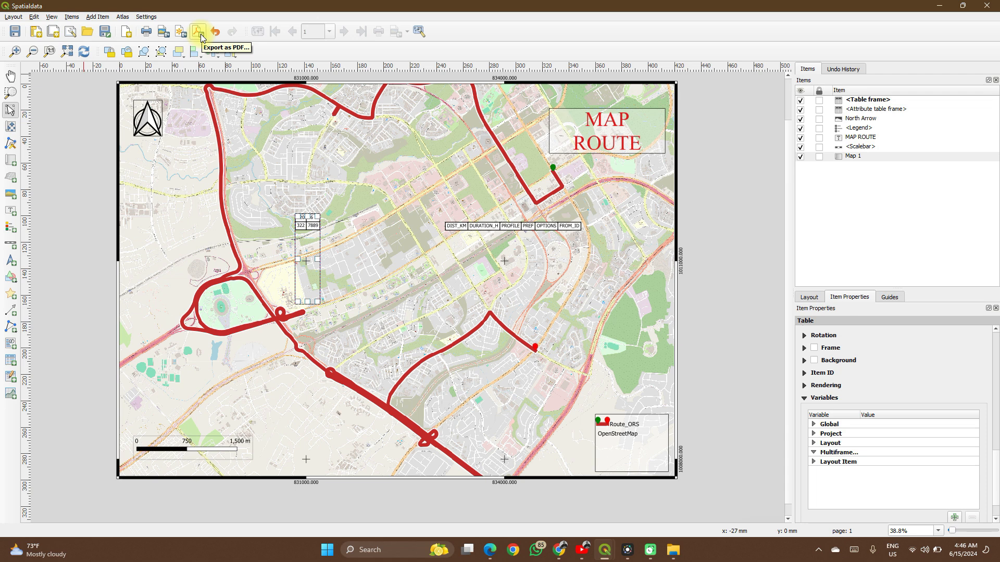
- Export the layout as a JPEG image named Spatialdata in the YT - Tumbnails folder at 300 dpi, 4960 by 3507 px
left_click(163, 33)
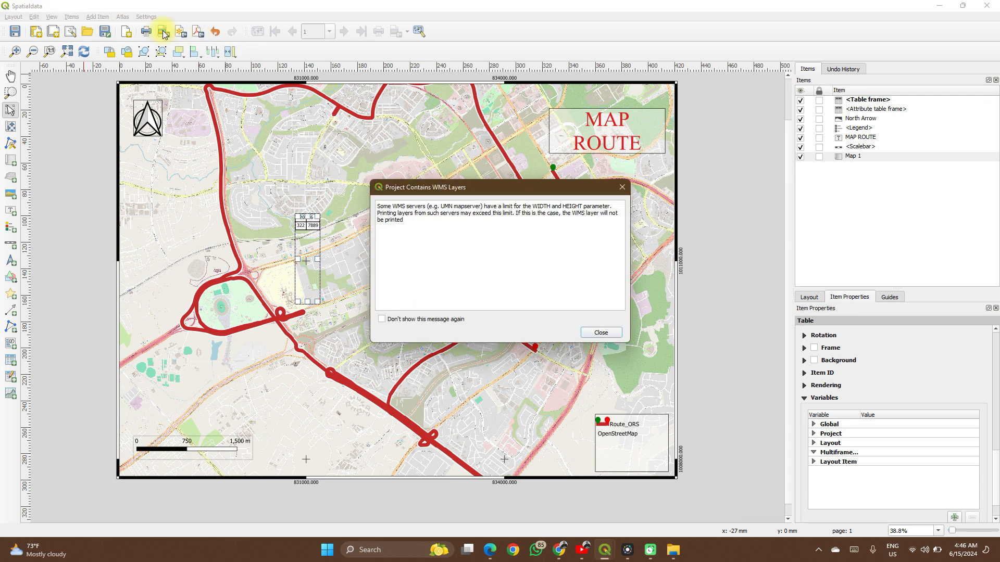
left_click(601, 333)
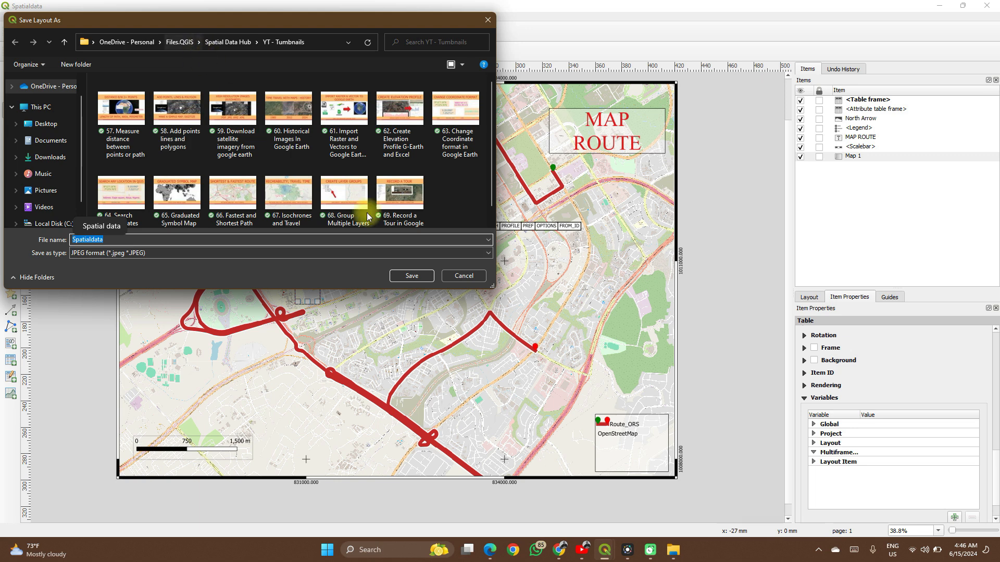
left_click(367, 243)
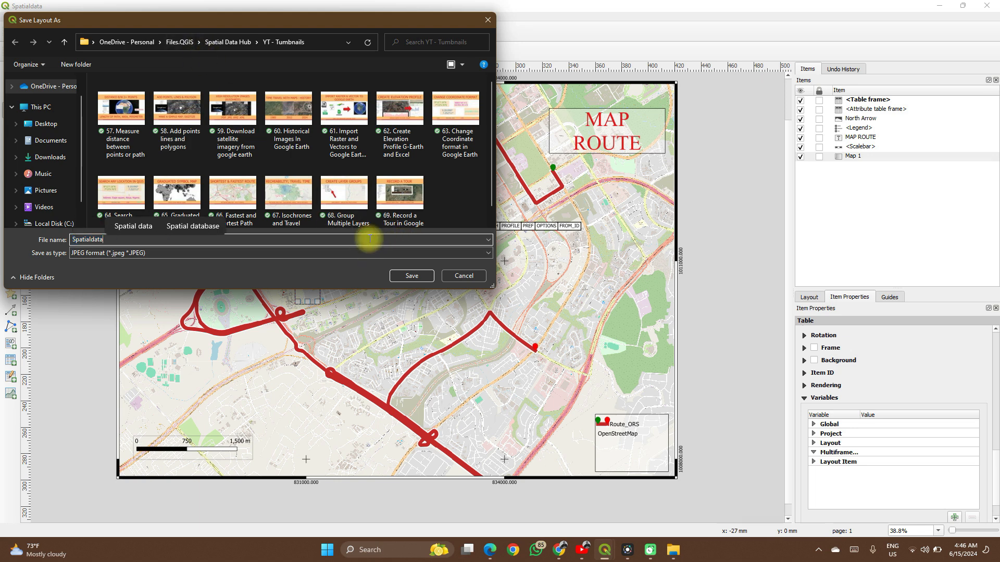
left_click(423, 278)
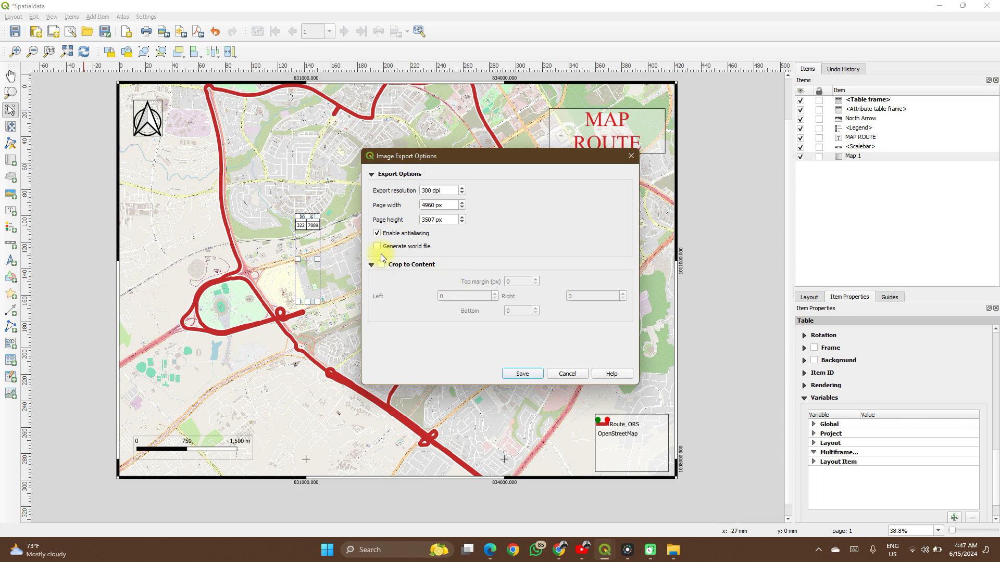
left_click(532, 374)
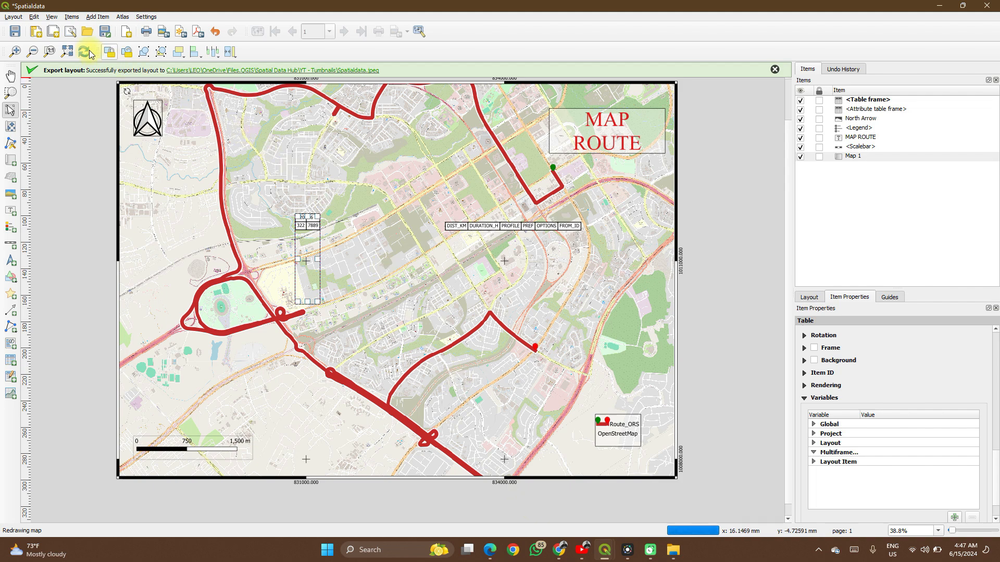
- Reopen the Spatialdata layout from the project's Layout Manager
left_click(70, 32)
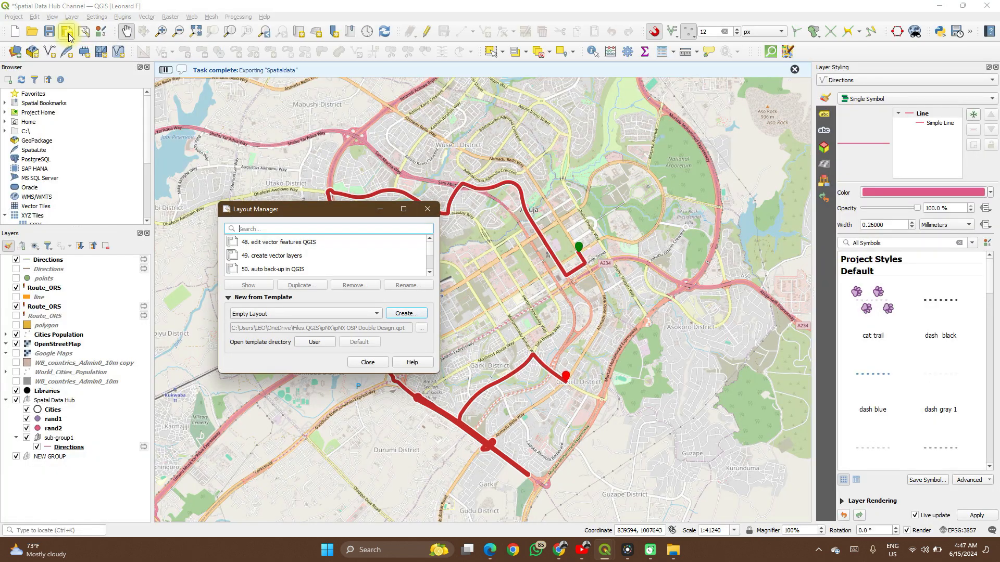
scroll(260, 268, "down", 5)
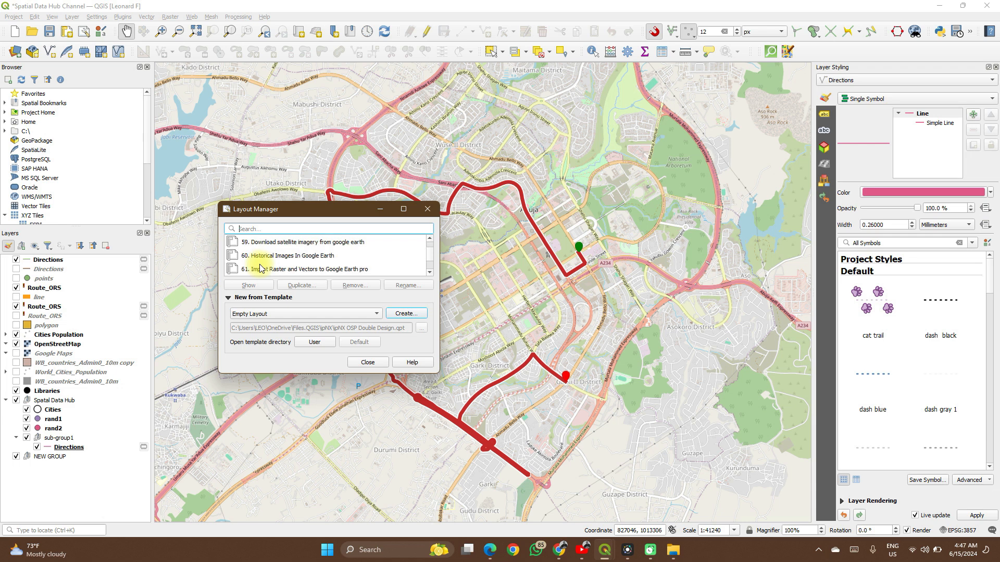
left_click(260, 268)
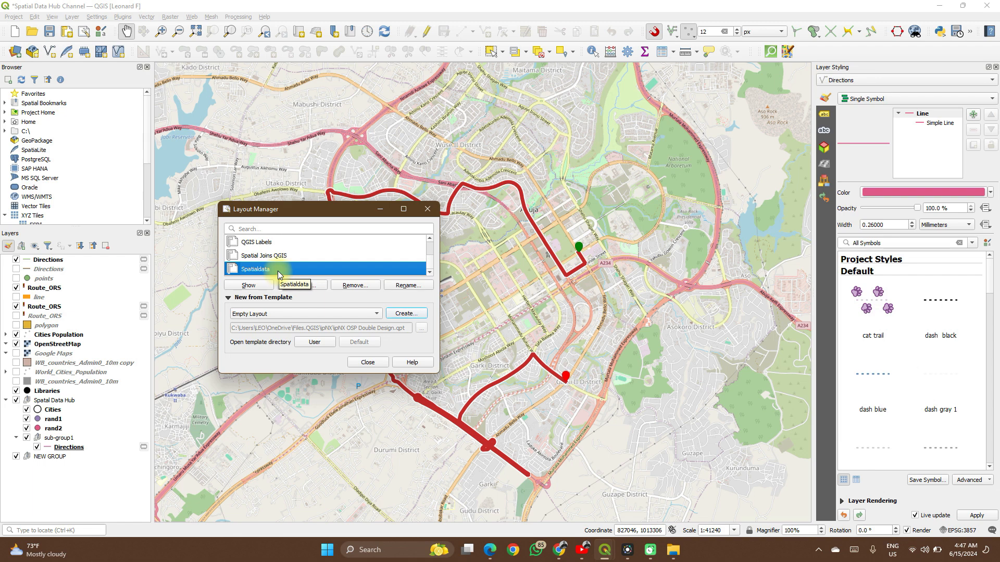
double_click(279, 270)
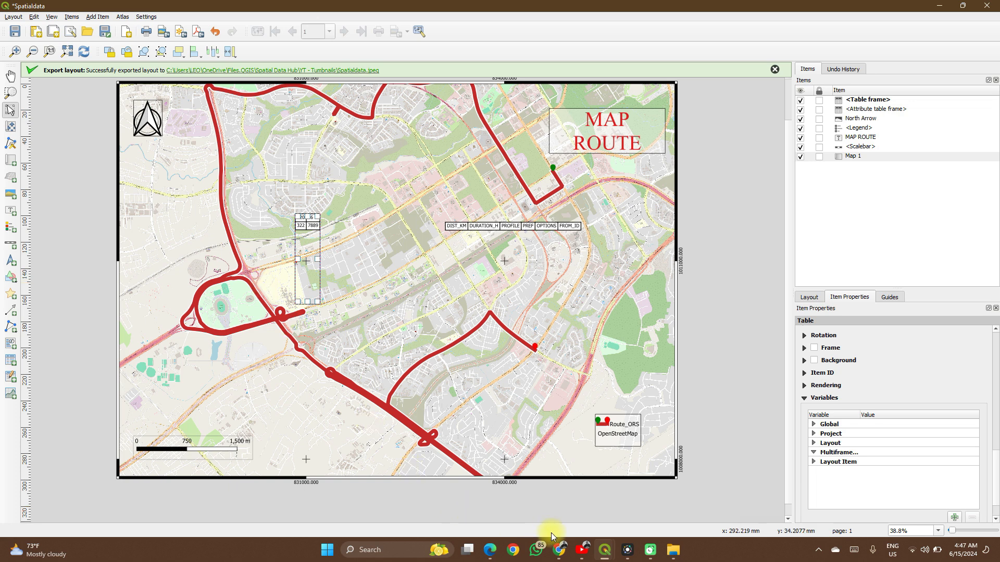
- Switch to YouTube and look through the uploaded videos on the Spatial Data Hub channel
left_click(584, 553)
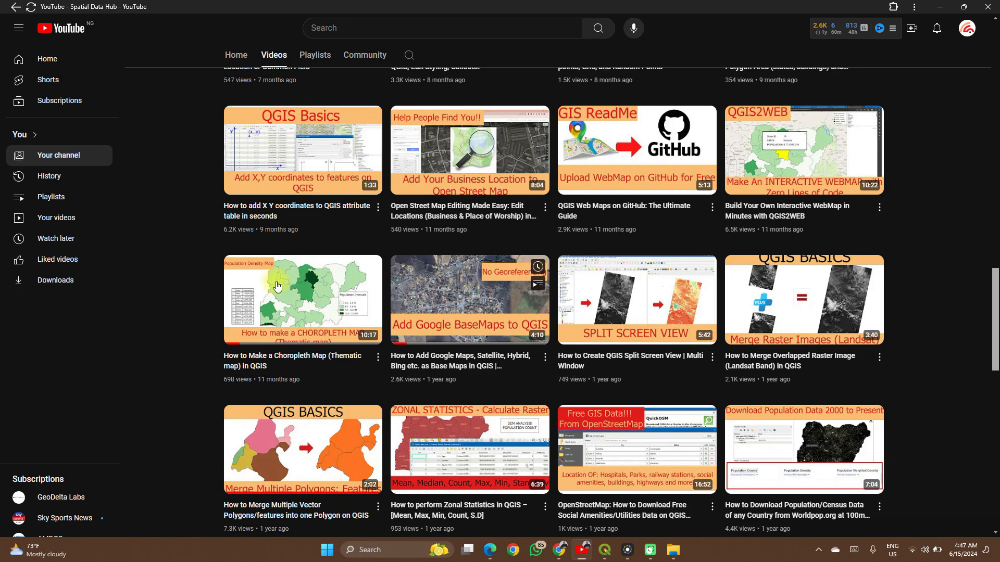
scroll(205, 264, "up", 20)
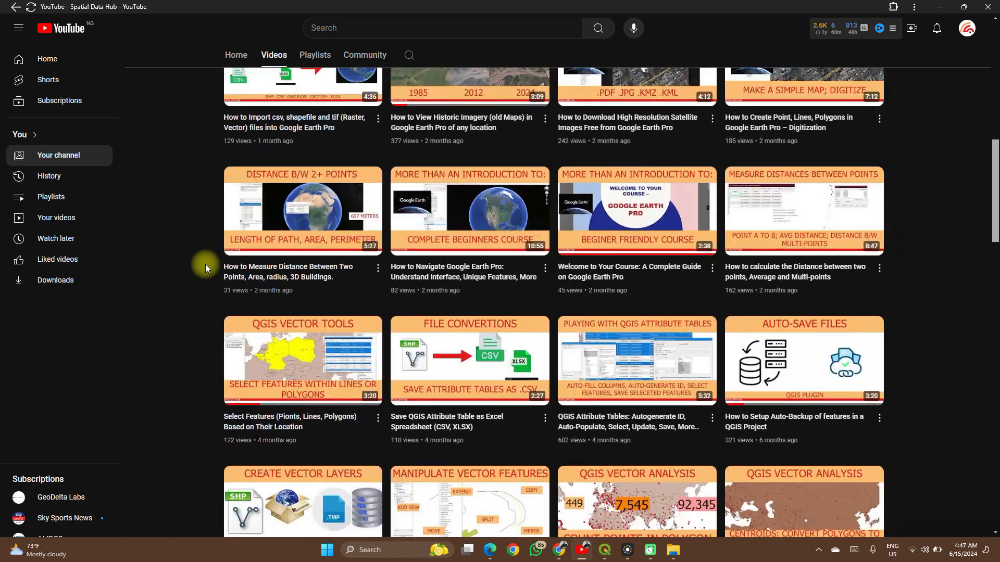
scroll(206, 264, "down", 10)
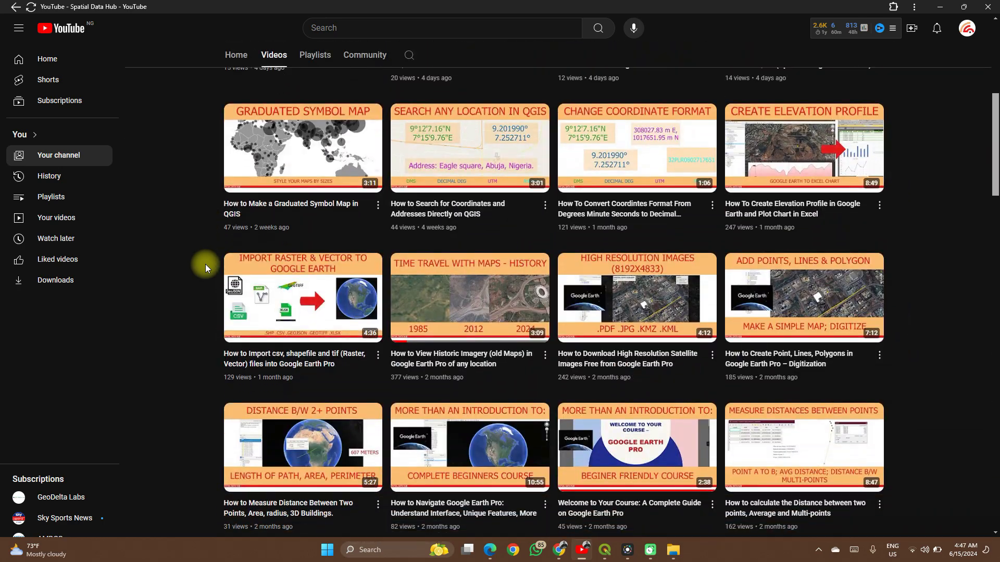
scroll(205, 264, "down", 20)
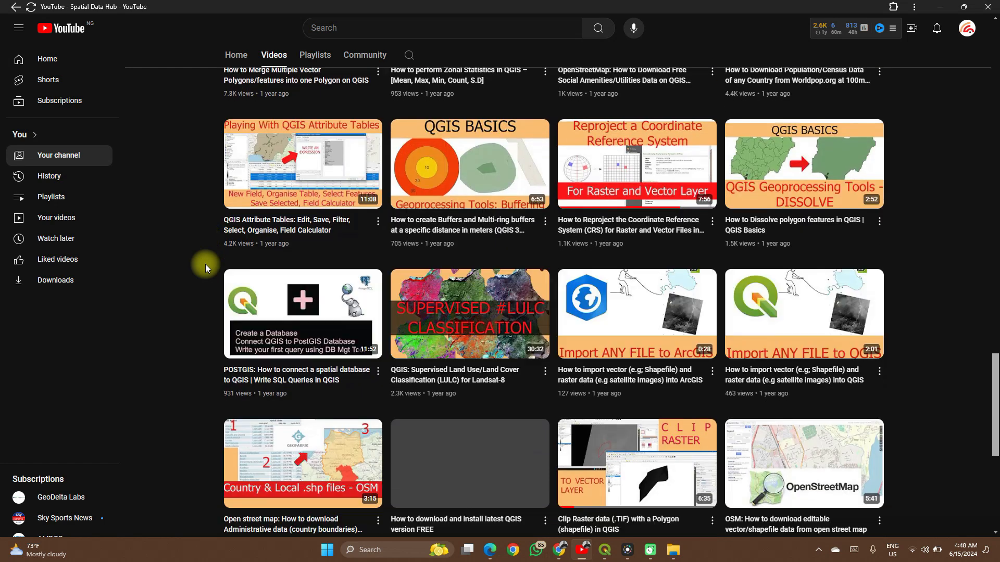
scroll(205, 264, "down", 1)
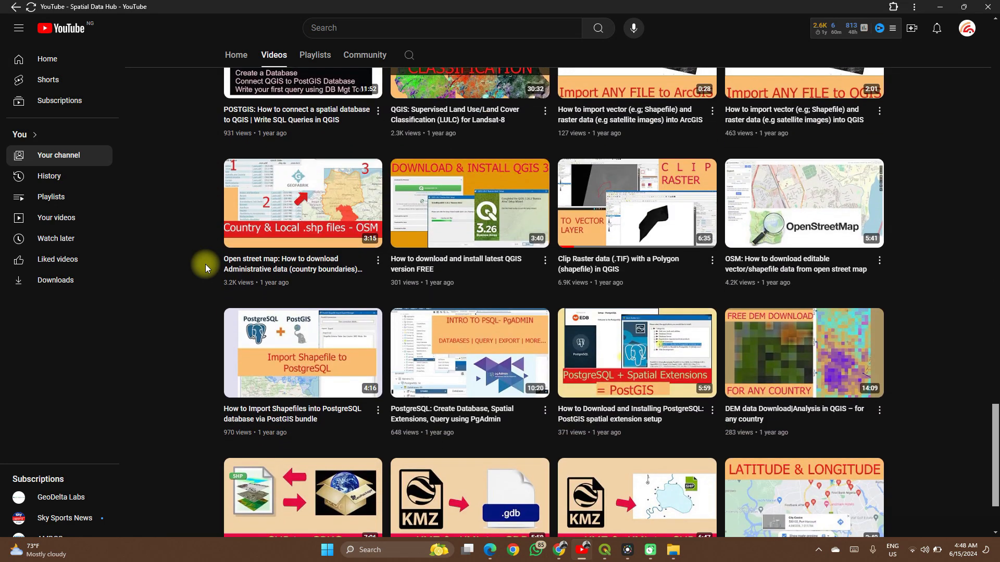
scroll(205, 264, "down", 2)
scroll(205, 264, "up", 5)
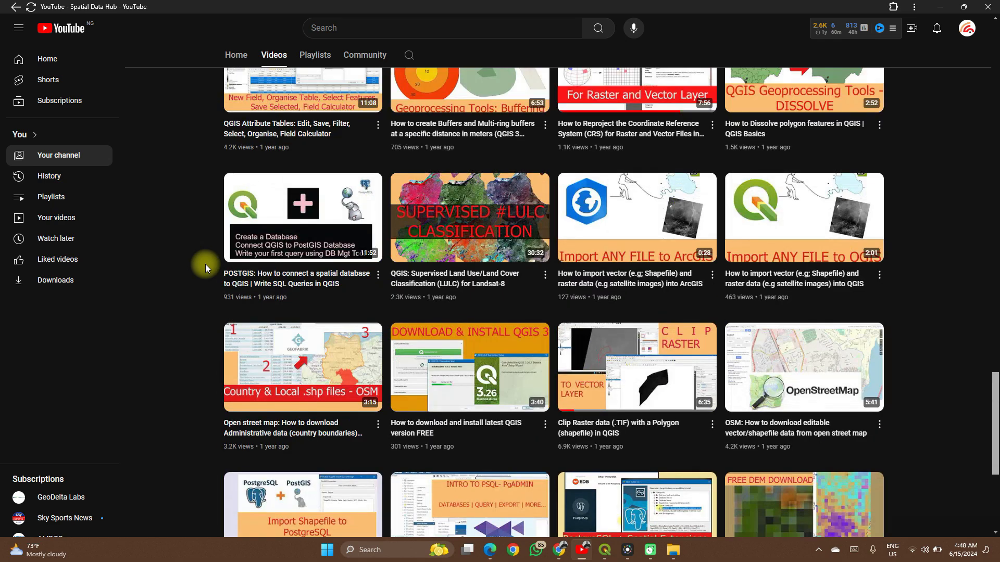
scroll(205, 264, "up", 20)
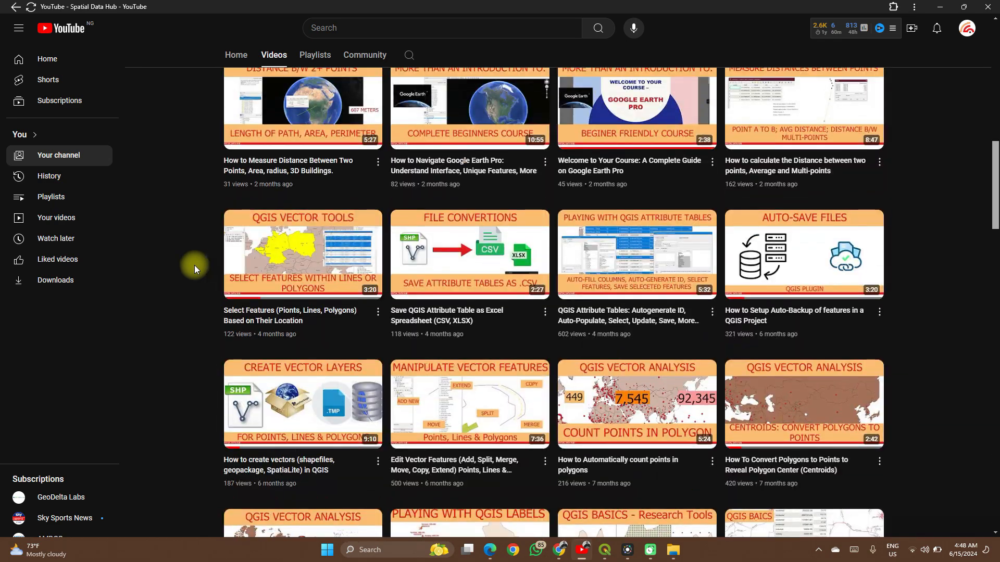
scroll(195, 265, "up", 15)
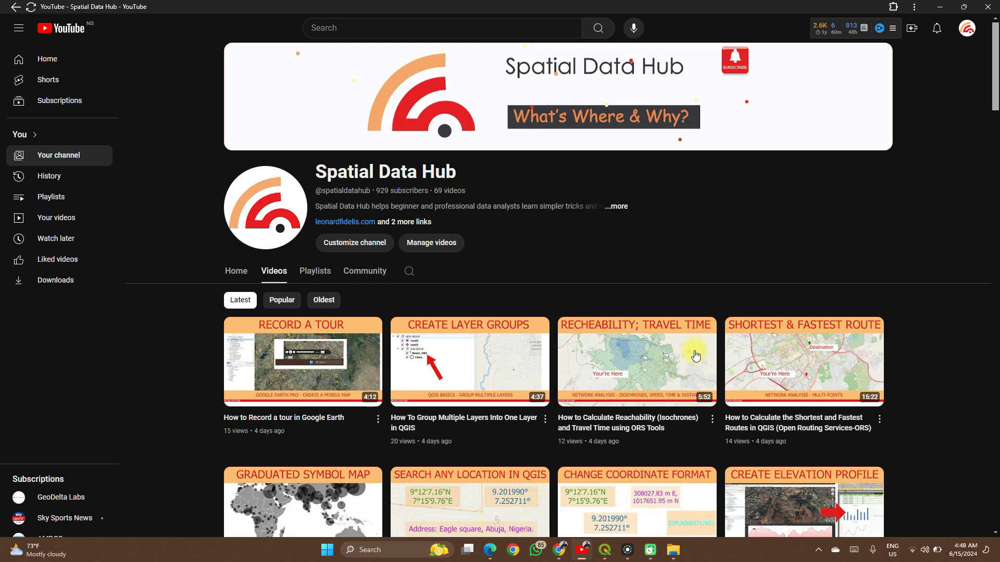